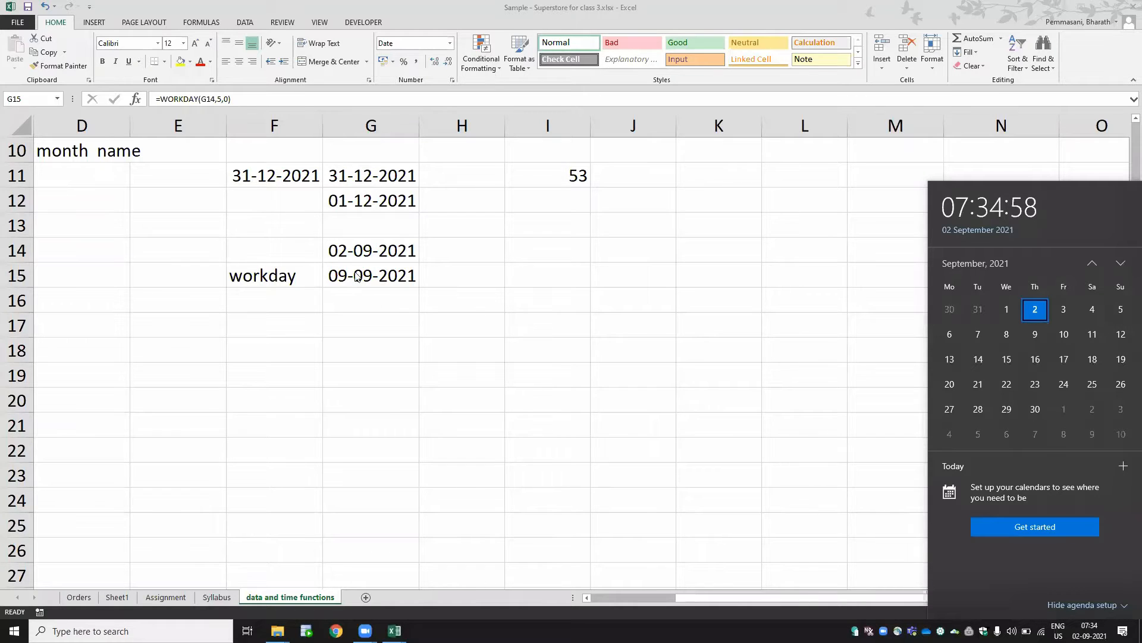
- Change the WORKDAY formula in G15 so it adds 50 working days to the date in G14
click(379, 271)
key(F2)
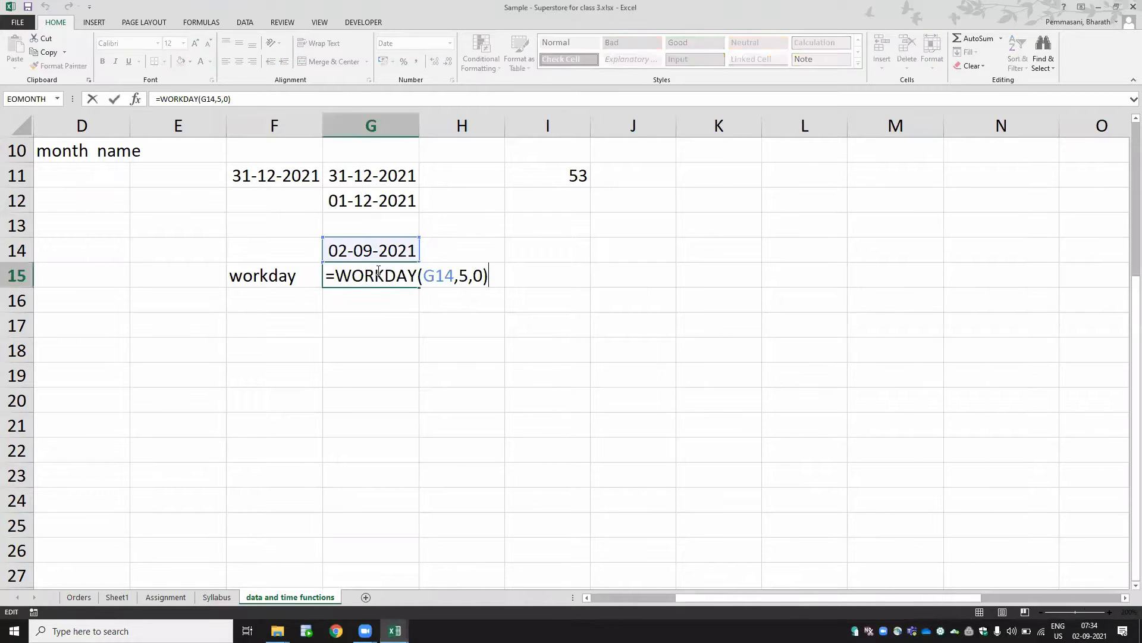
key(Left)
key(Left)
key(Left)
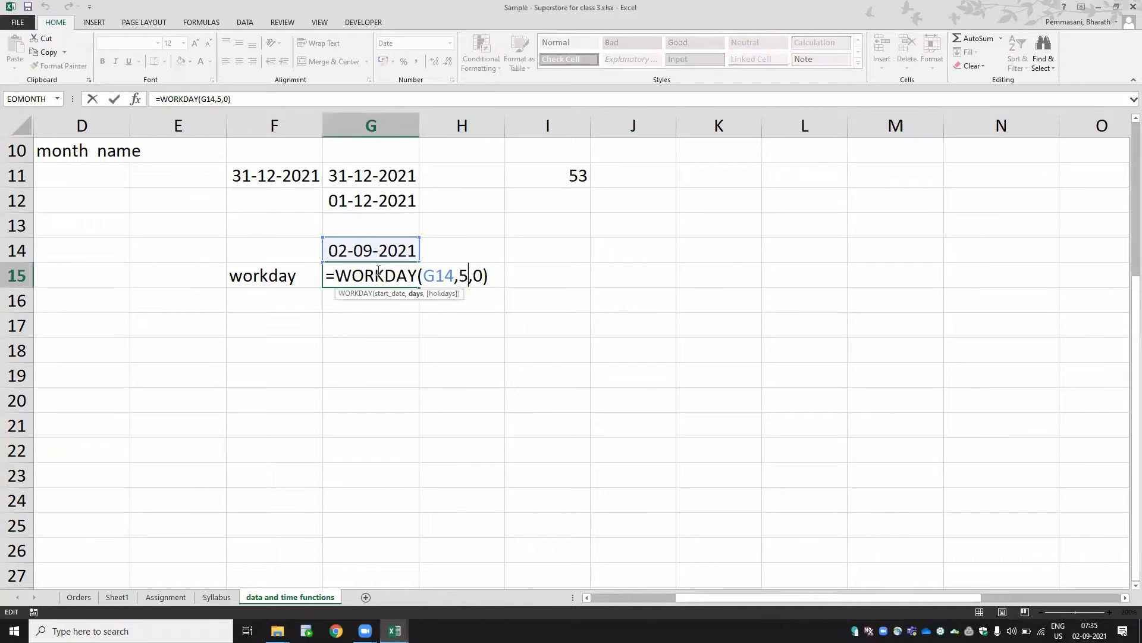
key(BackSpace)
text(50)
key(Return)
click(375, 269)
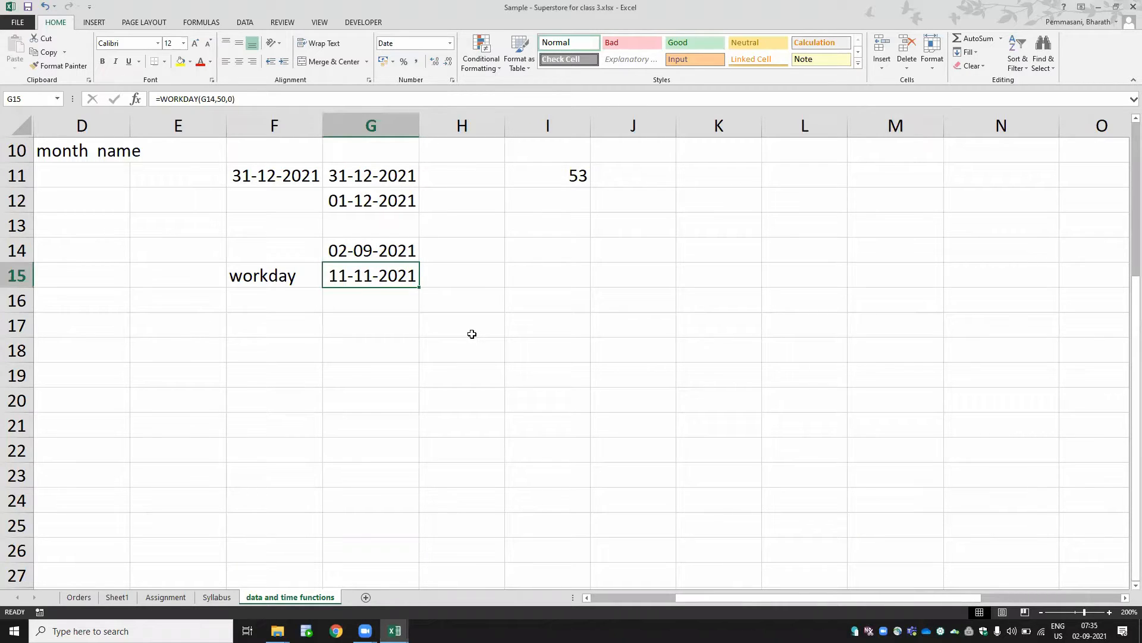
key(F2)
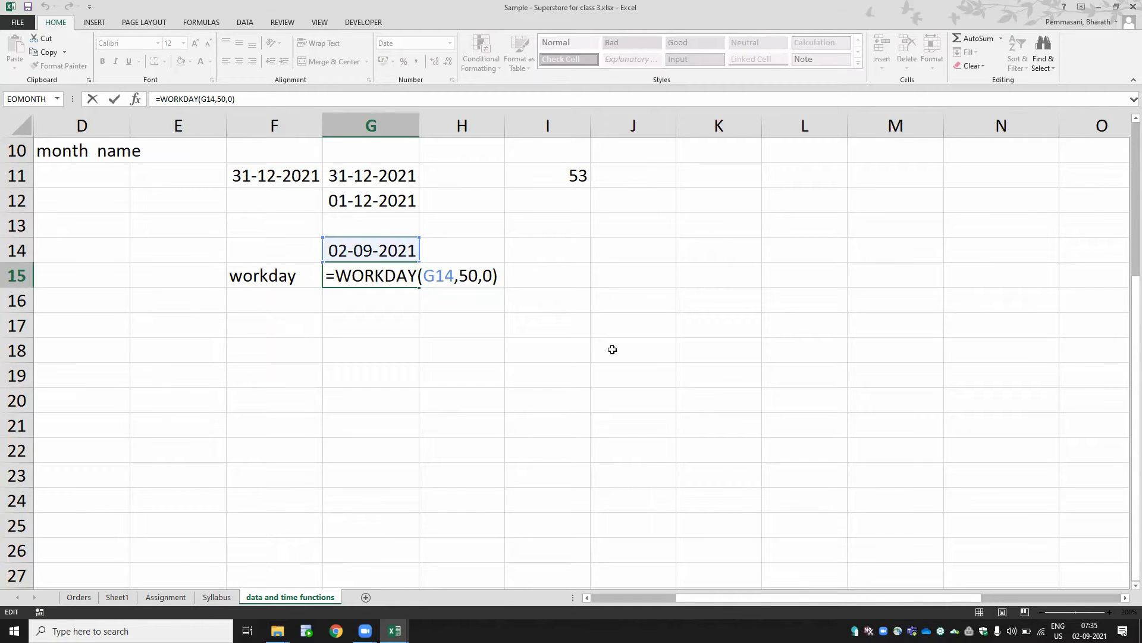
key(ctrl+Return)
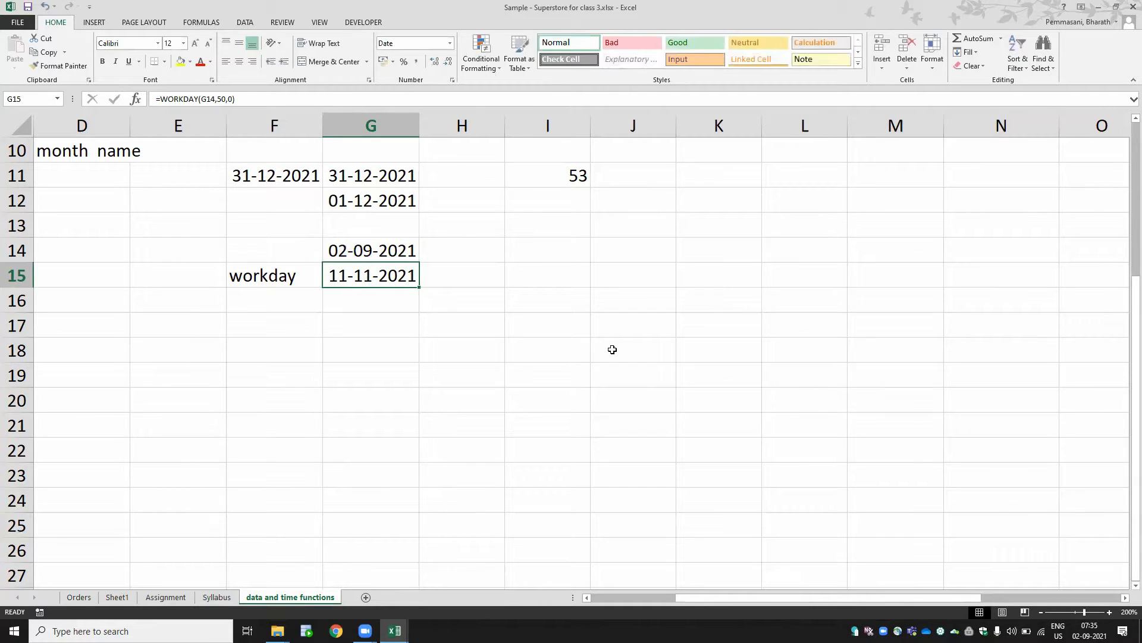
- Switch to the Syllabus sheet and review the date and time functions listed in row 8
key(Up)
key(Up)
key(Up)
key(Up)
key(Up)
key(Up)
key(Up)
key(Up)
key(ctrl+Page_Up)
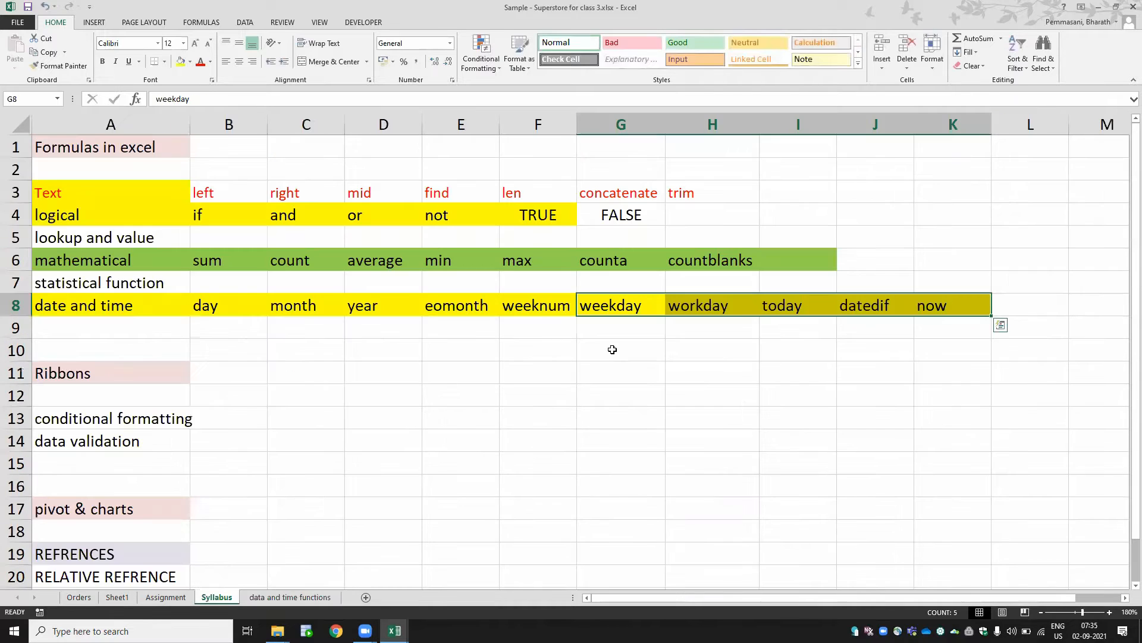
key(Left)
key(Right)
key(Right)
key(Right)
key(Right)
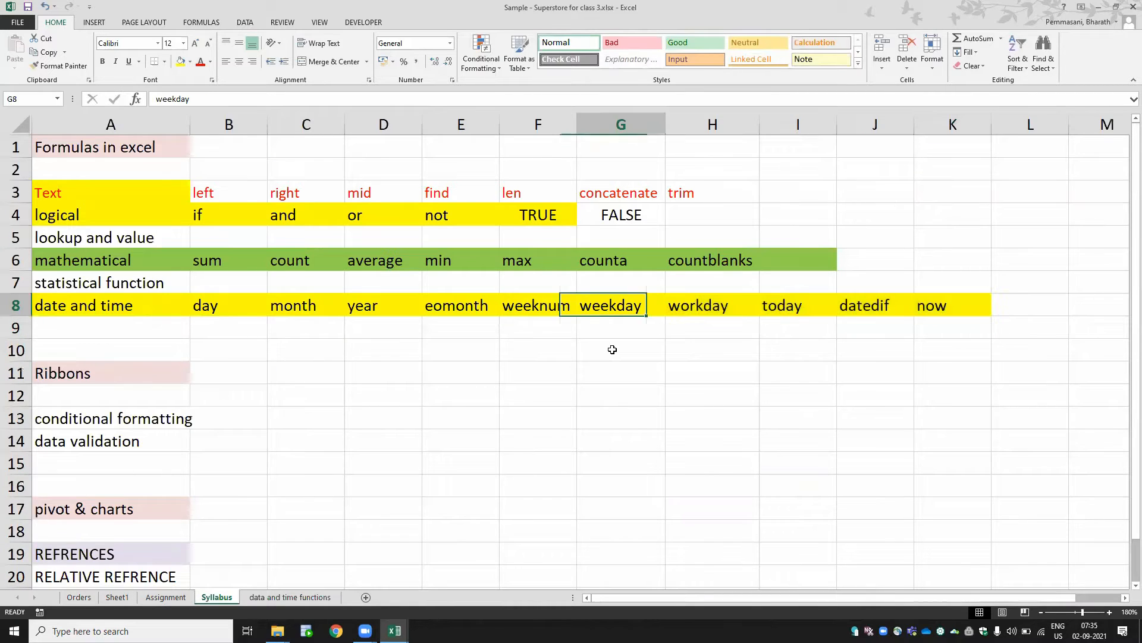
key(Right)
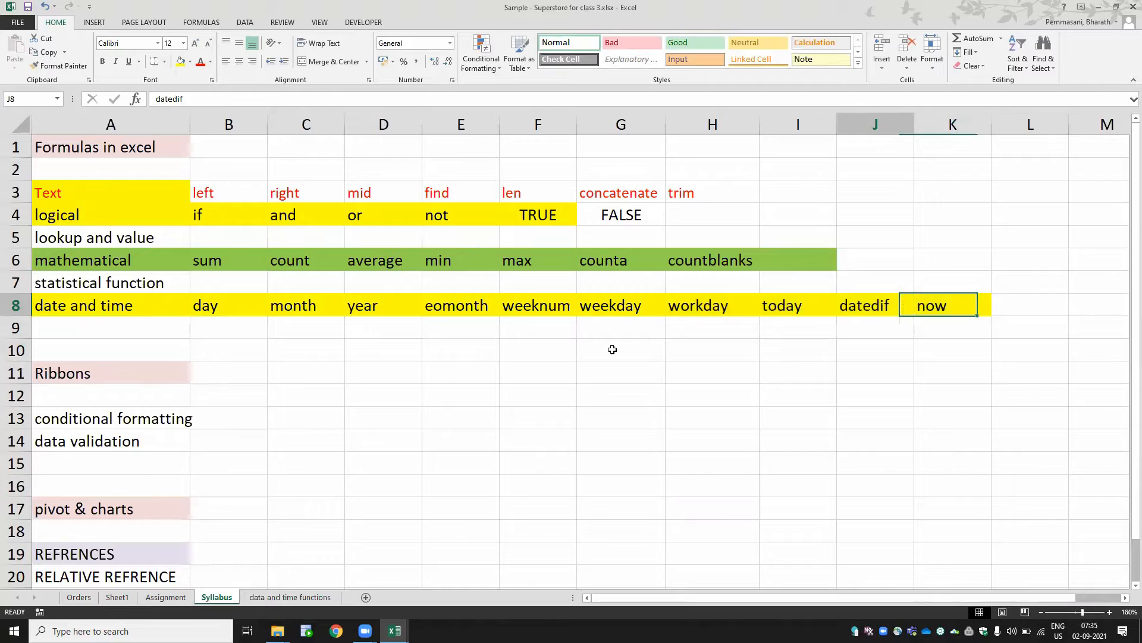
key(Left)
key(Left)
key(Left)
key(Left)
key(Left)
key(Left)
key(Left)
key(Left)
key(Left)
key(Left)
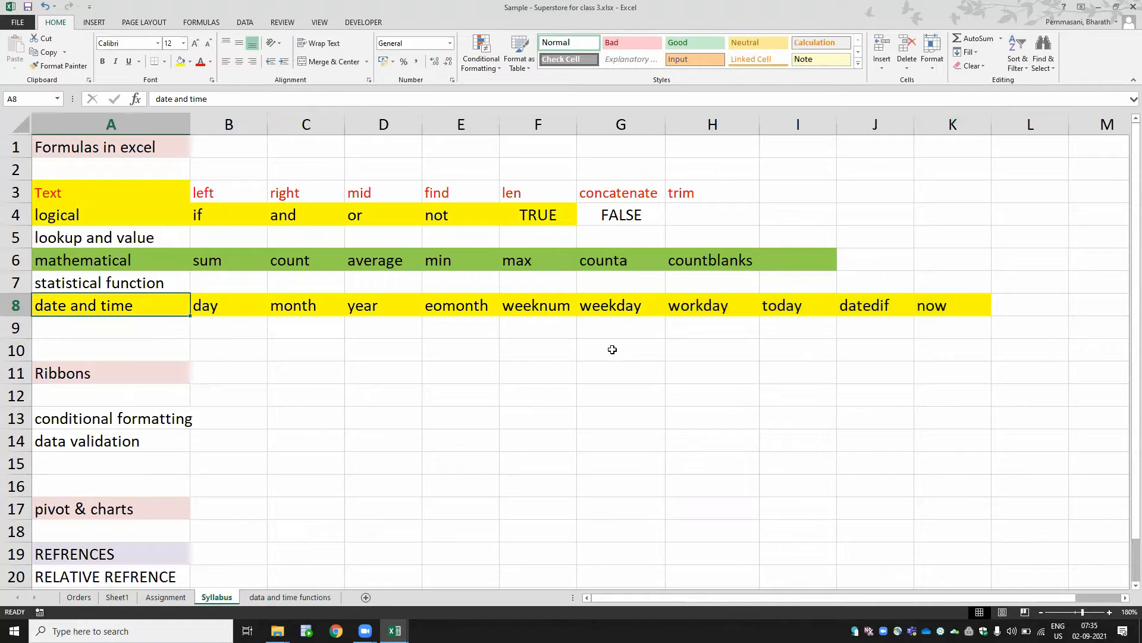
key(Right)
key(Right)
key(Right)
key(Right)
key(Right)
key(Right)
key(Left)
key(Left)
key(Left)
key(Left)
key(Left)
key(Left)
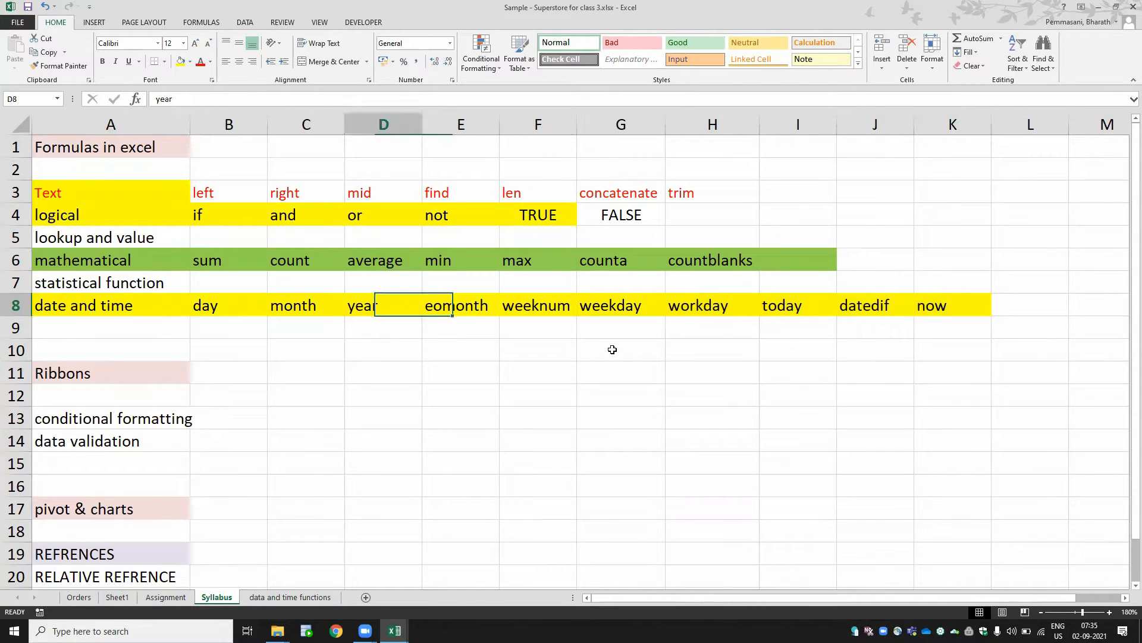
key(Right)
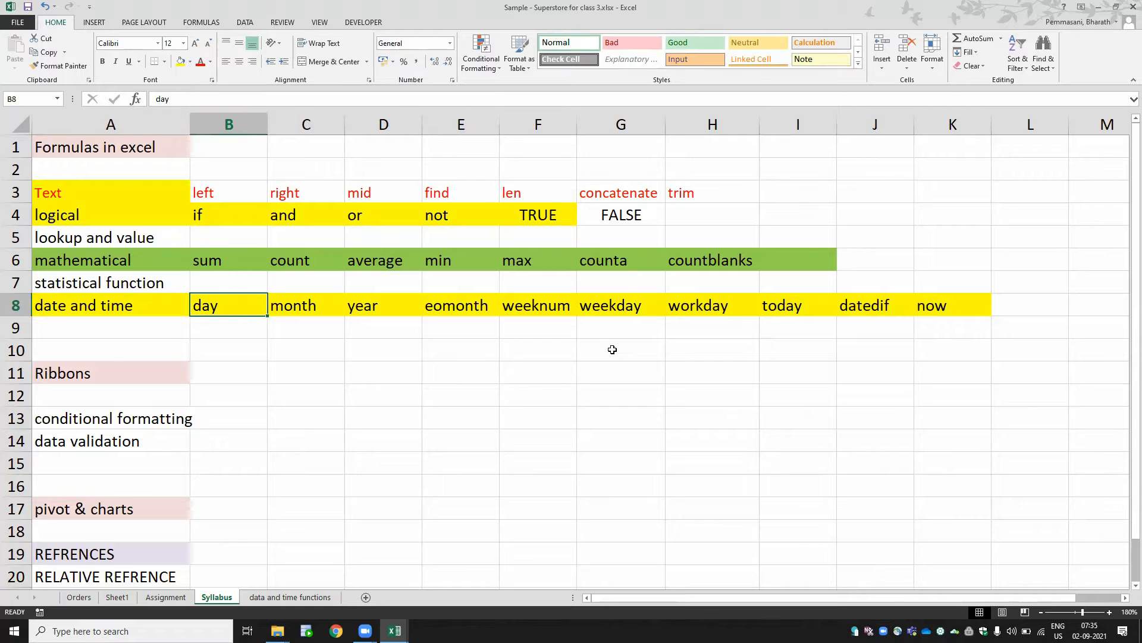
- Browse the other syllabus topics, such as logical, lookup, Ribbons, conditional formatting and data validation
key(Up)
key(Up)
key(Up)
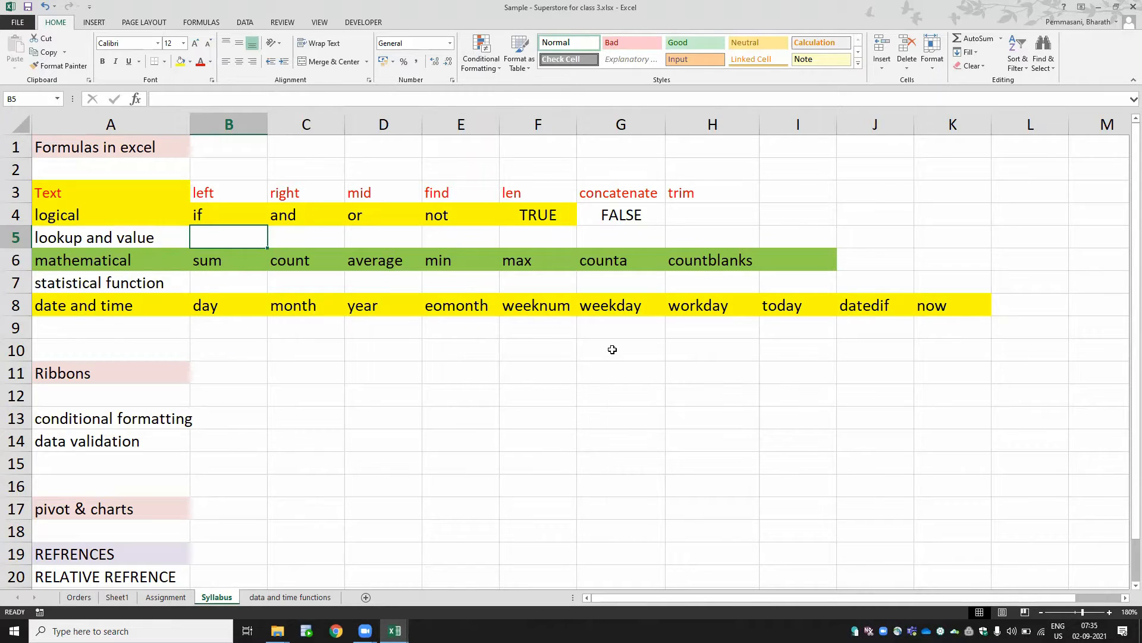
key(Up)
key(Up)
key(shift+Down)
key(shift+Down)
key(shift+Down)
key(shift+Down)
key(shift+Down)
key(ctrl+shift+Down)
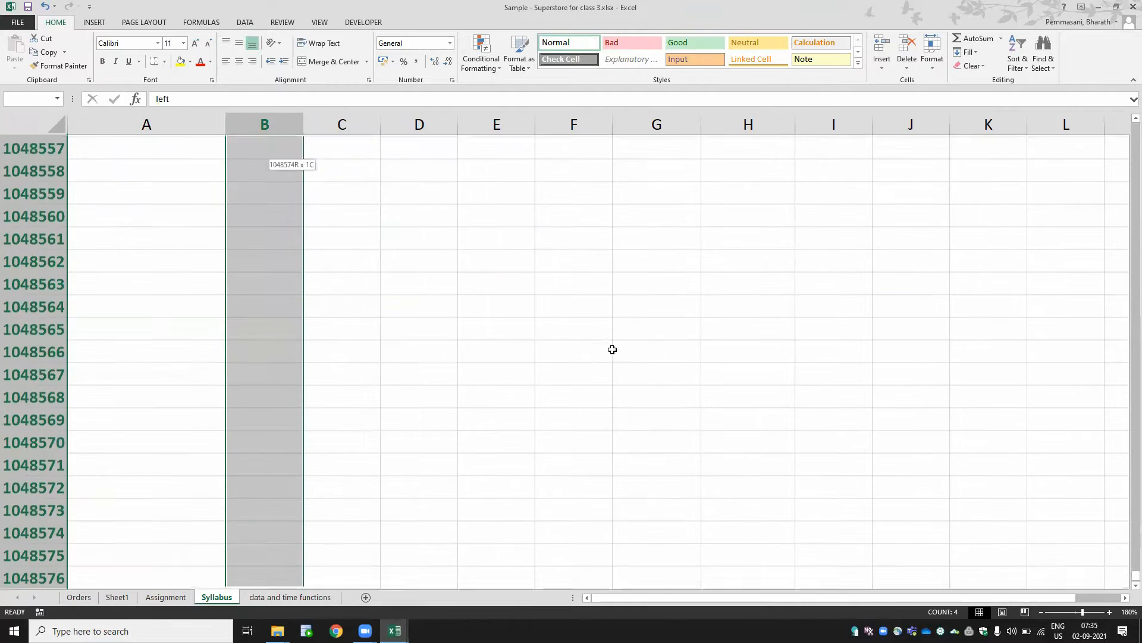
key(ctrl+shift+Up)
key(Up)
key(Up)
key(Down)
key(Down)
key(Down)
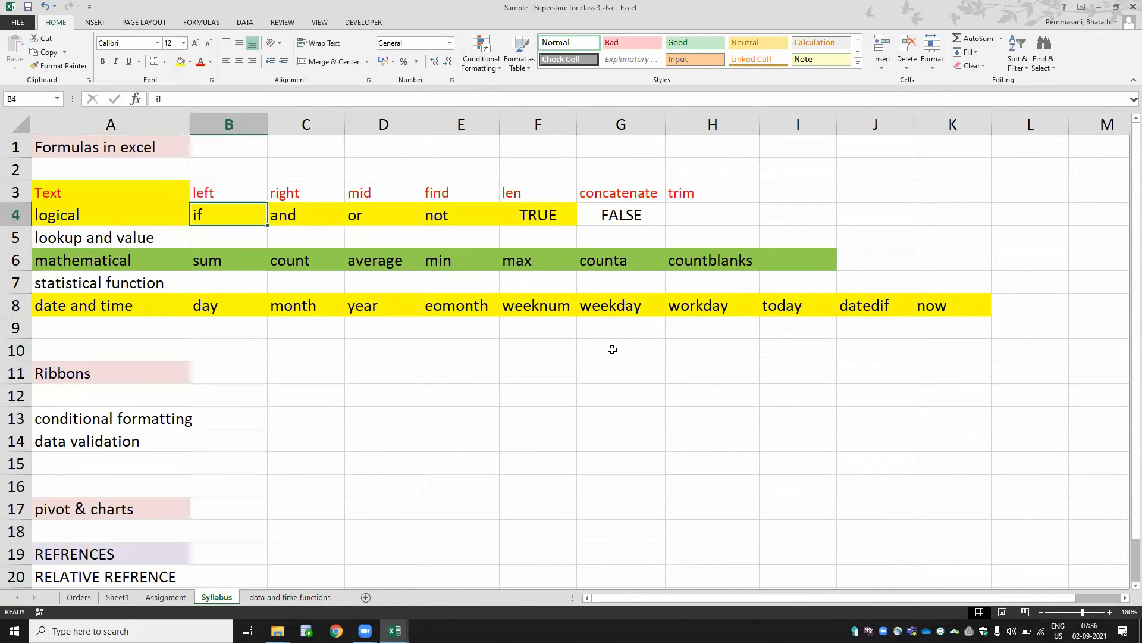
key(Down)
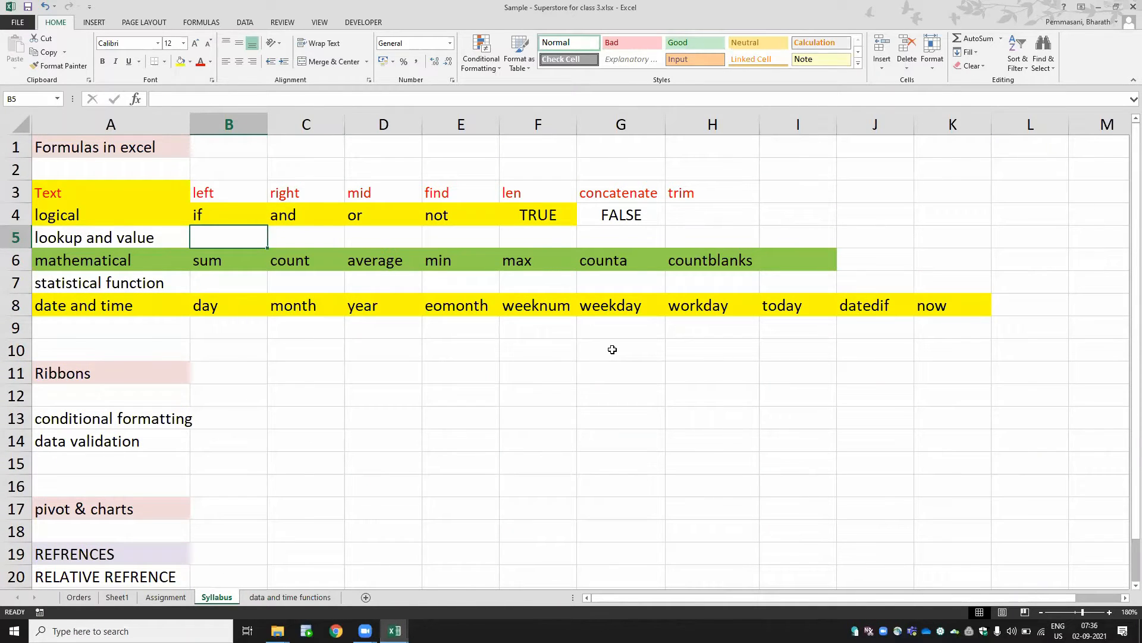
key(Right)
key(Left)
key(Down)
key(Down)
key(Down)
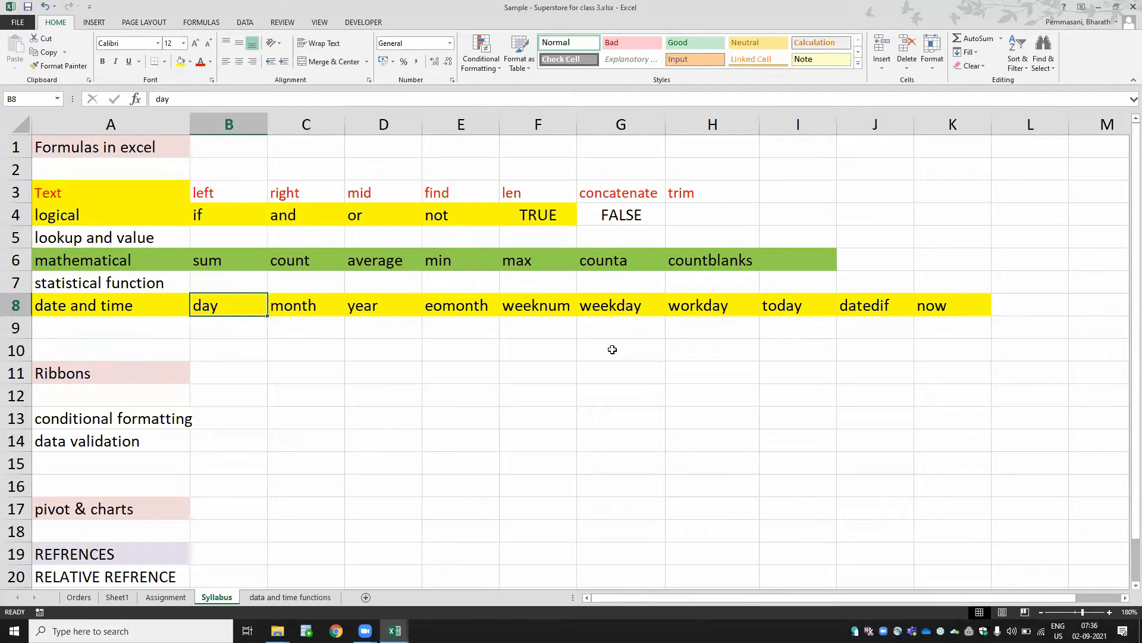
key(Down)
key(Down)
key(Down)
key(Down)
key(Down)
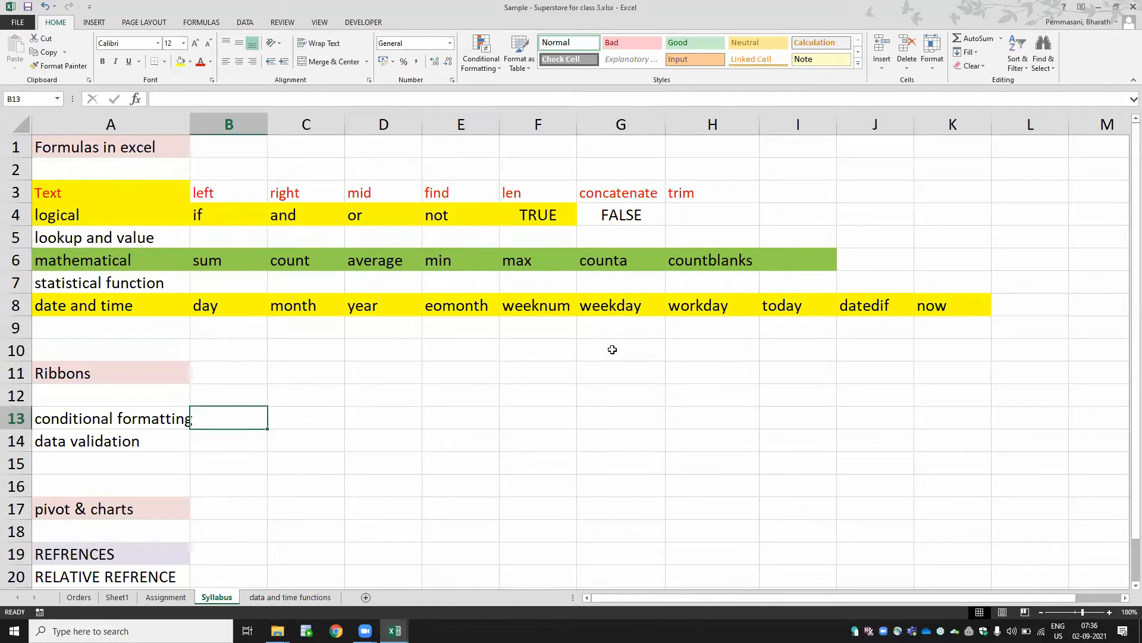
key(Down)
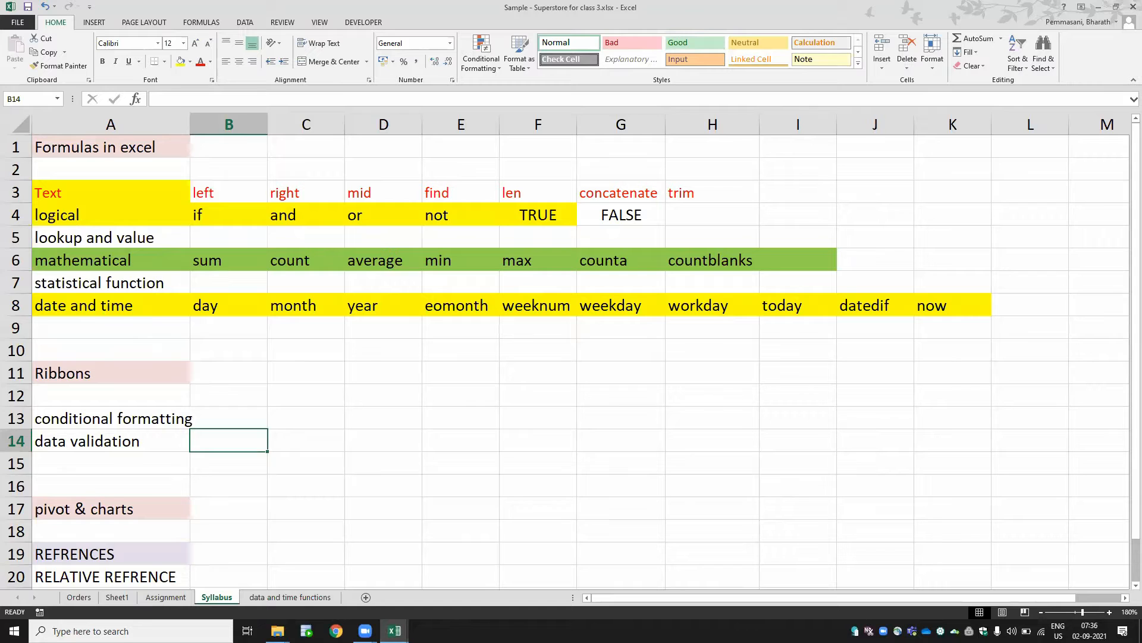
- Add a new worksheet after the existing sheets
click(312, 599)
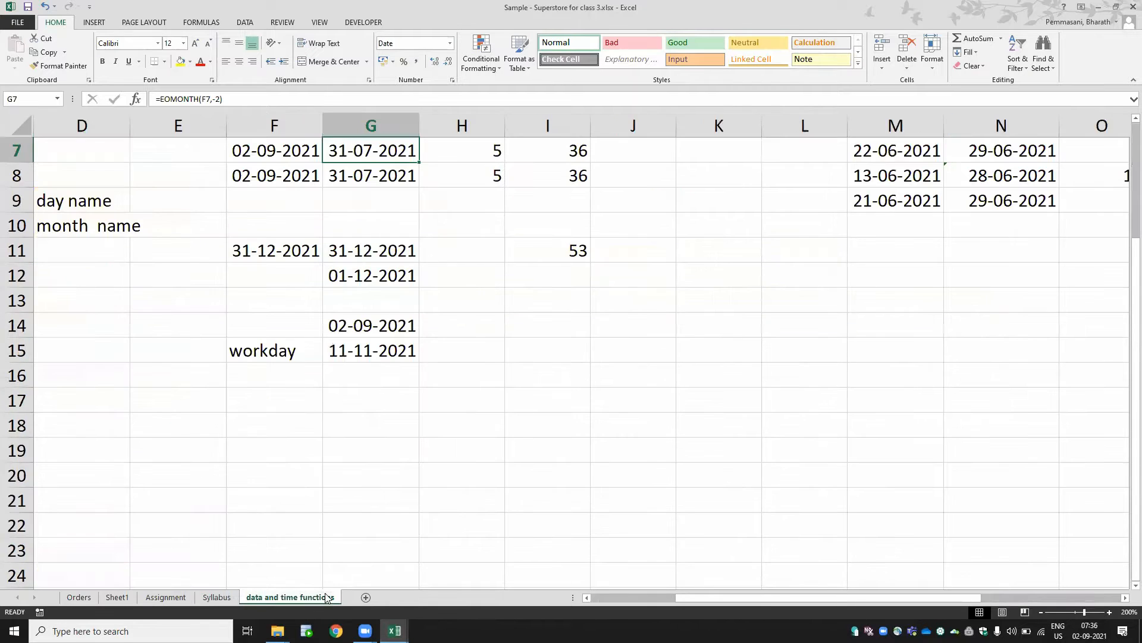
click(366, 597)
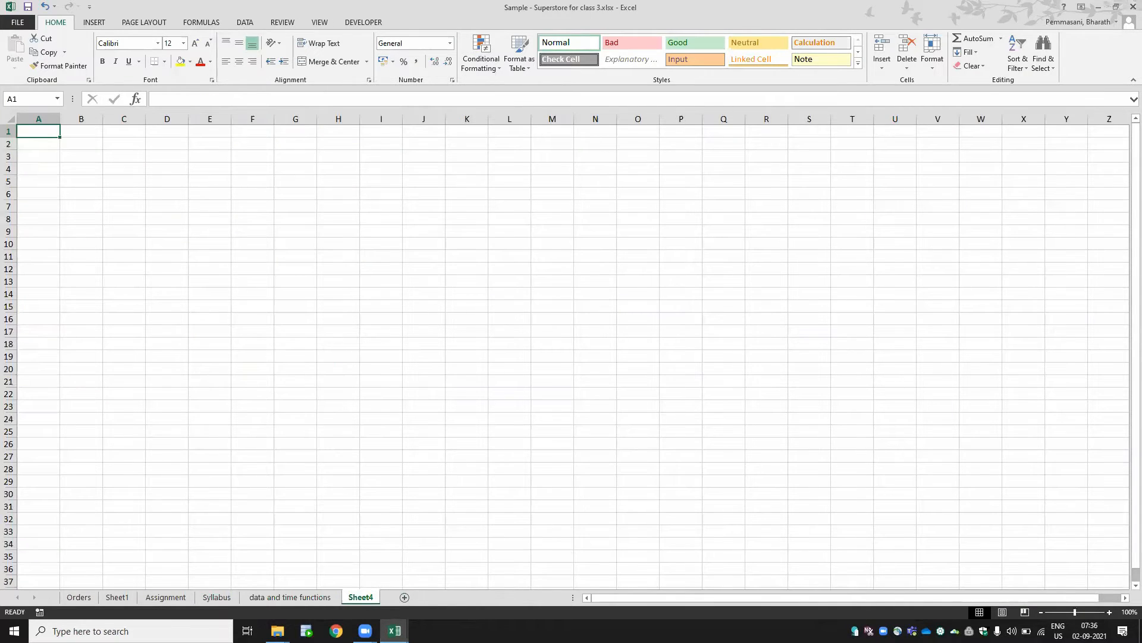
click(1109, 611)
click(1109, 612)
click(1109, 611)
click(1109, 612)
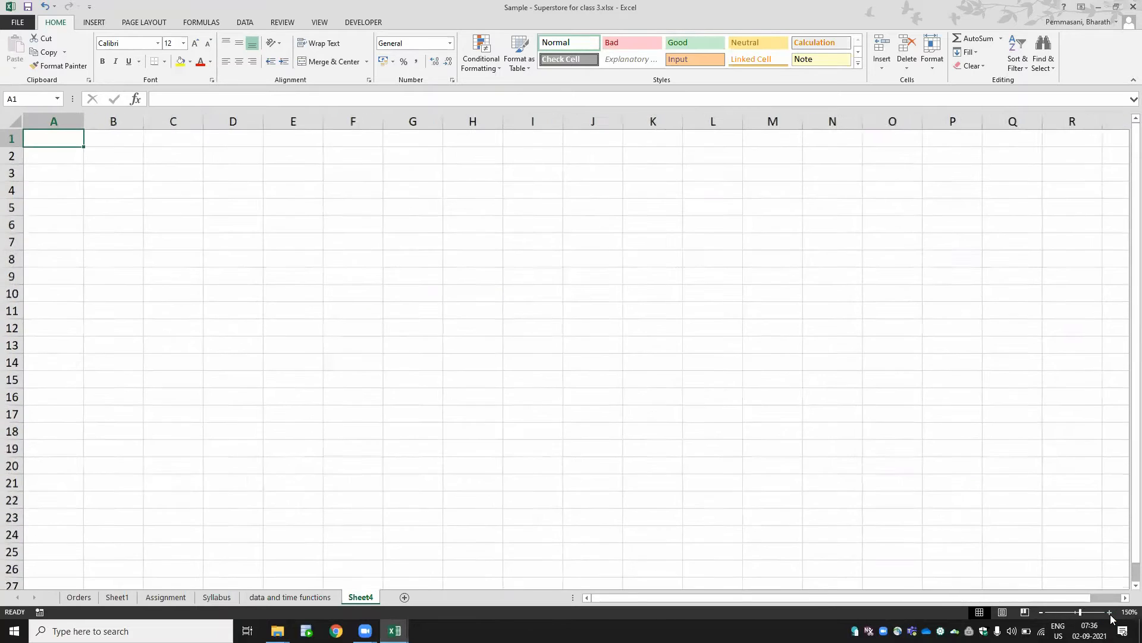
click(1109, 612)
click(1109, 612)
click(1110, 612)
click(1109, 612)
click(1109, 612)
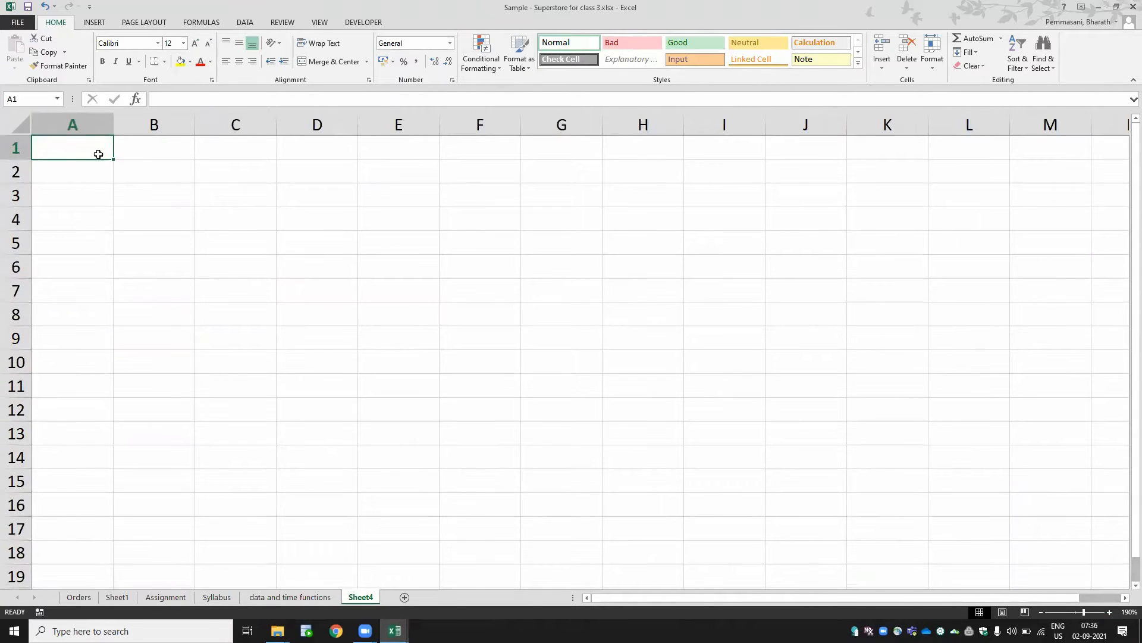
- Apply All Borders to the range A1:H12 on the new sheet
drag(104, 154, 619, 409)
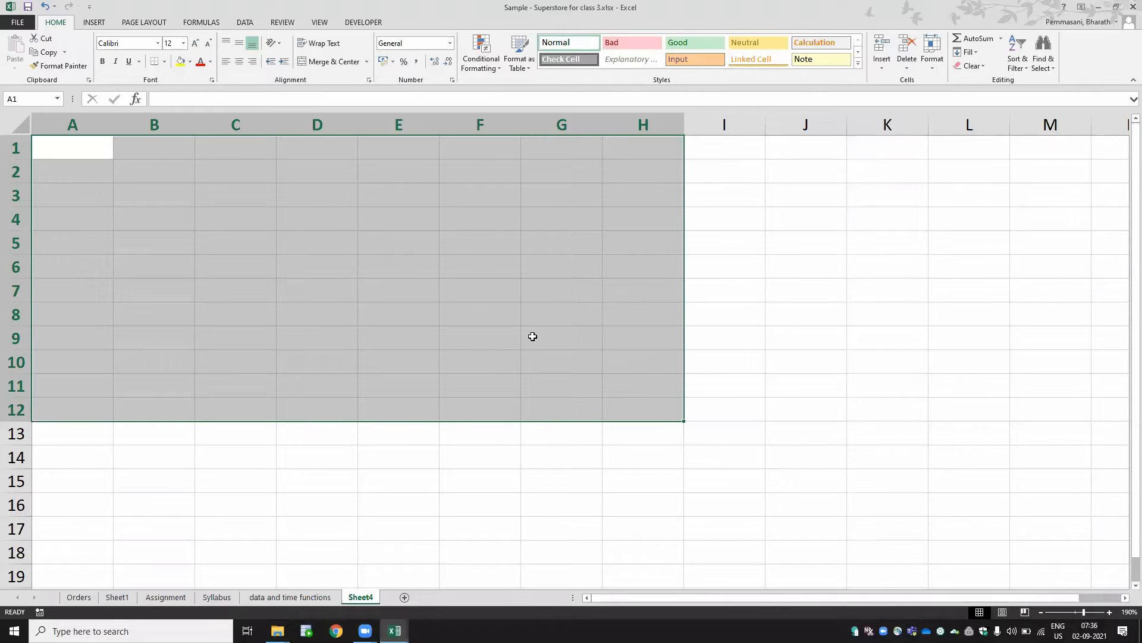
key(alt+h)
key(b)
key(a)
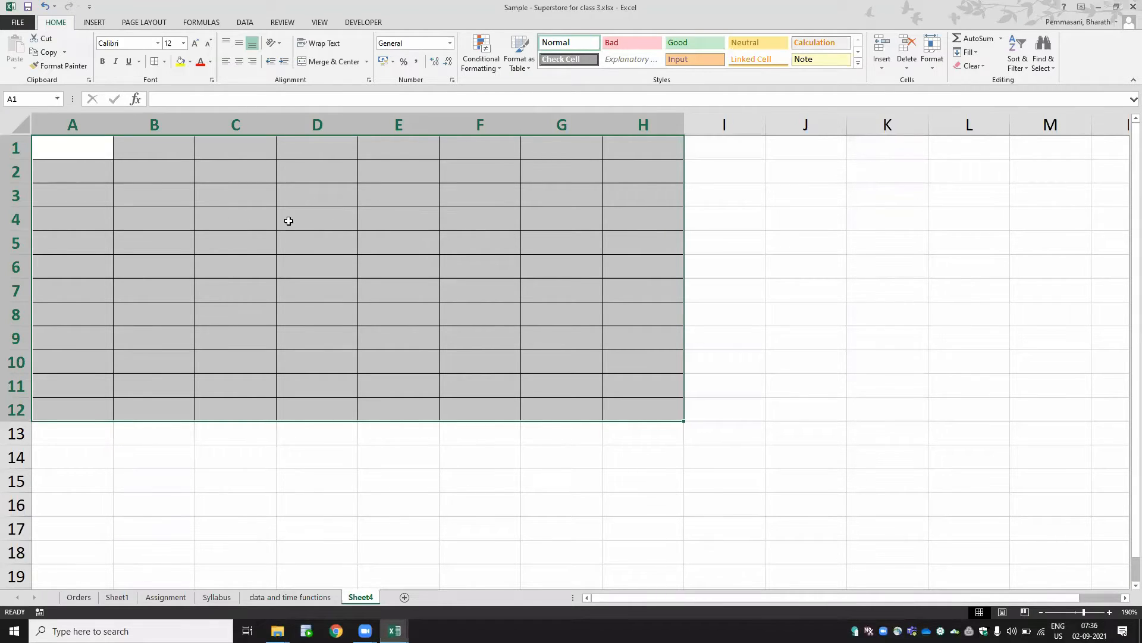
click(75, 148)
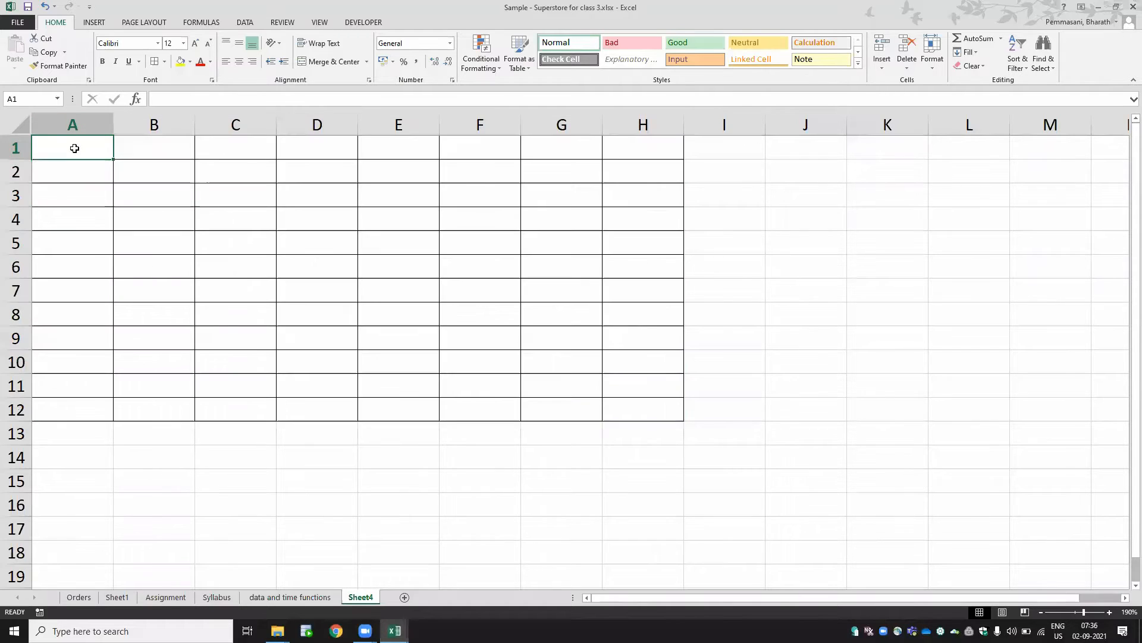
- Define the range A1:H12 with the name rajesh
click(355, 272)
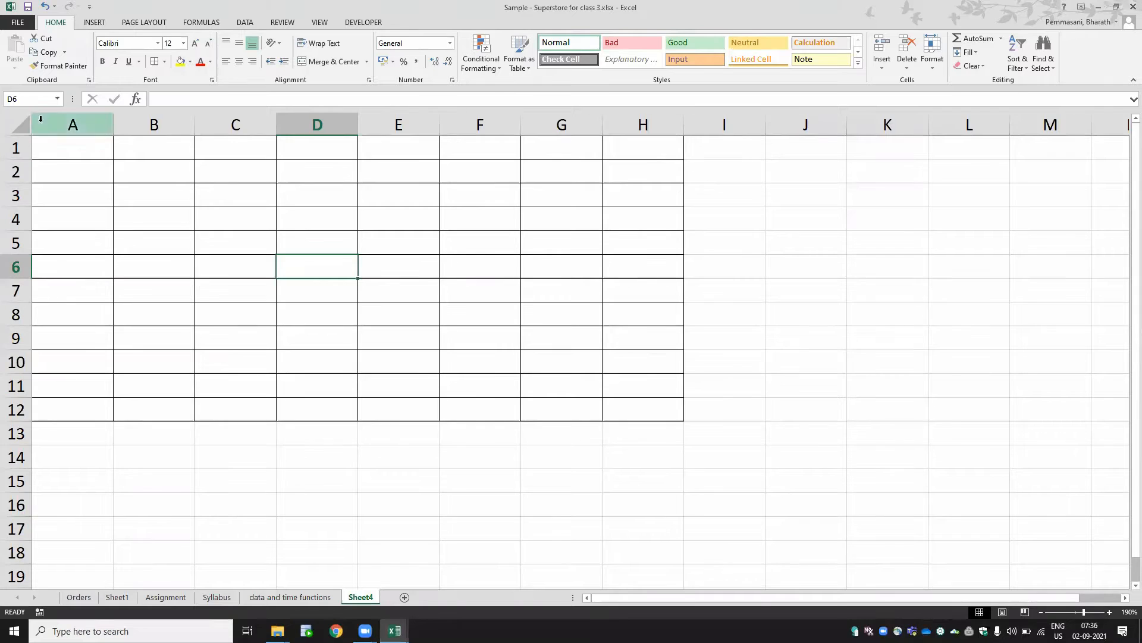
drag(662, 418, 91, 149)
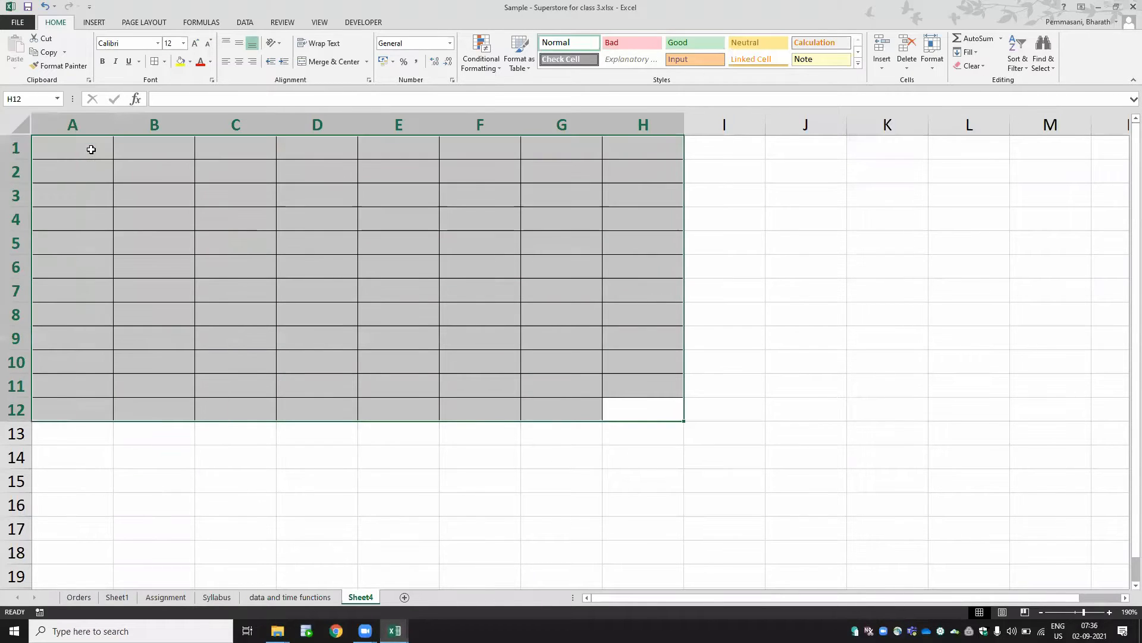
click(42, 100)
key(BackSpace)
text(rajesh)
key(Return)
- Reselect the bordered range starting from H12 to check its defined name
click(708, 311)
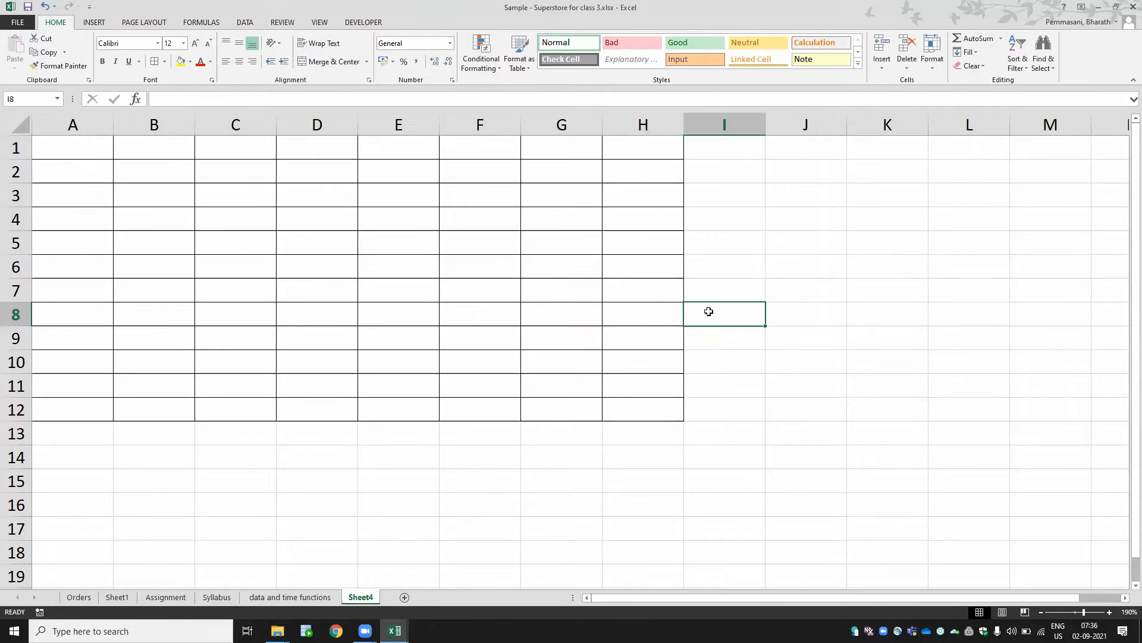
key(Down)
key(Right)
key(Right)
key(Left)
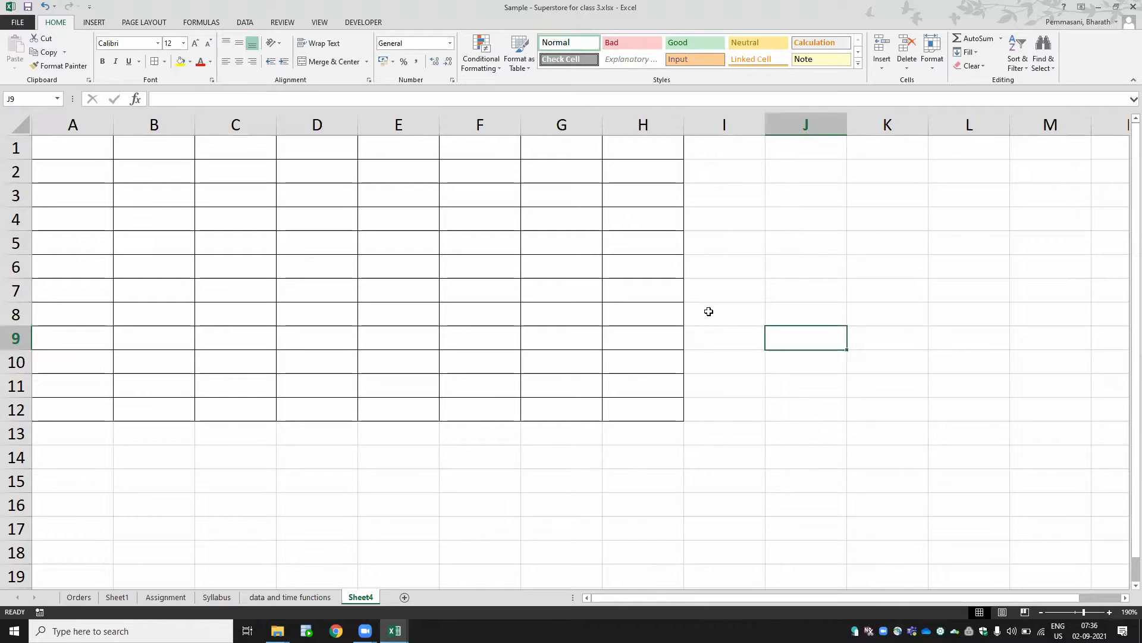
key(Left)
key(Left)
key(Down)
key(Down)
key(Down)
key(ctrl+shift+Up)
key(ctrl+shift+Left)
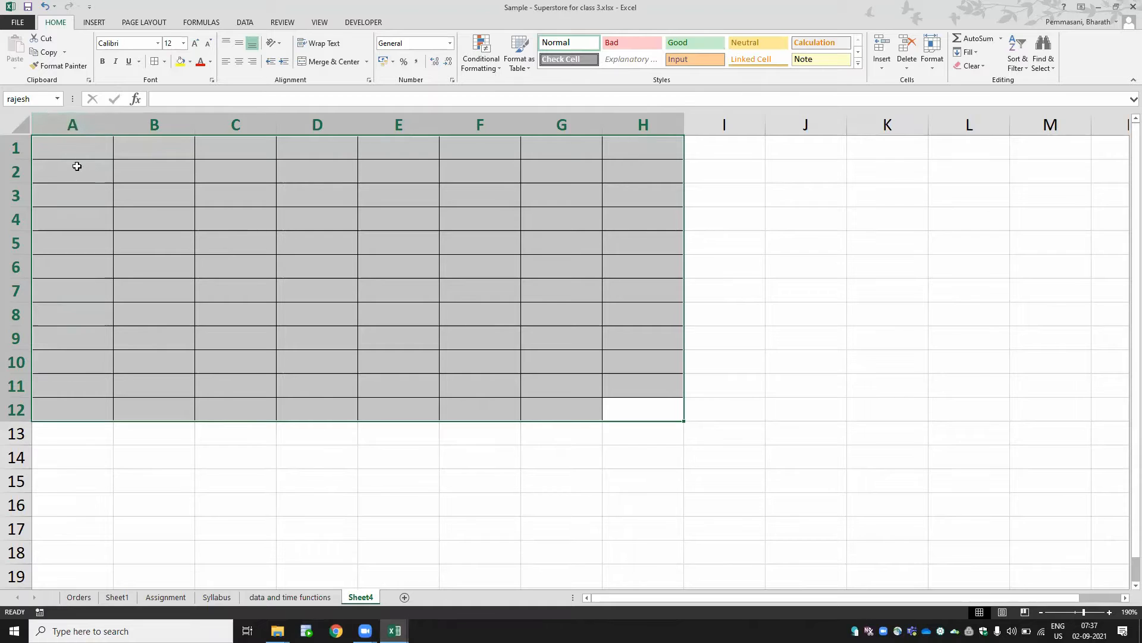
- Open the Name Manager with the range A1:H12 selected
click(84, 140)
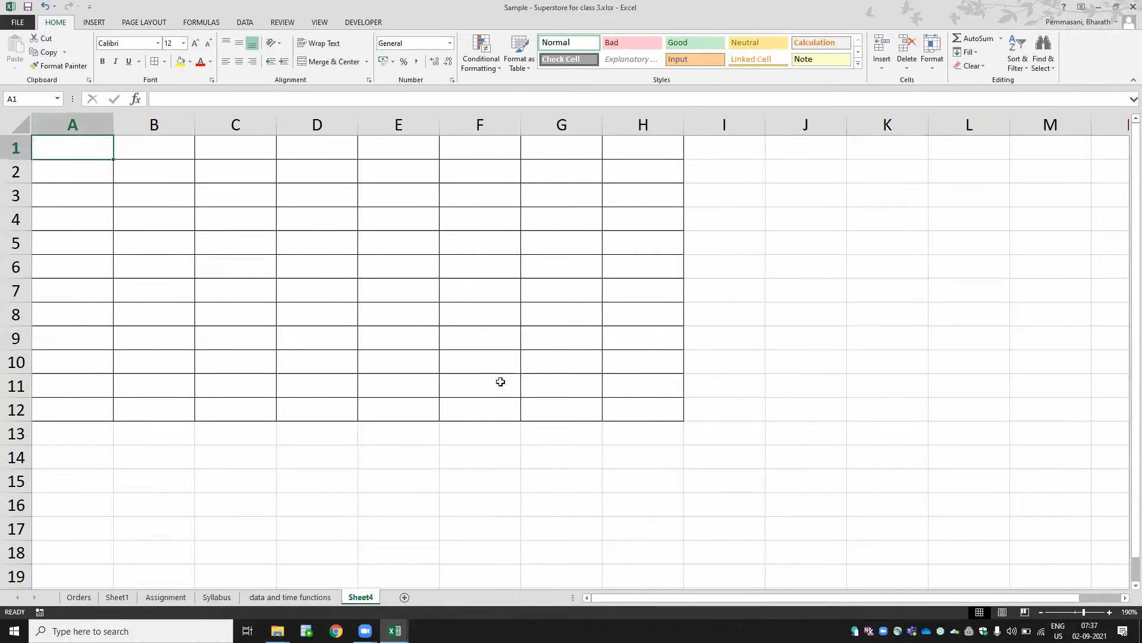
click(646, 411)
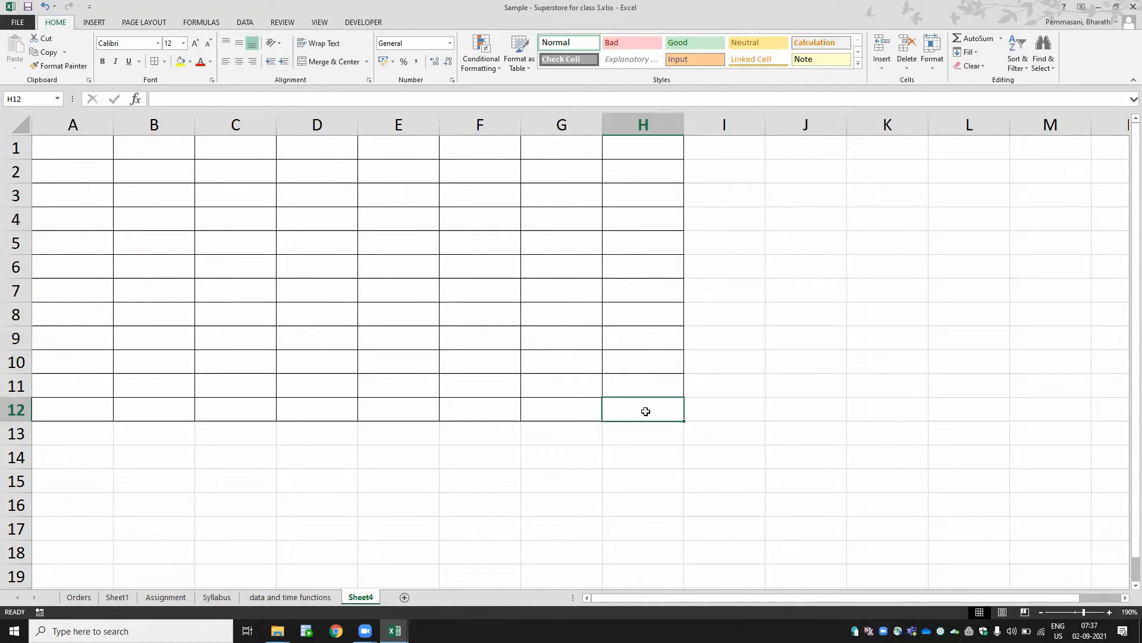
key(ctrl+shift+Up)
key(ctrl+shift+Left)
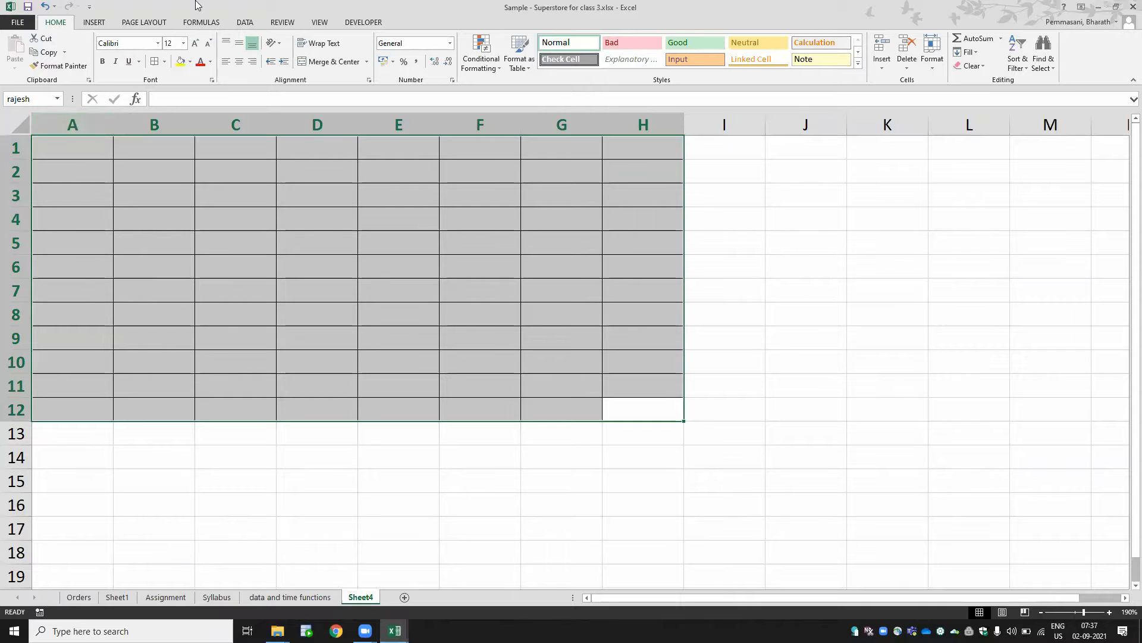
click(202, 22)
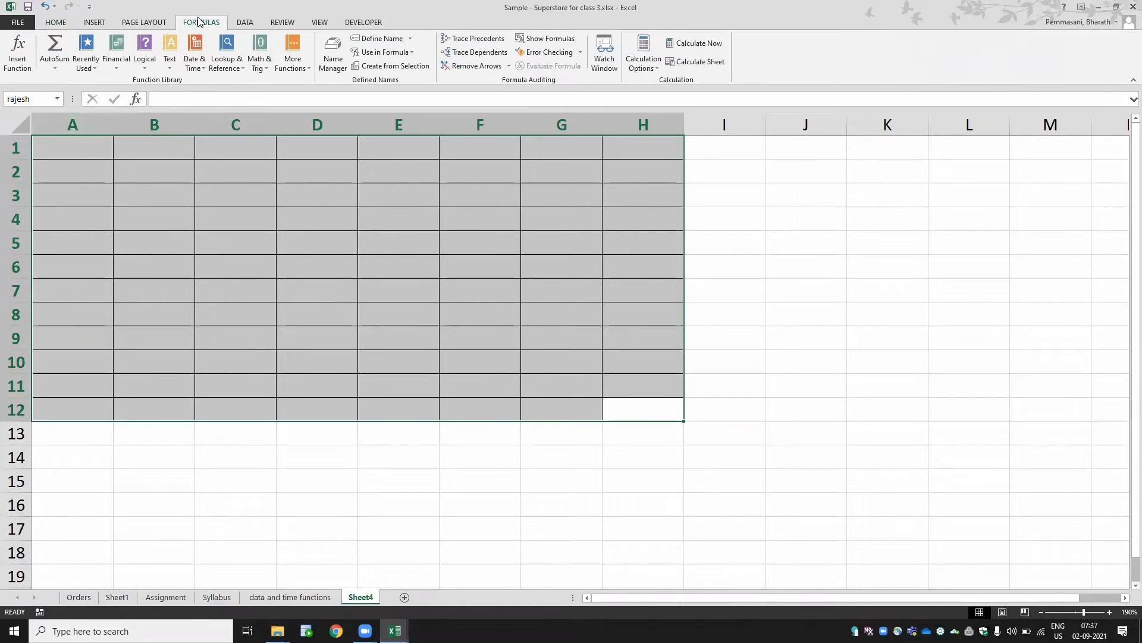
click(328, 52)
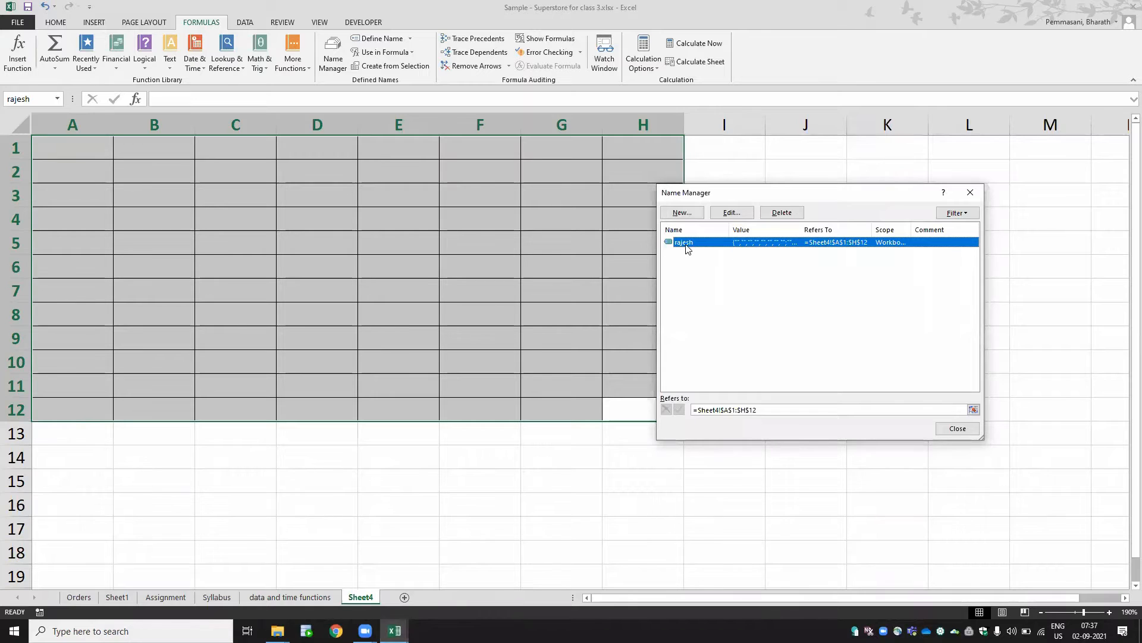
- Close the Name Manager and reselect the range A1:H12 starting from cell A1
click(970, 192)
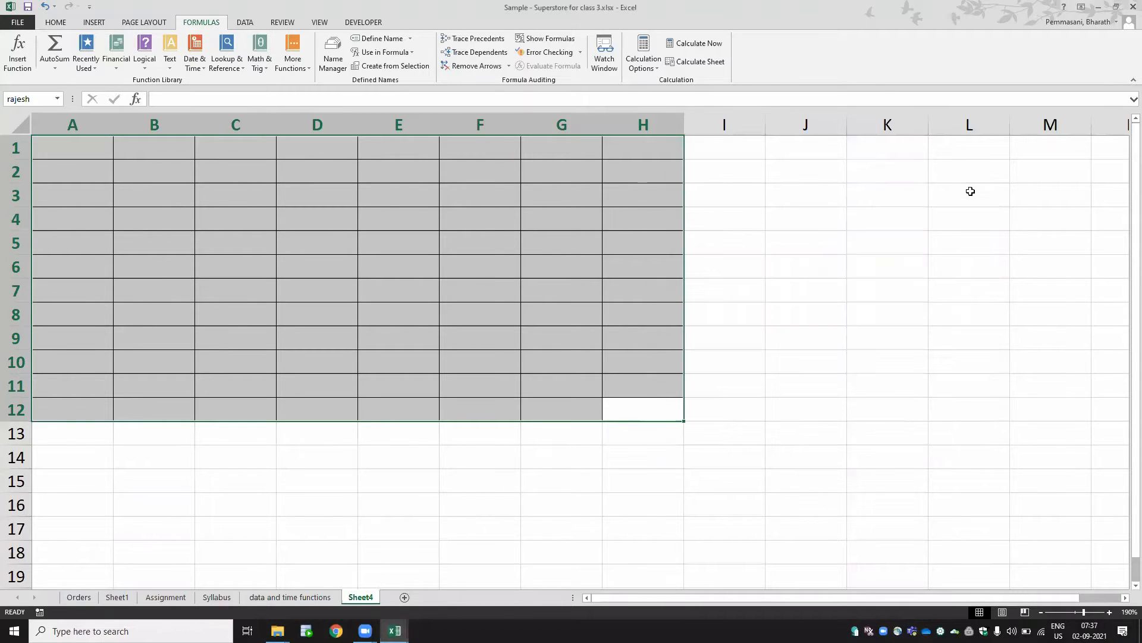
key(ctrl+Up)
key(ctrl+Left)
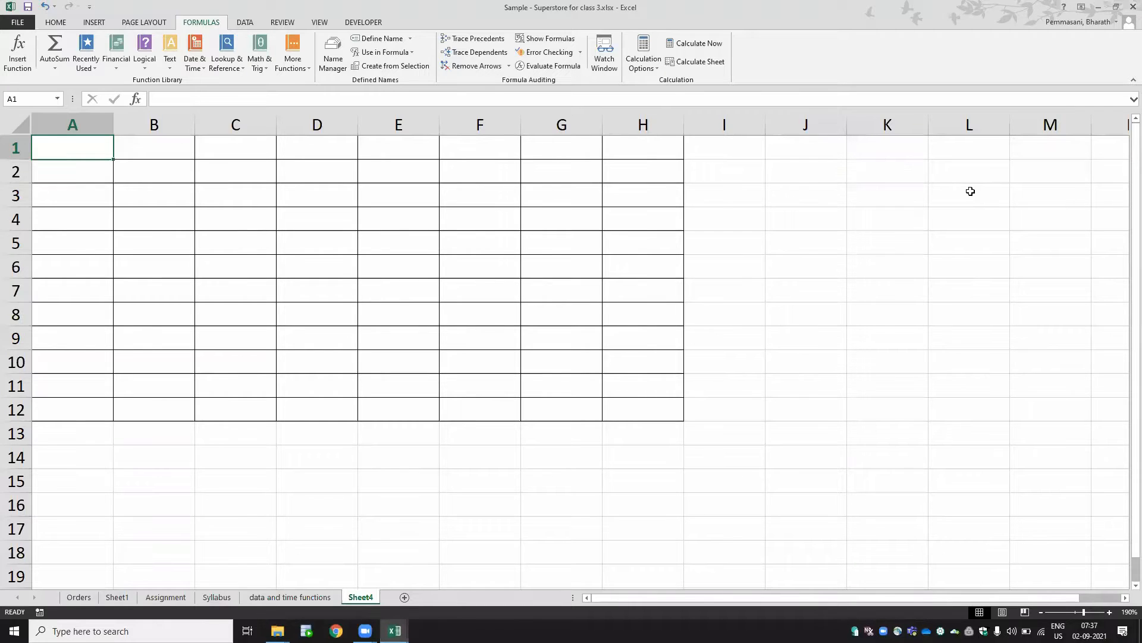
key(ctrl+shift+Down)
key(ctrl+shift+Up)
key(shift+Down)
key(shift+Down)
key(shift+Down)
key(shift+Down)
key(shift+Down)
key(shift+Down)
key(shift+Down)
key(shift+Down)
key(shift+Down)
key(shift+Down)
key(shift+Down)
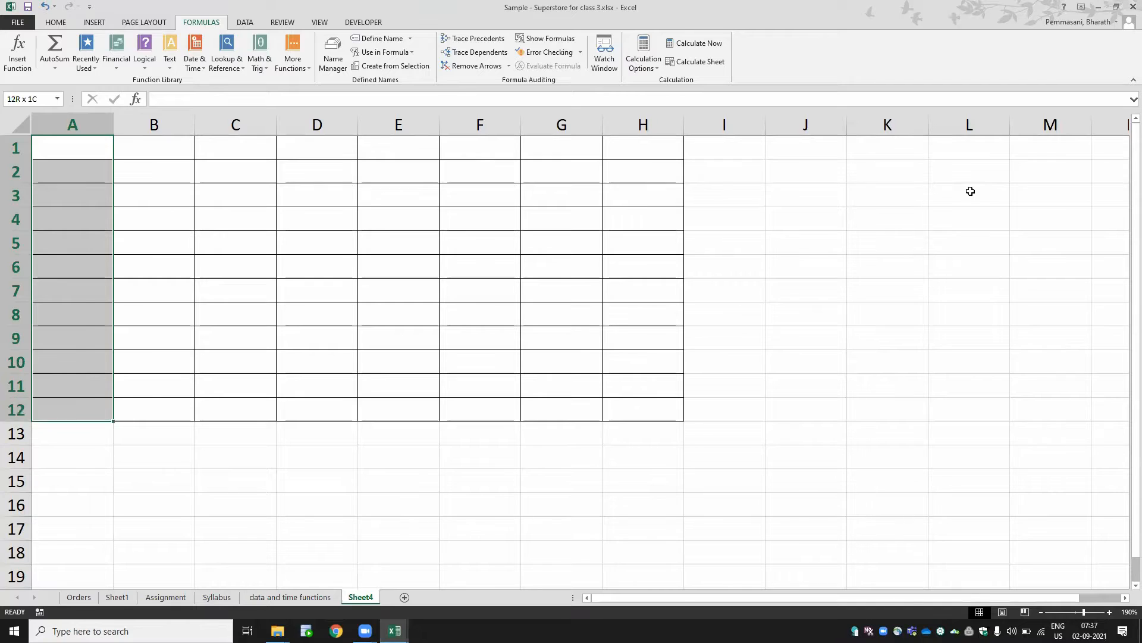
key(shift+Right)
key(shift+Right)
key(shift+Right)
key(shift+Right)
key(shift+Right)
key(shift+Right)
key(shift+Right)
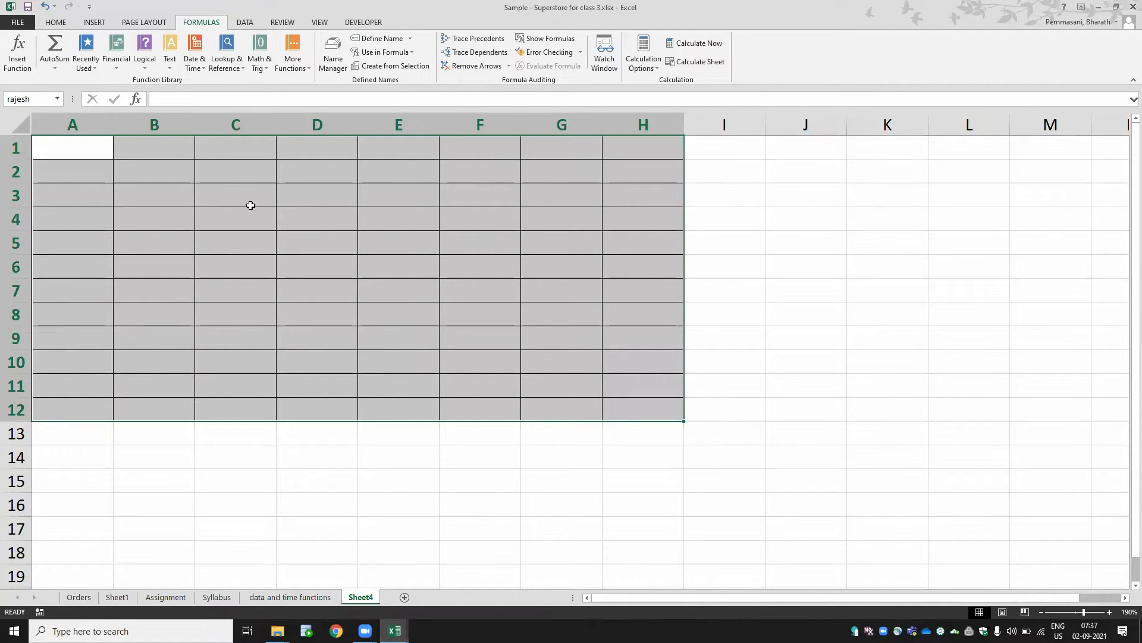
- Enter the note 1 to 100 in cell J1
click(735, 150)
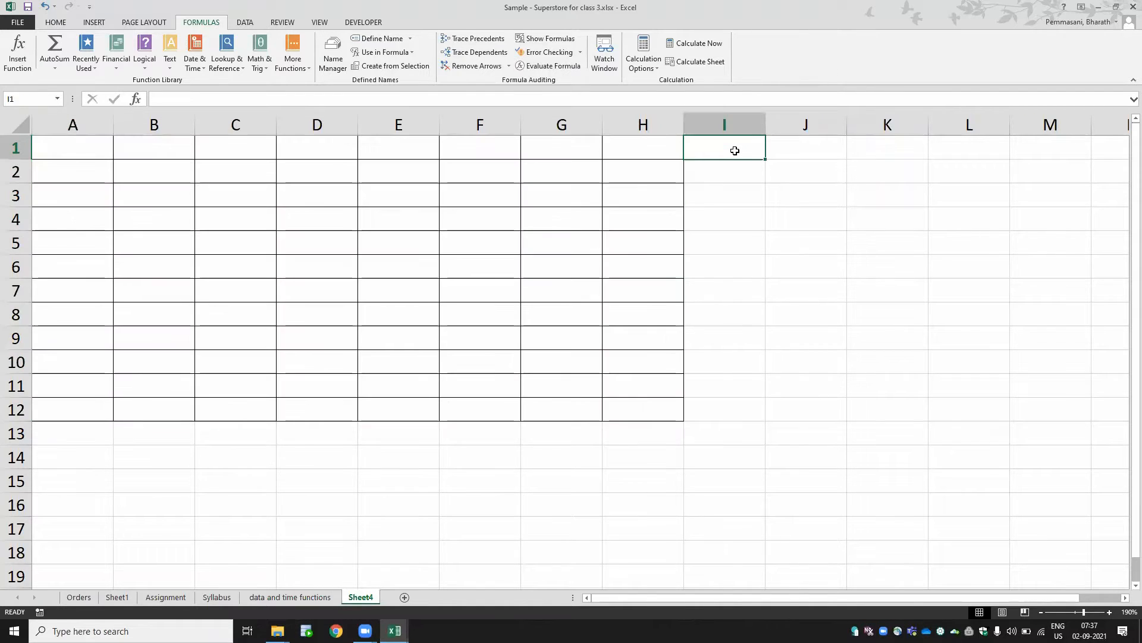
key(Right)
text(1 to )
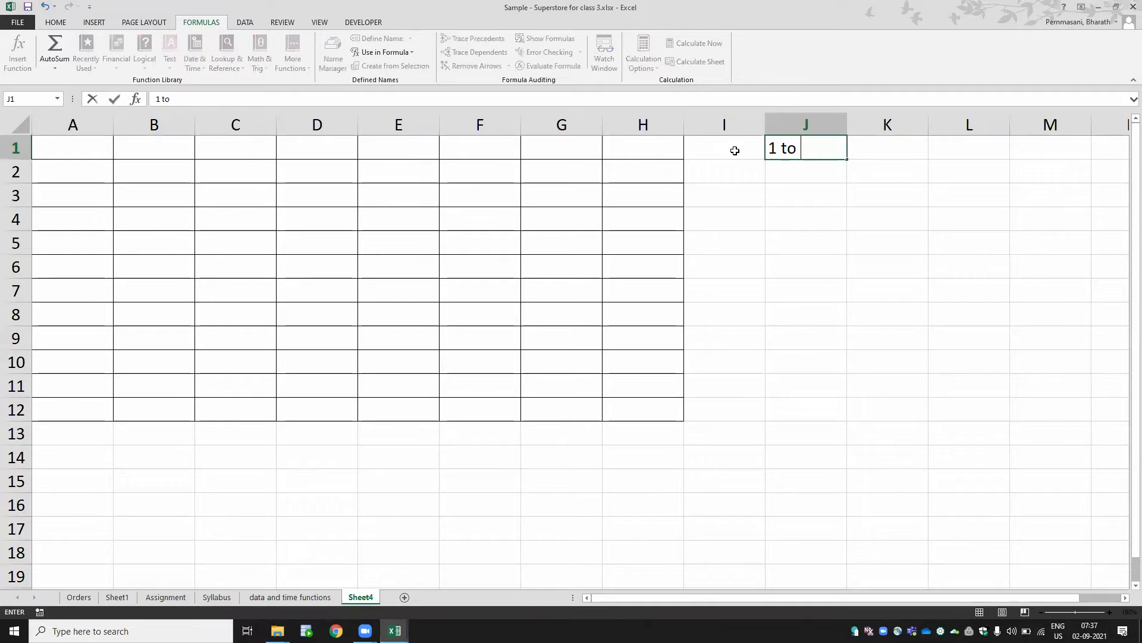
text(100)
key(Return)
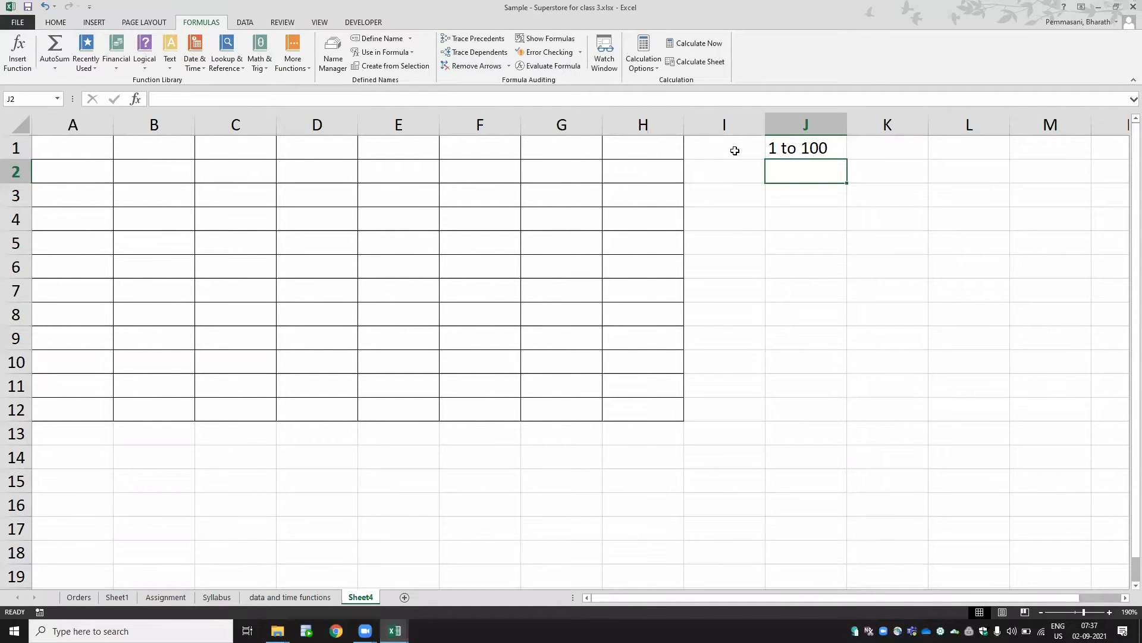
- Open Data Validation for the range A1:H12 and set it to allow whole numbers
key(ctrl+Home)
key(shift+Down)
key(shift+Down)
key(shift+Down)
key(shift+Down)
key(shift+Down)
key(shift+Down)
key(shift+Down)
key(shift+Down)
key(shift+Down)
key(shift+Down)
key(shift+Down)
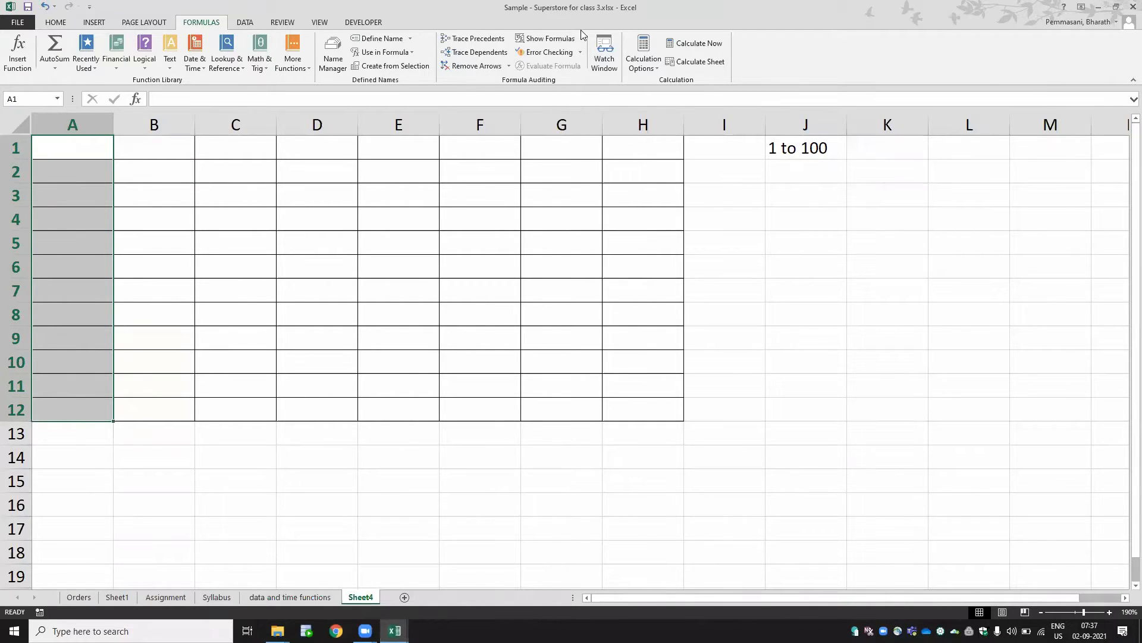
click(568, 295)
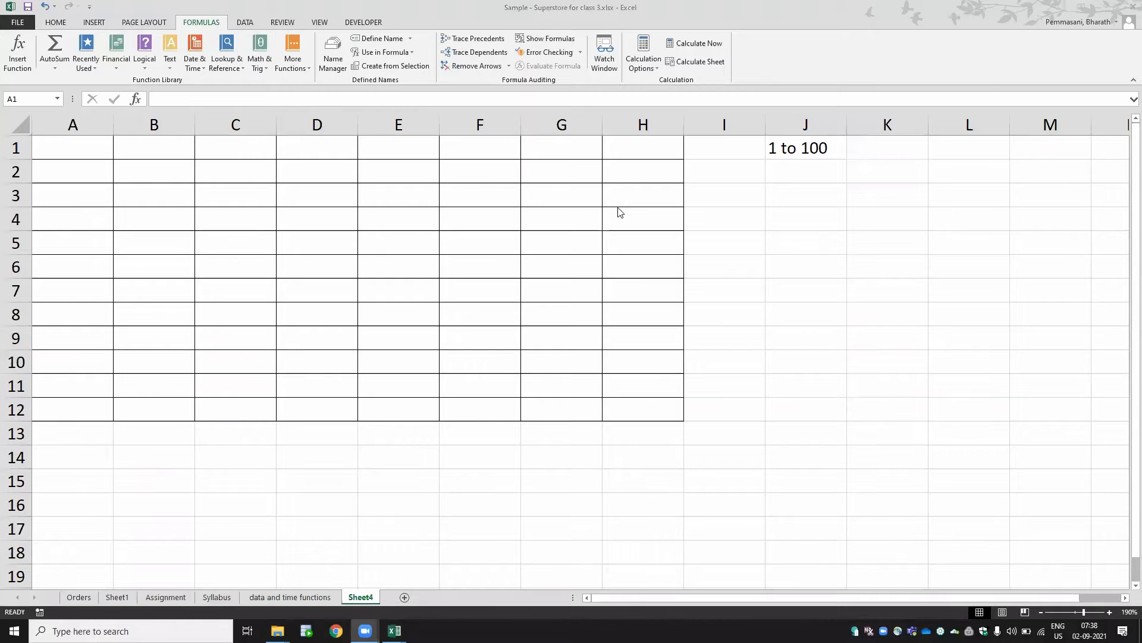
click(98, 132)
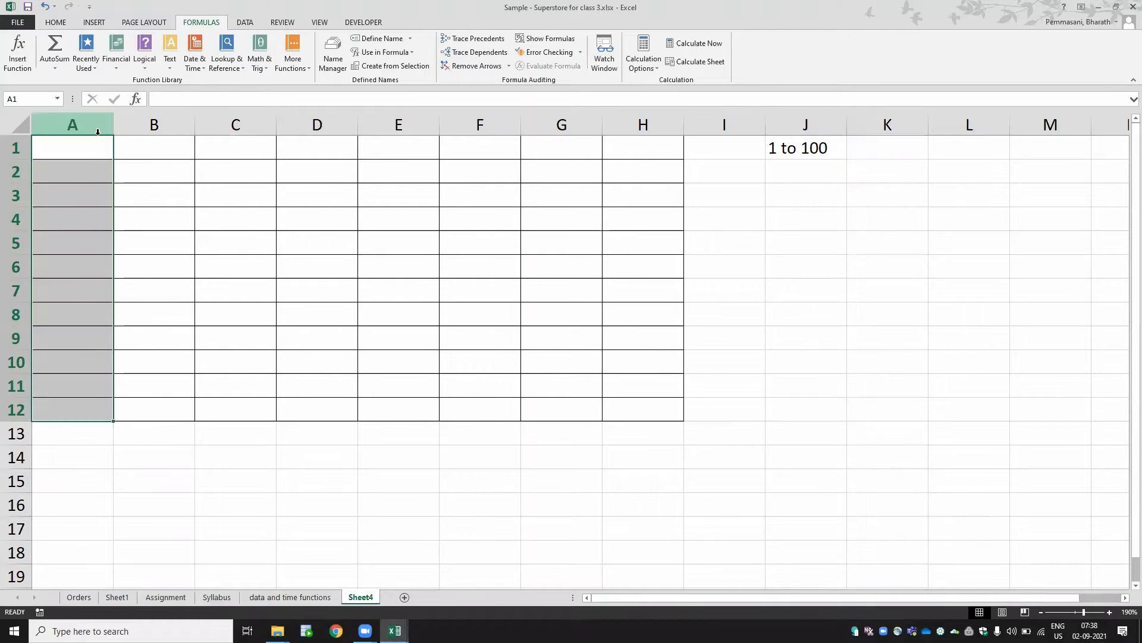
key(shift+Right)
key(shift+Right)
key(shift+Right)
key(shift+Right)
key(shift+Right)
key(shift+Right)
key(shift+Right)
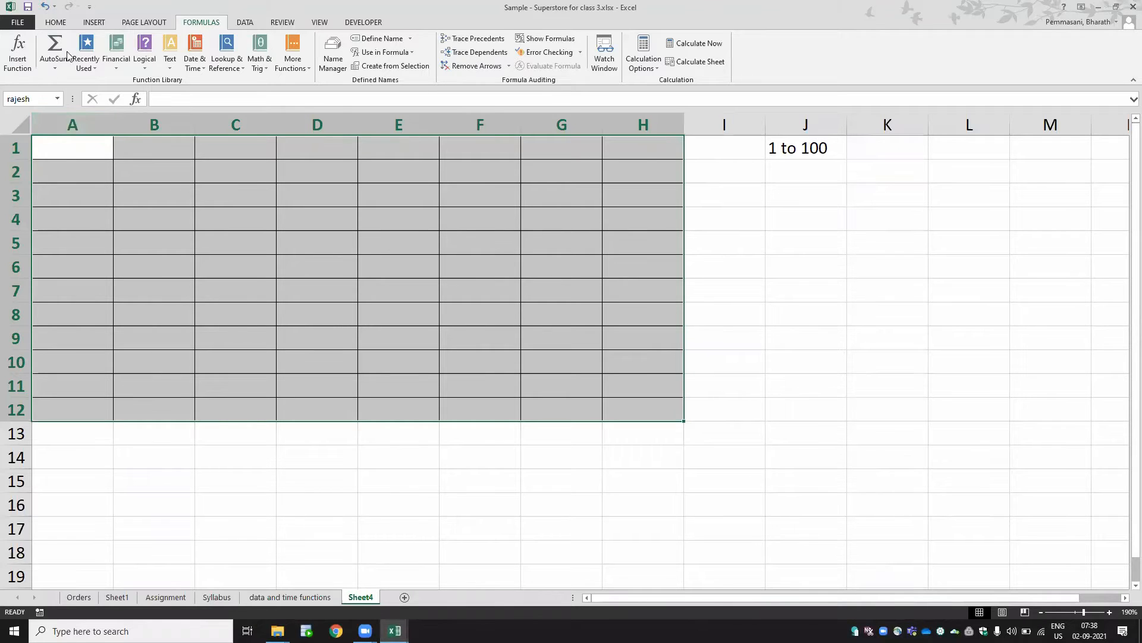
click(250, 21)
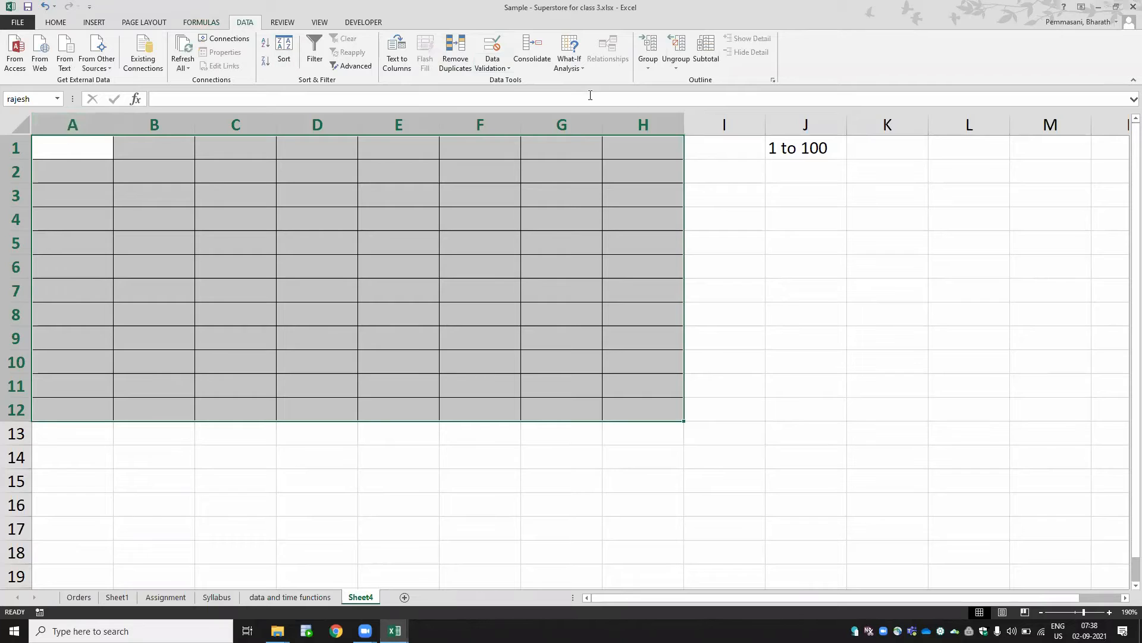
click(504, 66)
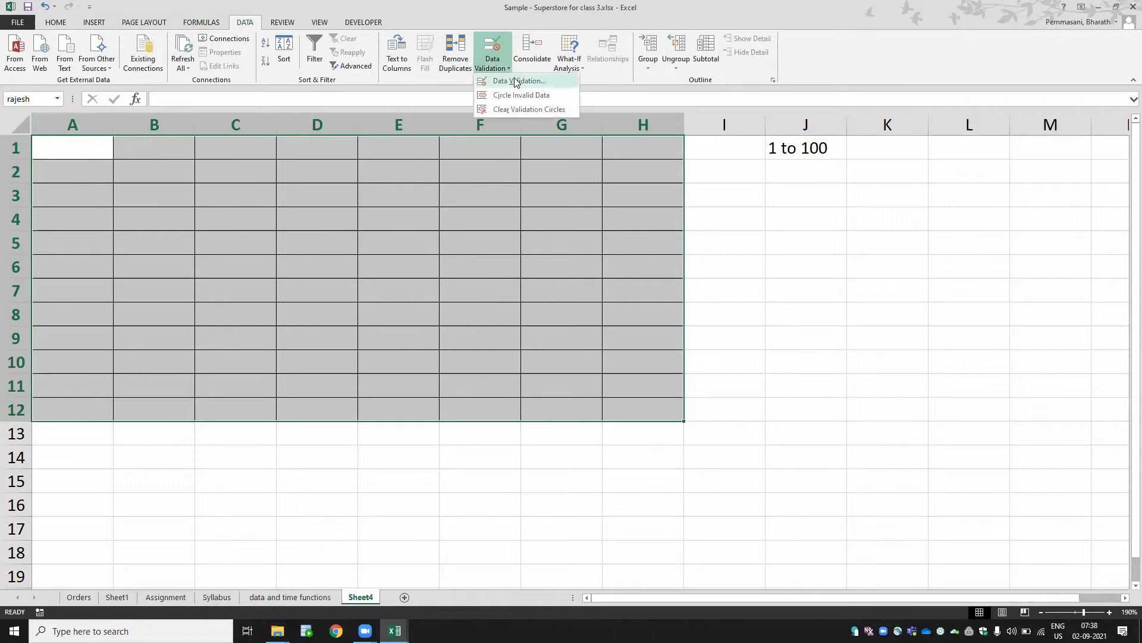
click(515, 82)
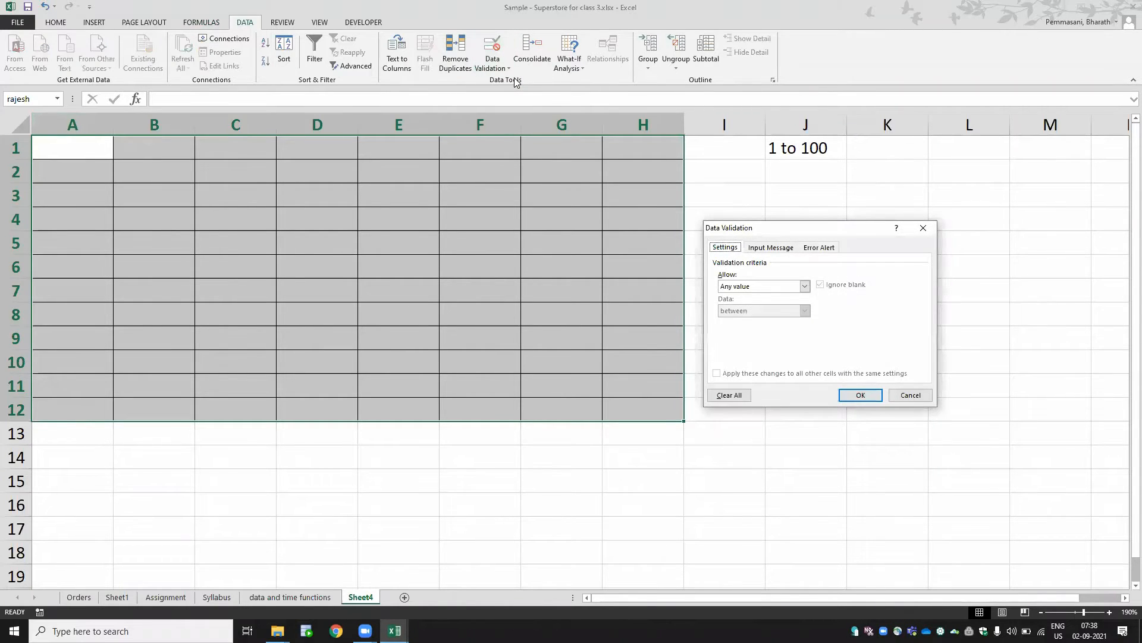
click(733, 287)
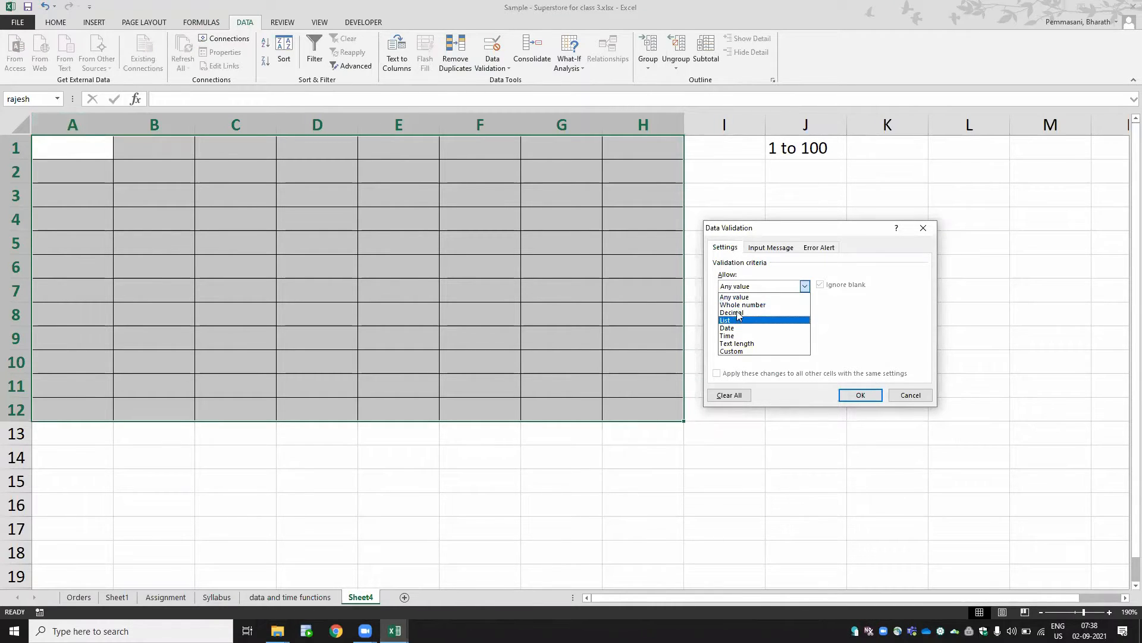
click(739, 305)
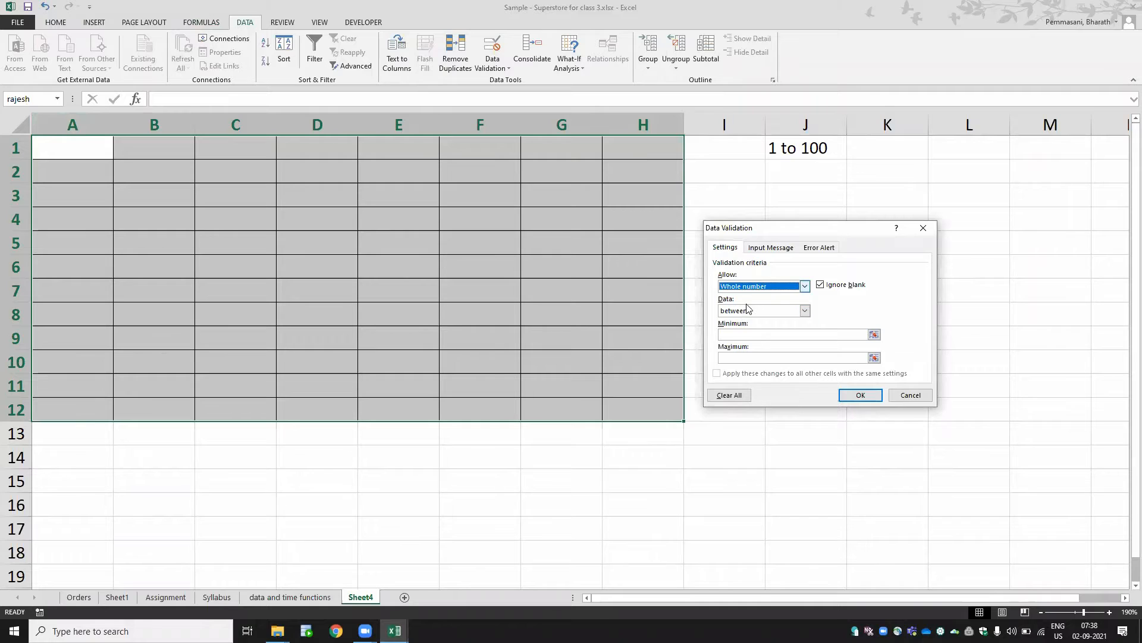
- Limit the validation to values between 1 and 100, review the other tabs, and apply it
click(744, 334)
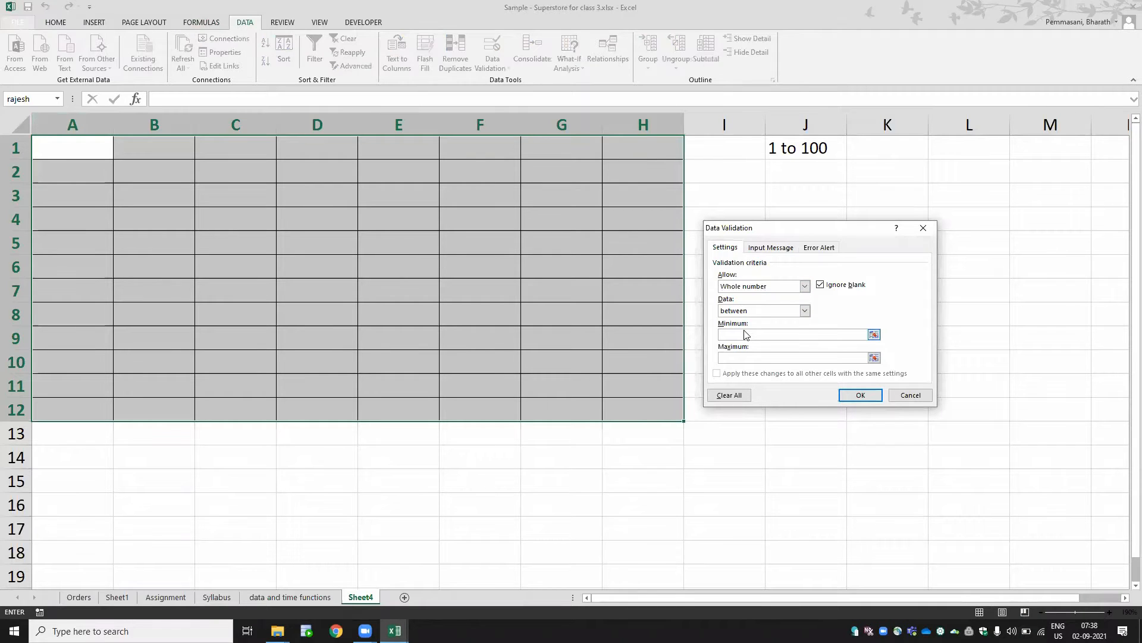
text(1)
click(744, 356)
text(100)
click(789, 309)
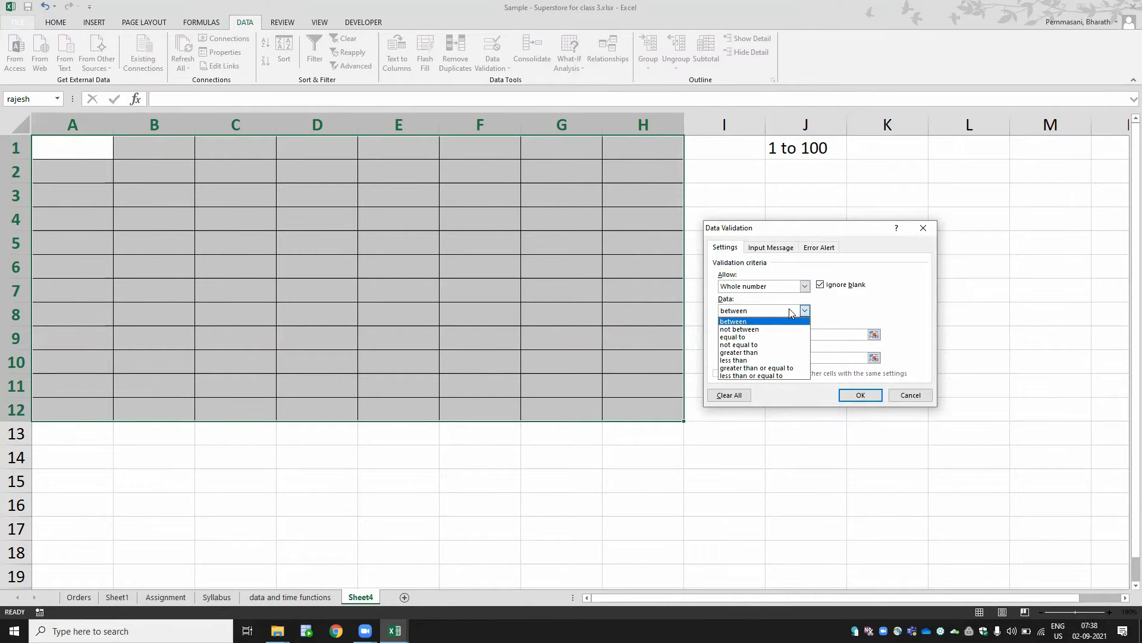
click(784, 322)
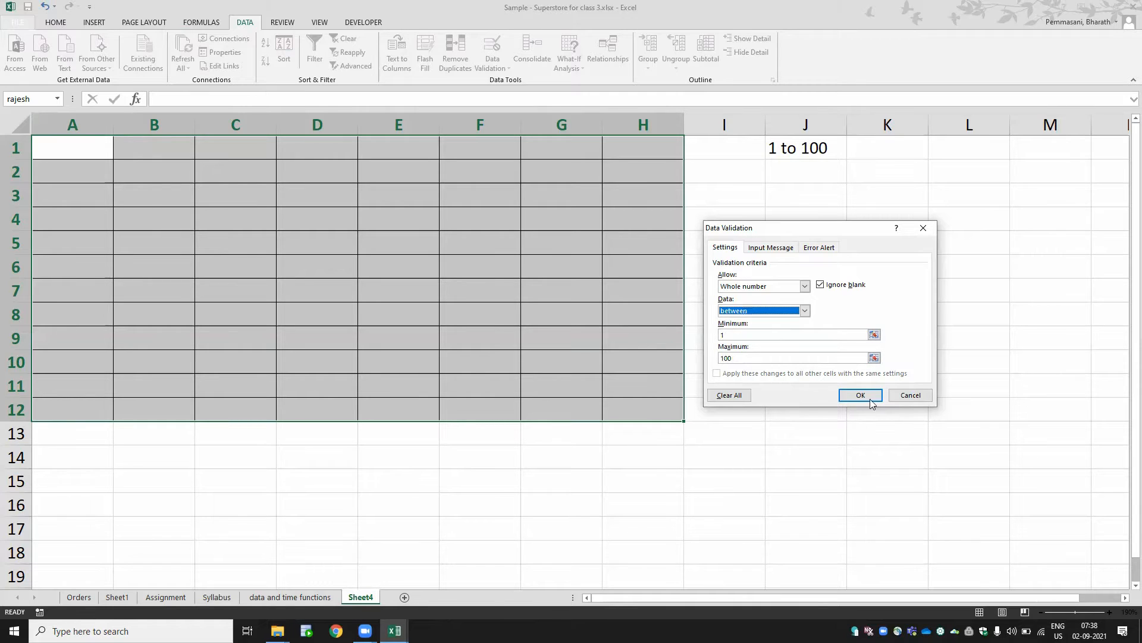
click(814, 249)
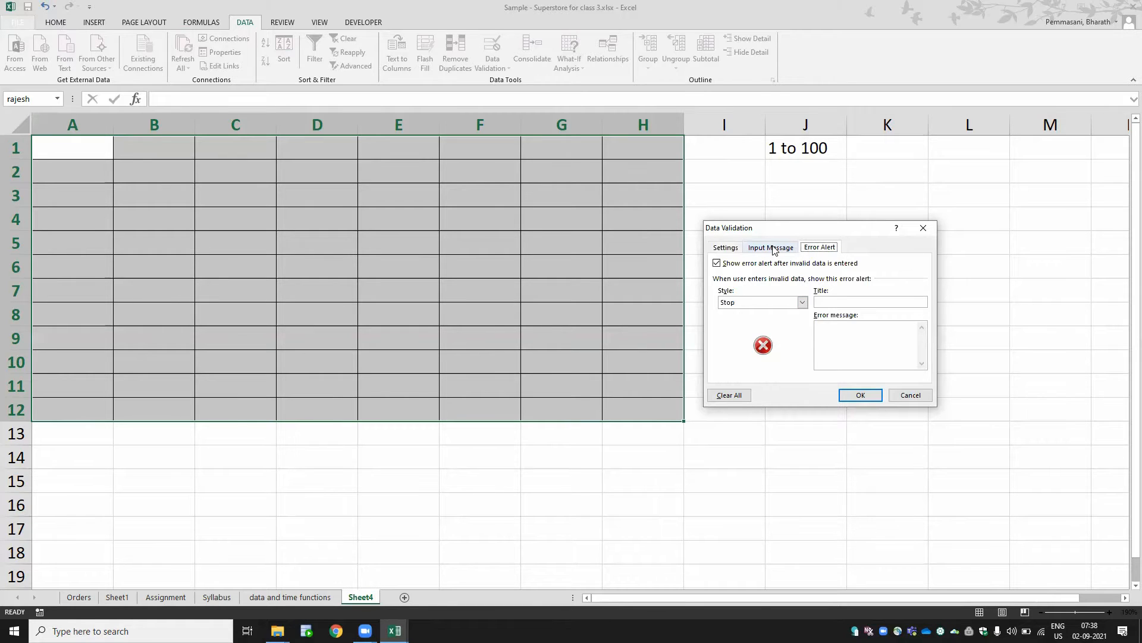
click(774, 249)
click(730, 251)
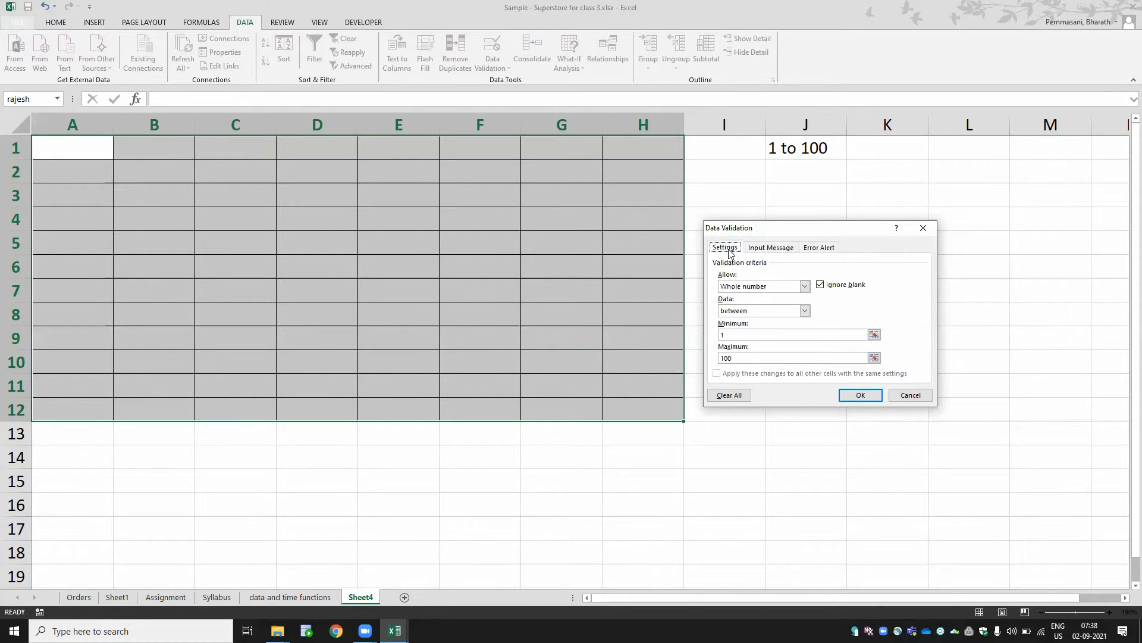
click(860, 396)
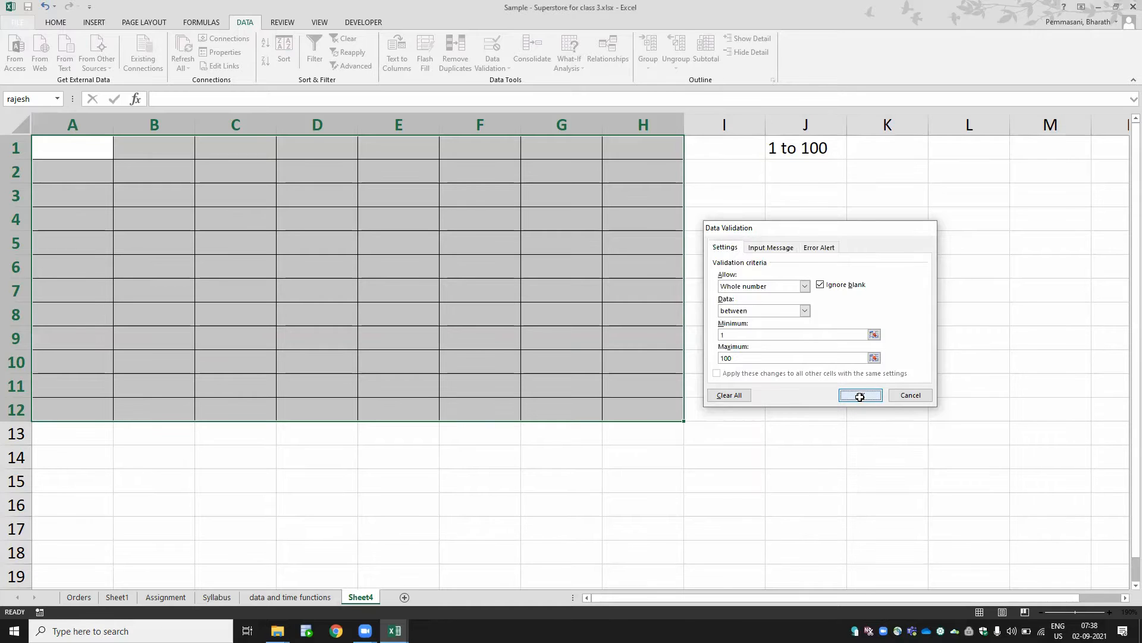
- Try to enter 101 in cell D4 and cancel the rejected entry
click(285, 229)
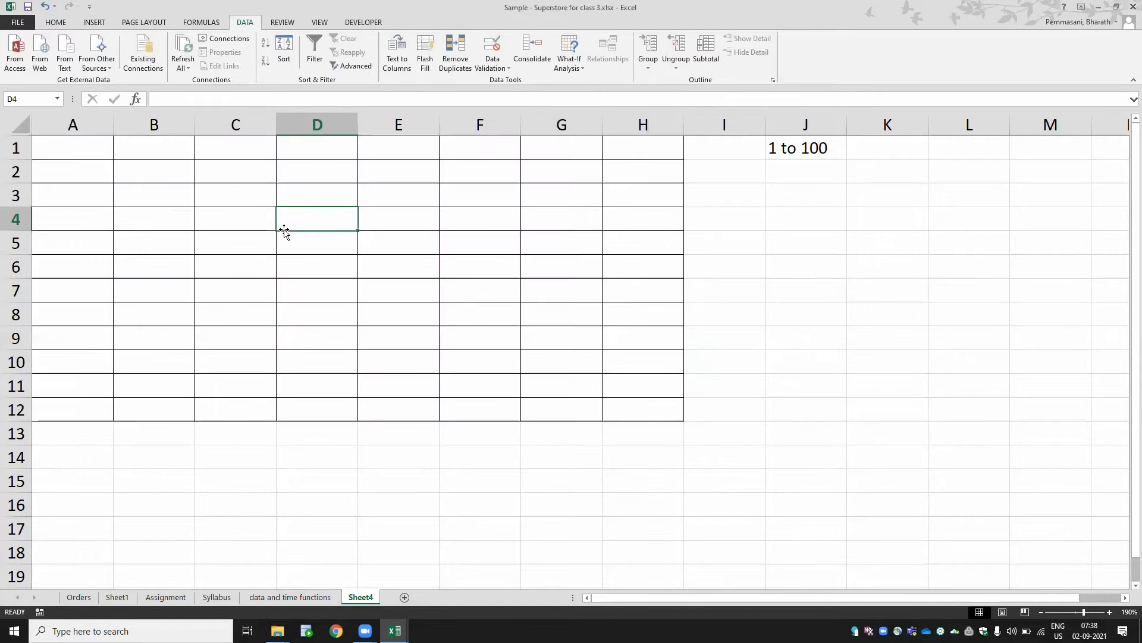
text(inter)
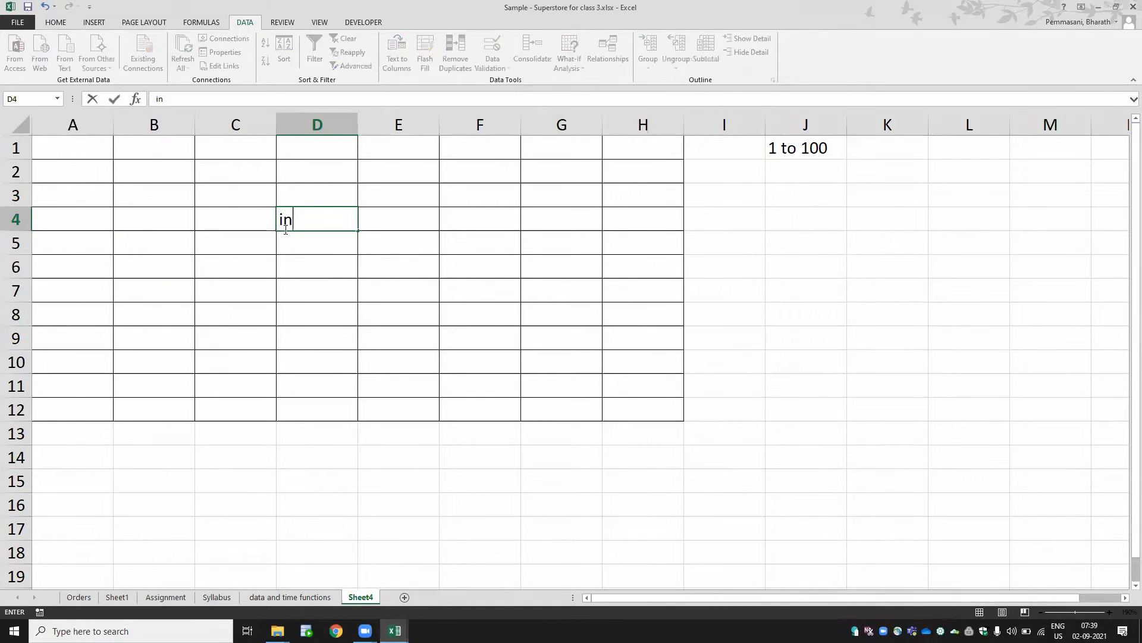
key(BackSpace)
key(BackSpace)
key(BackSpace)
key(BackSpace)
key(BackSpace)
text(101)
key(Return)
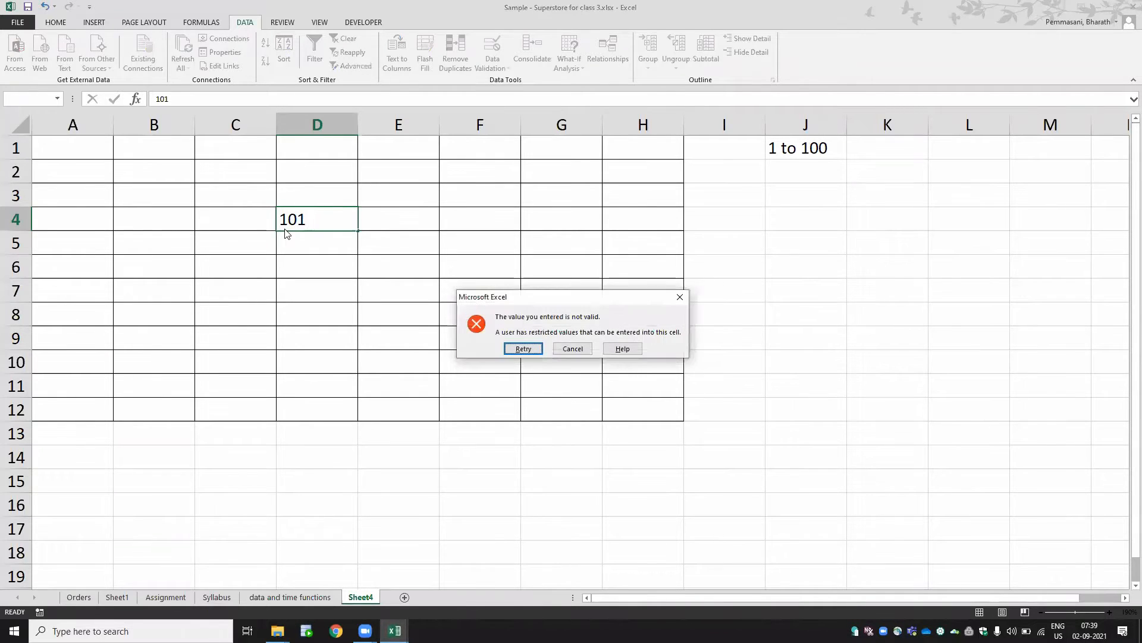
click(523, 348)
key(Escape)
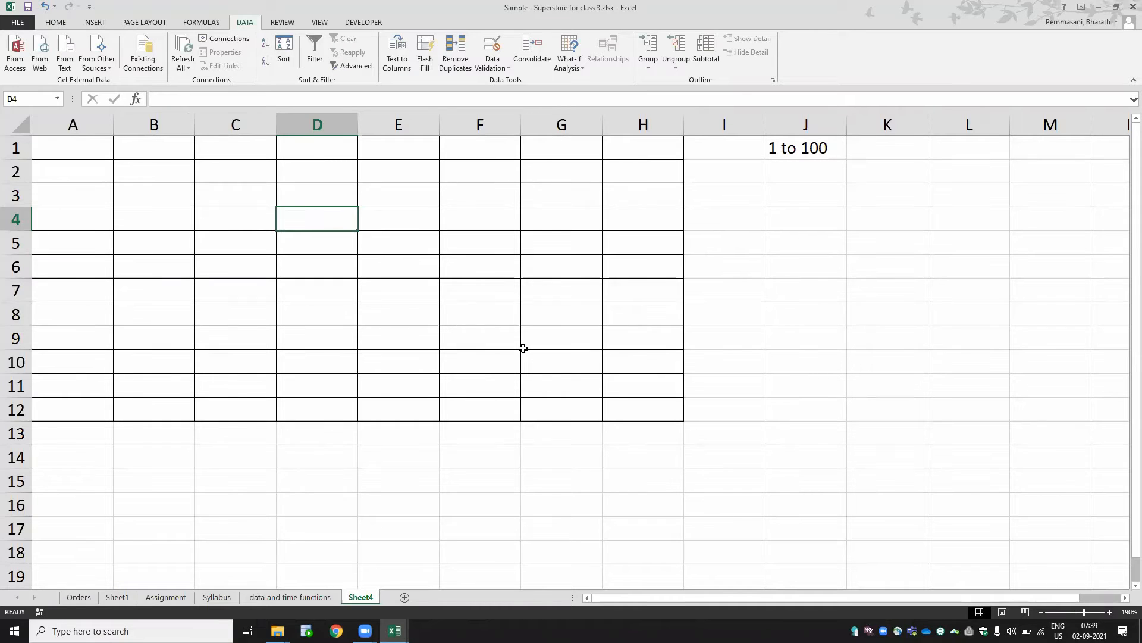
- Enter 78, 56 and 1 in cells D5 to D7
key(Return)
text(78)
key(Return)
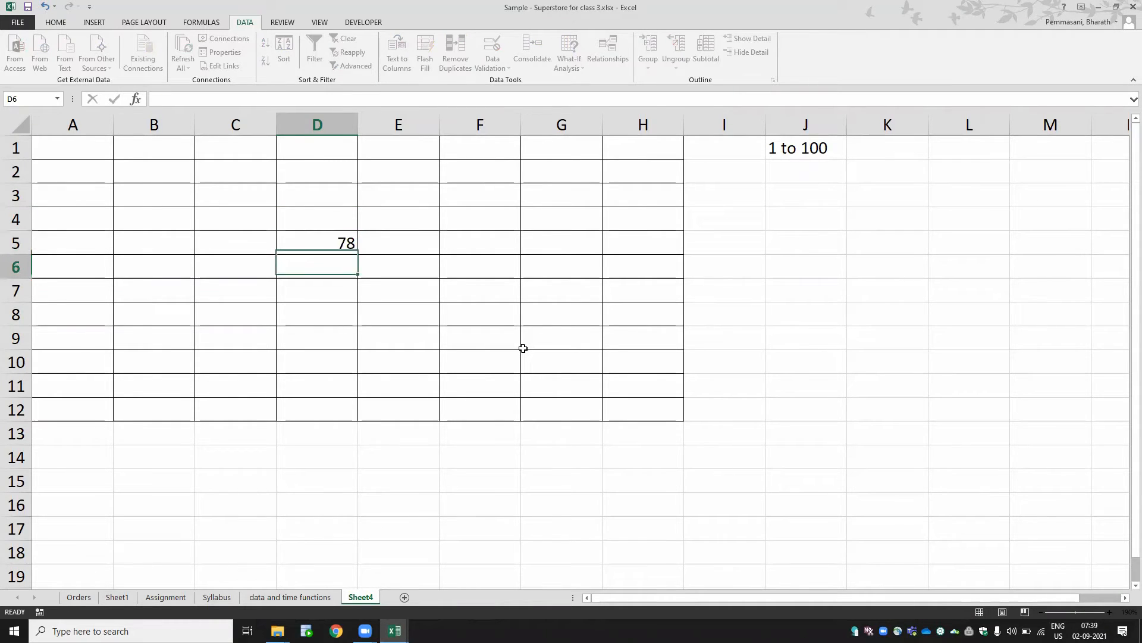
text(56)
key(Return)
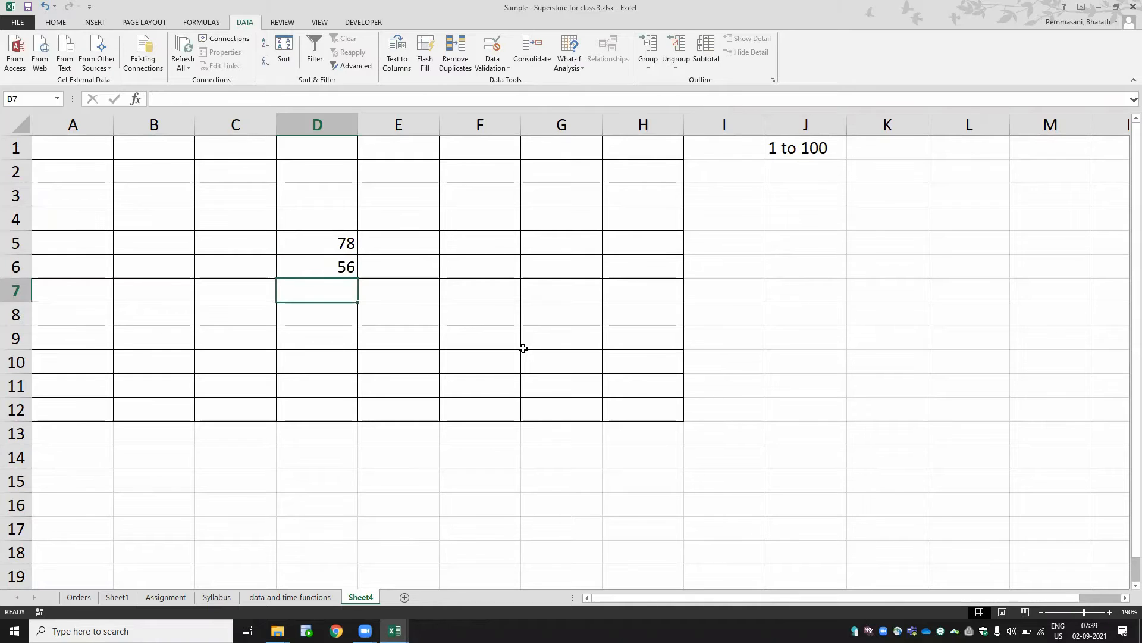
text(1)
key(Return)
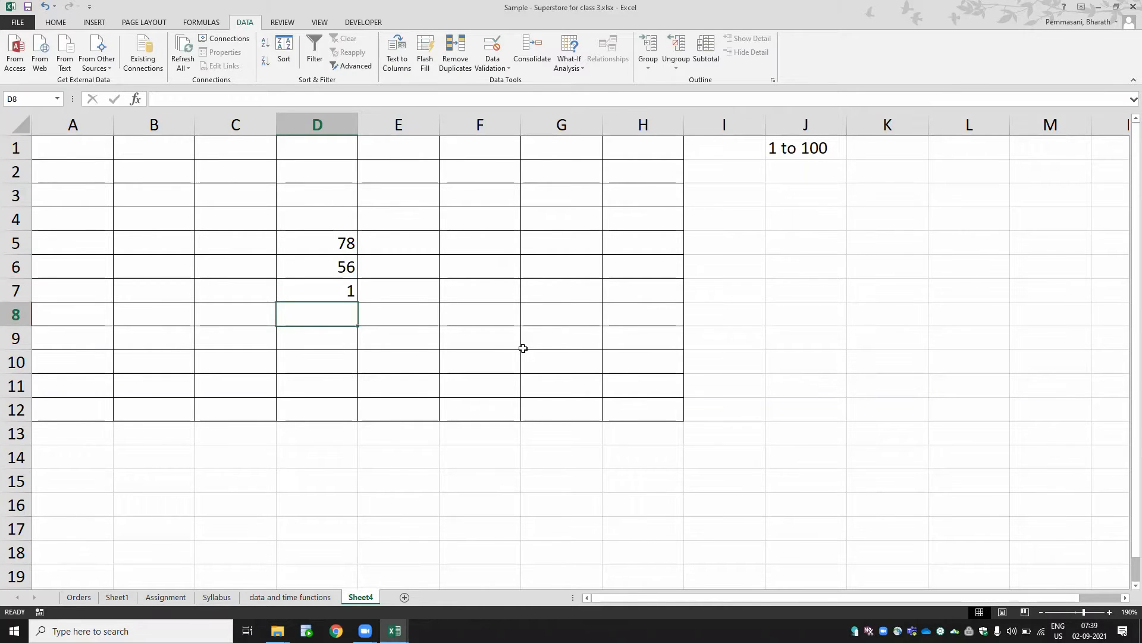
- Enter 2 in B8, 3 in B4 and 56 in D4
key(Left)
key(Left)
text(2)
key(Up)
key(Up)
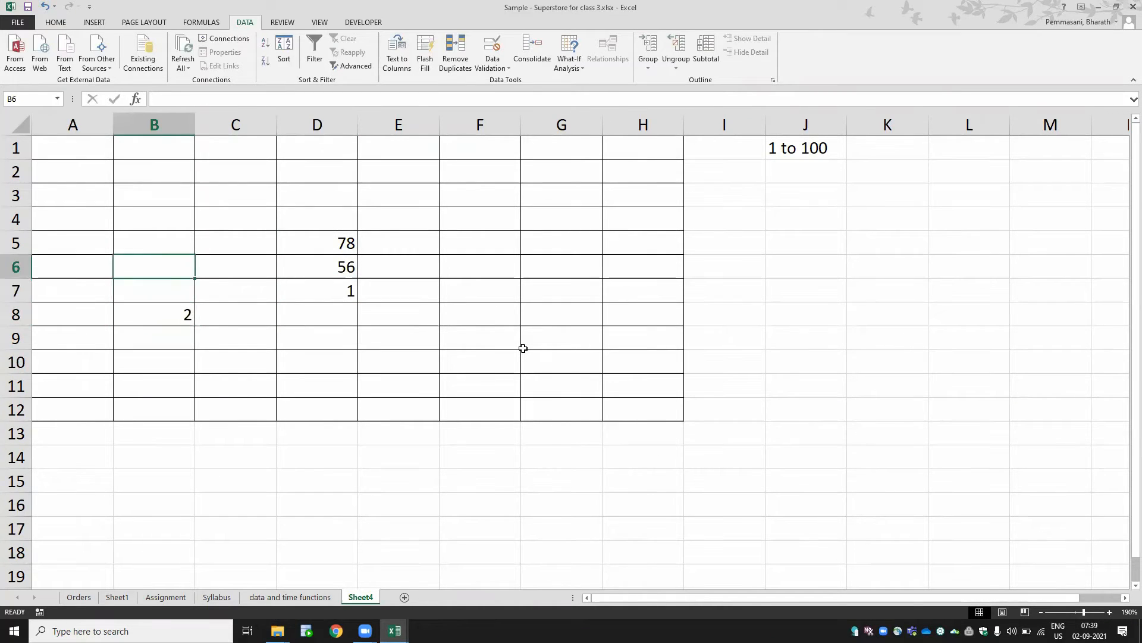
key(Up)
key(Up)
text(3)
key(Right)
key(Right)
text(56)
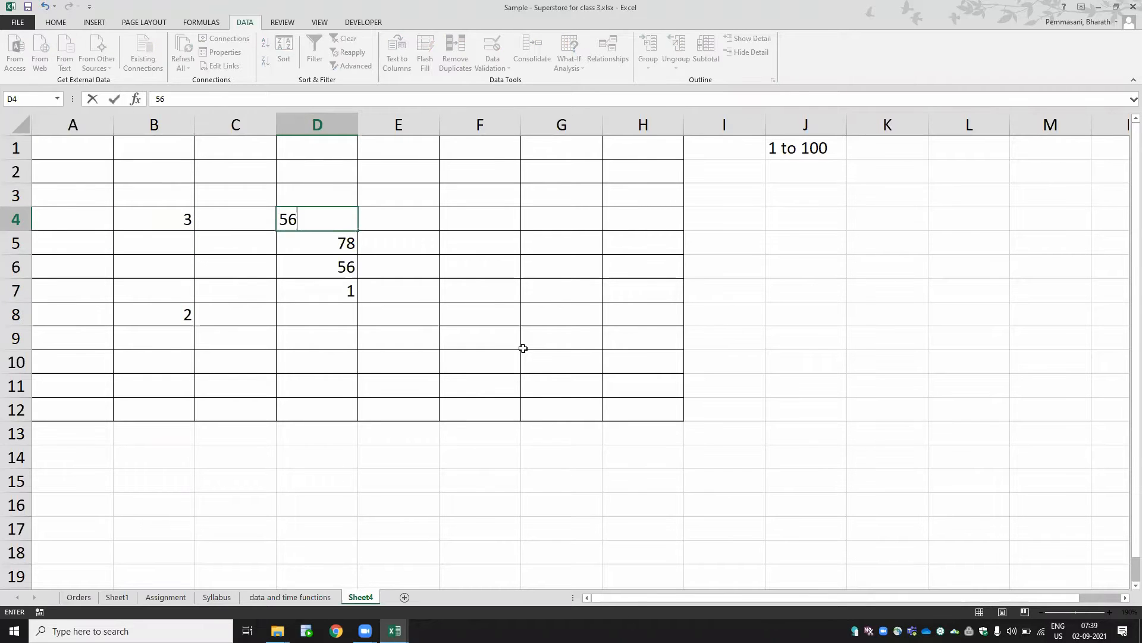
- Enter 78 in G4 and 98 in H4
key(Right)
key(Right)
key(Right)
text(78)
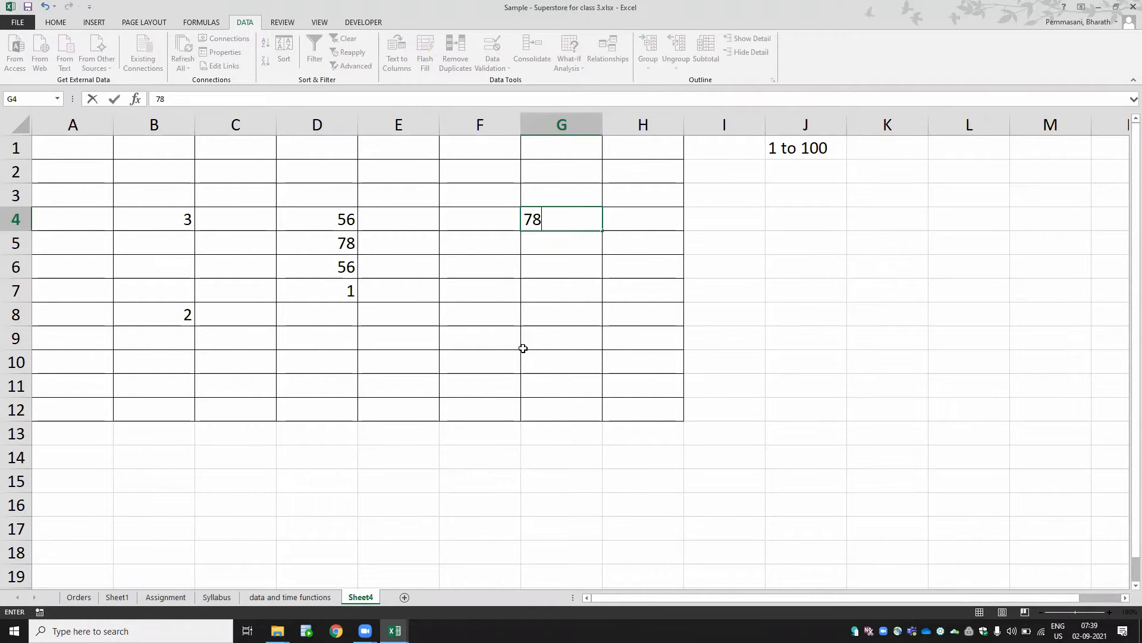
key(Right)
text(98)
key(Left)
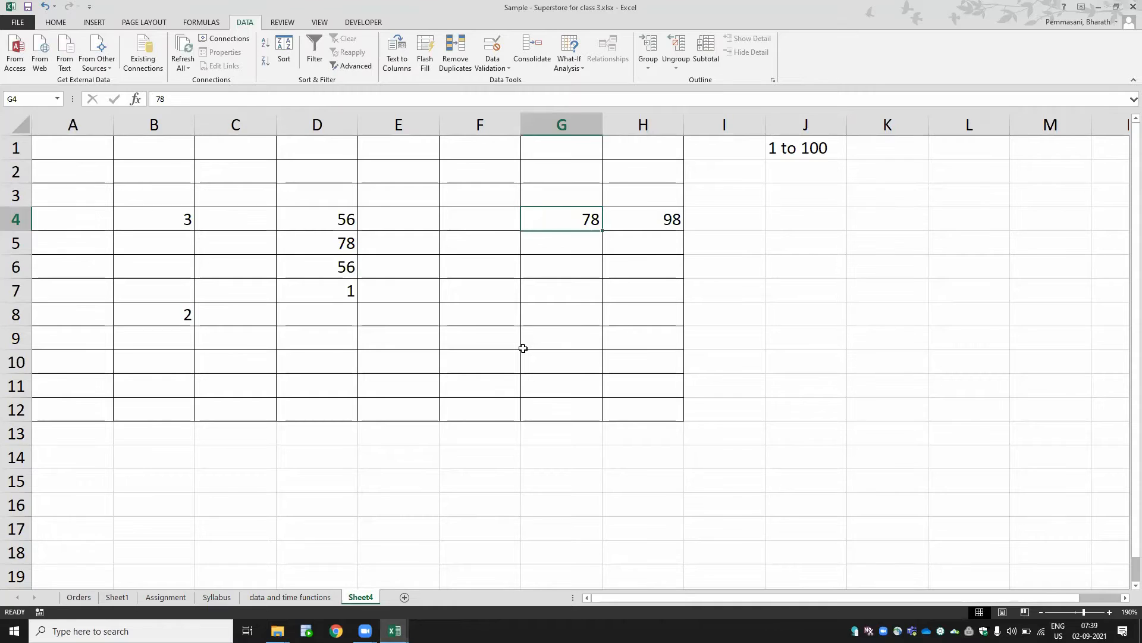
- Try to enter 102 and then 101 in cell G5 and cancel the rejected entry
key(Down)
text(102)
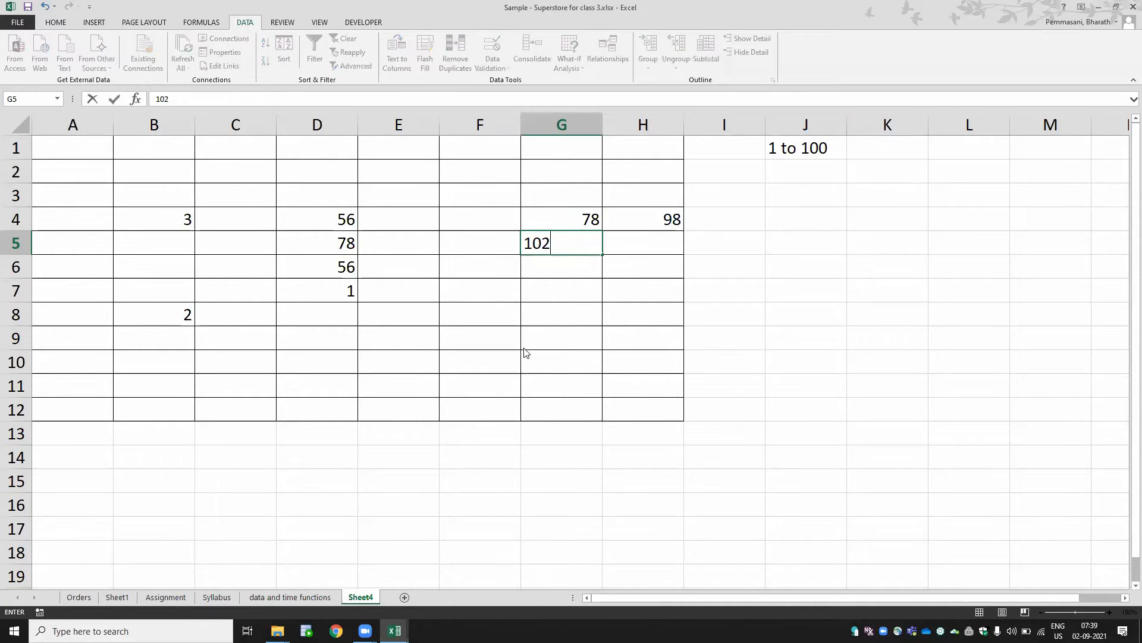
key(Return)
click(524, 349)
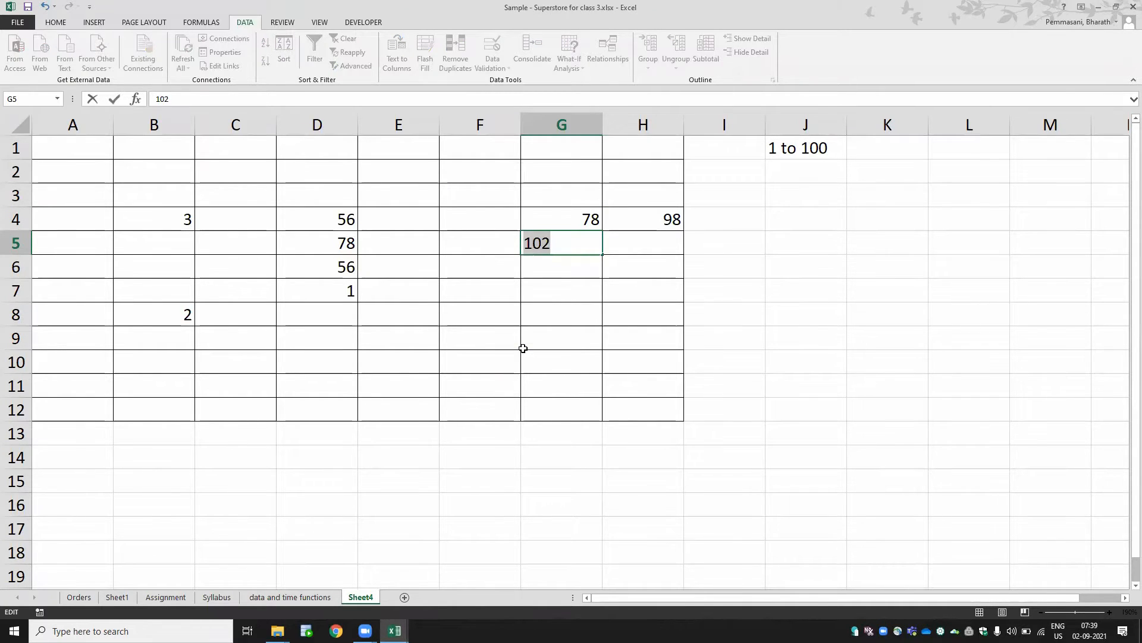
text(101)
key(Return)
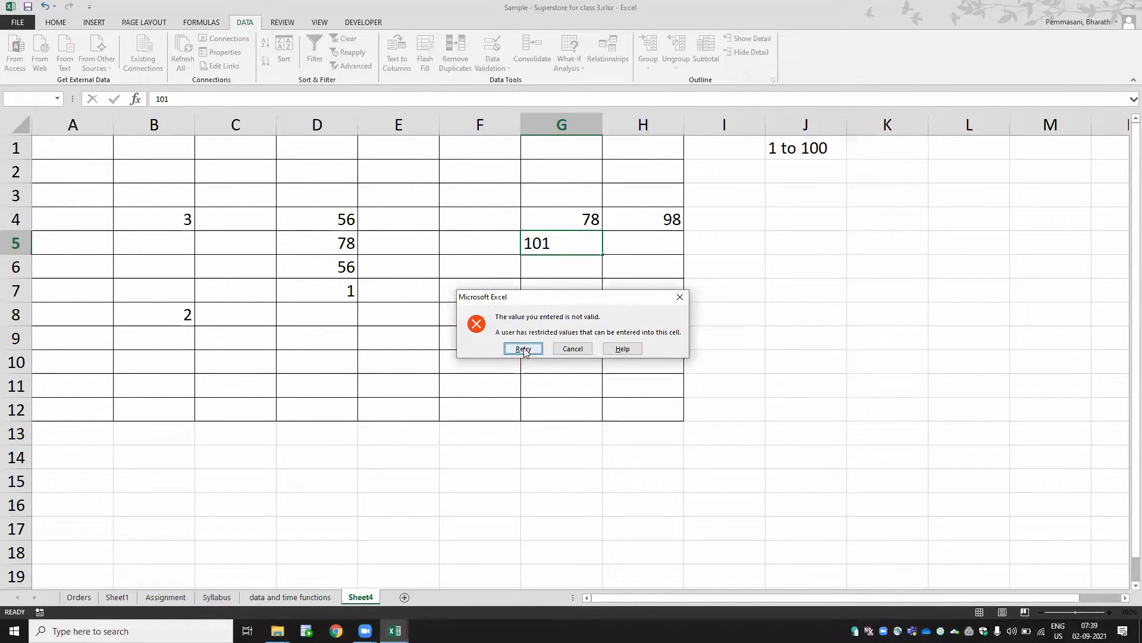
key(Escape)
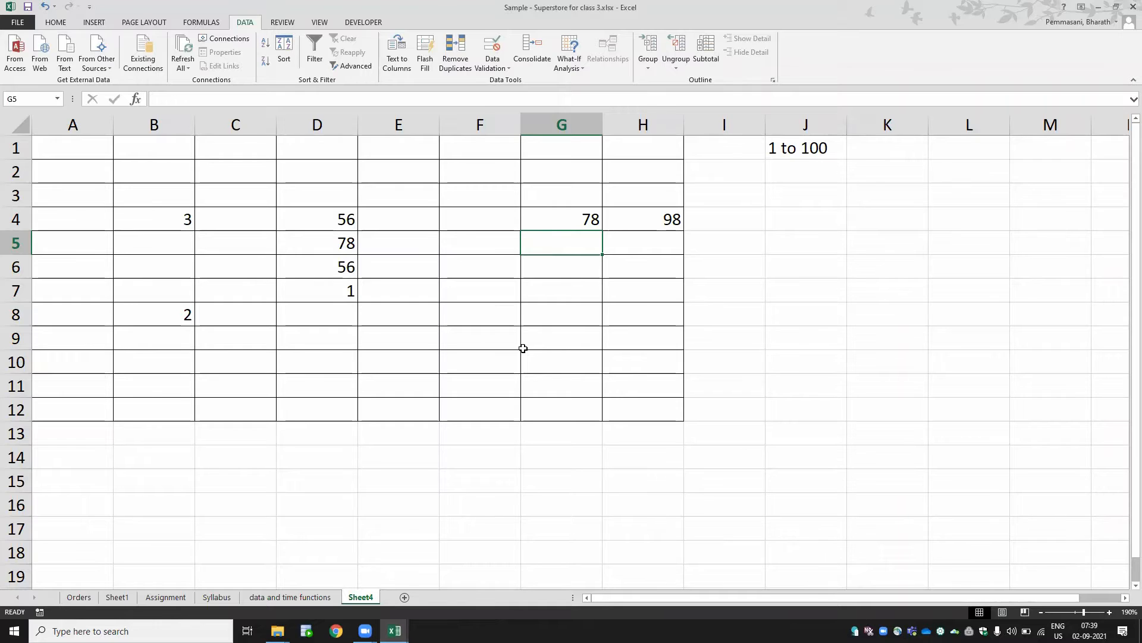
- Enter 34 in cell F5
key(Left)
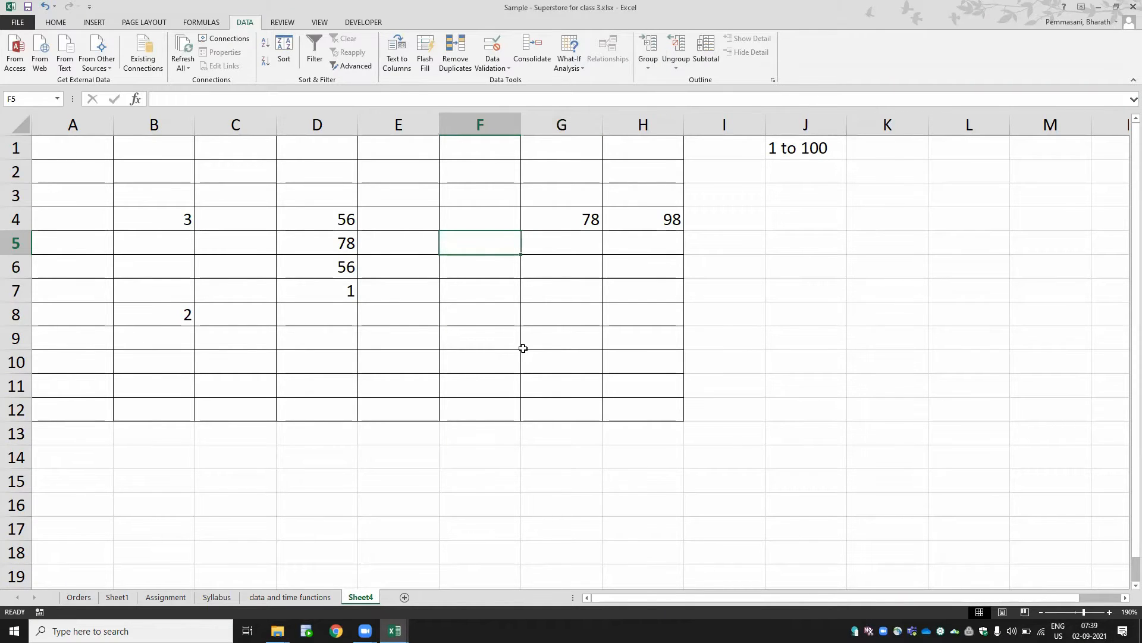
text(34)
key(Return)
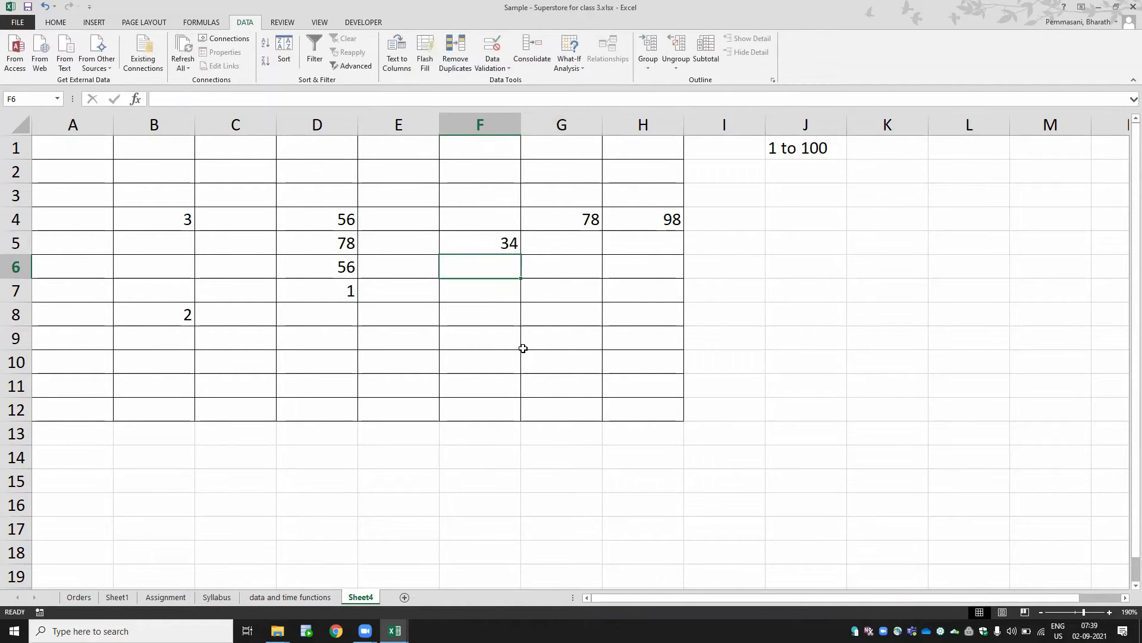
- Select the named range A1:H12 and clear all its contents
key(Up)
key(Up)
key(Up)
key(Up)
key(Up)
key(Left)
key(Left)
key(Left)
key(Left)
key(Left)
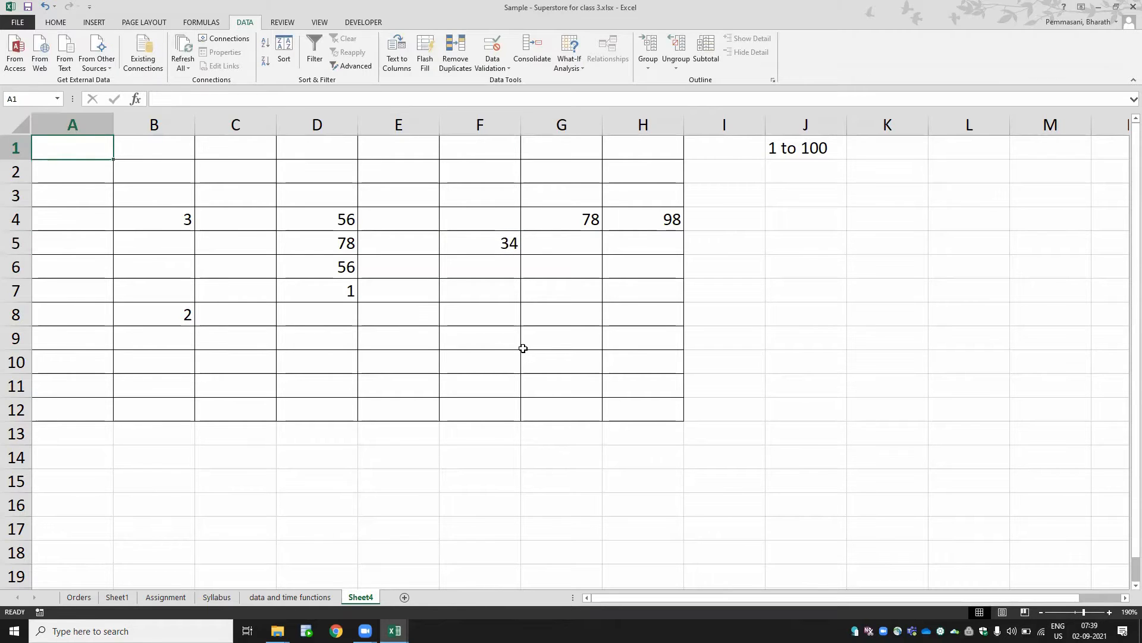
key(shift+Down)
key(shift+Down)
key(shift+Down)
key(shift+Down)
key(shift+Down)
key(shift+Down)
key(shift+Down)
key(shift+Down)
key(shift+Down)
key(shift+Down)
key(shift+Down)
key(shift+Right)
key(shift+Right)
key(shift+Right)
key(shift+Right)
key(shift+Right)
key(shift+Right)
key(shift+Right)
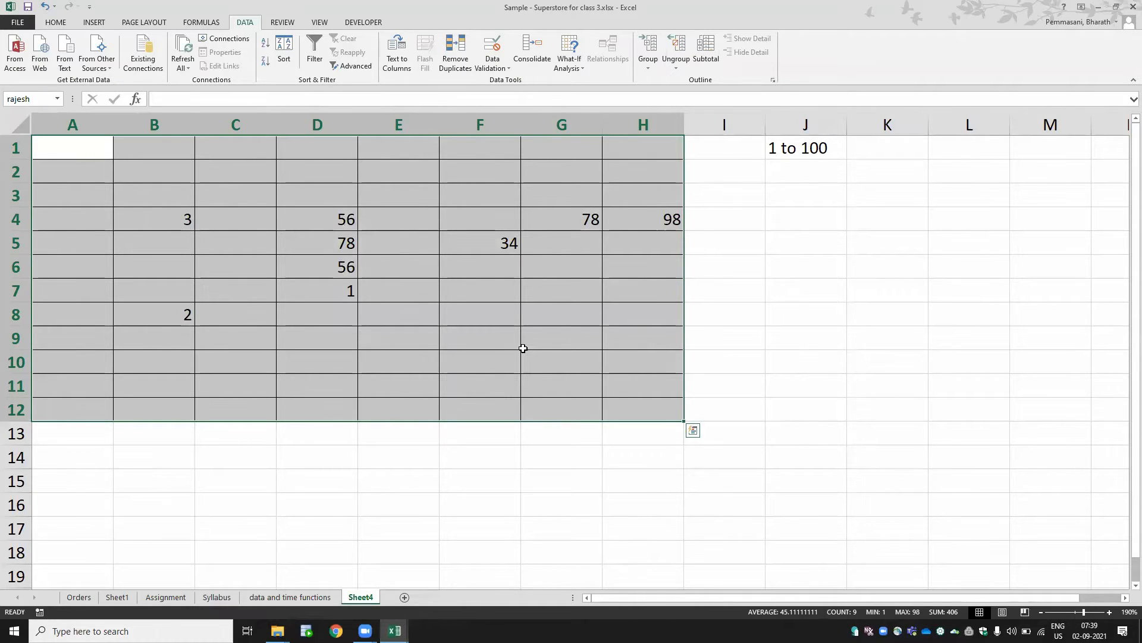
key(Delete)
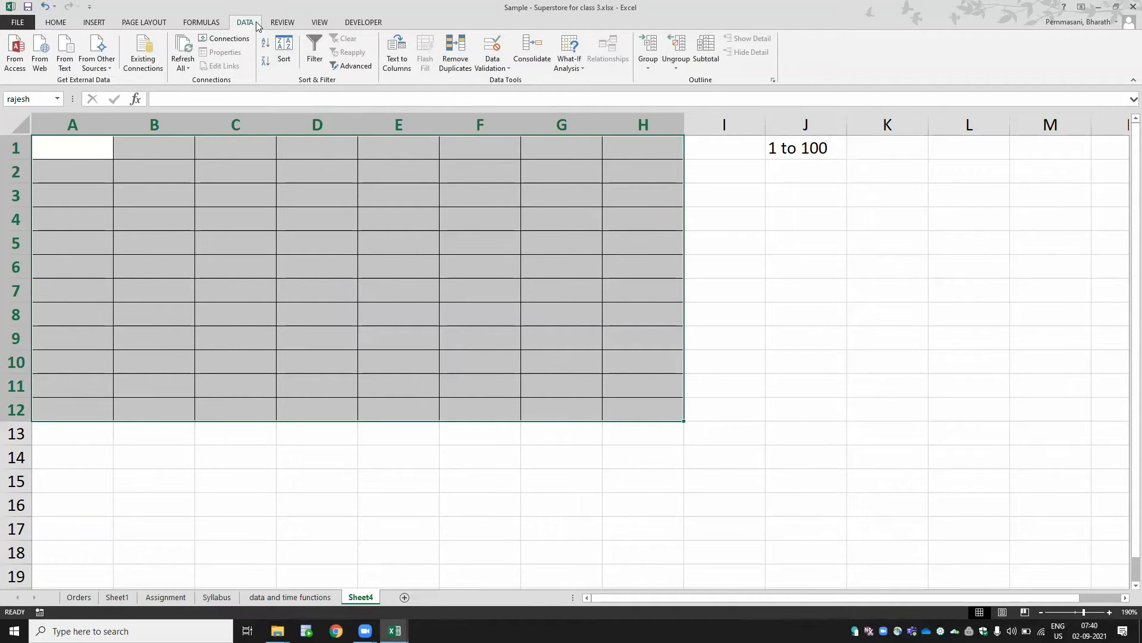
- Open Data Validation for the selected range and review its settings and error alert options
click(494, 69)
click(499, 85)
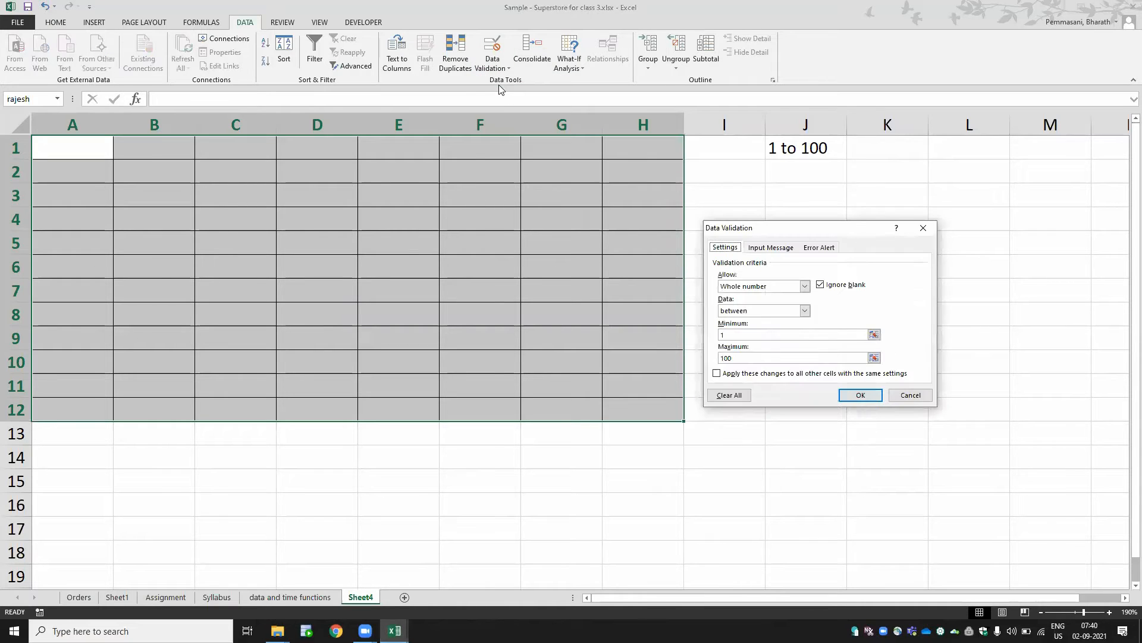
click(752, 288)
click(754, 307)
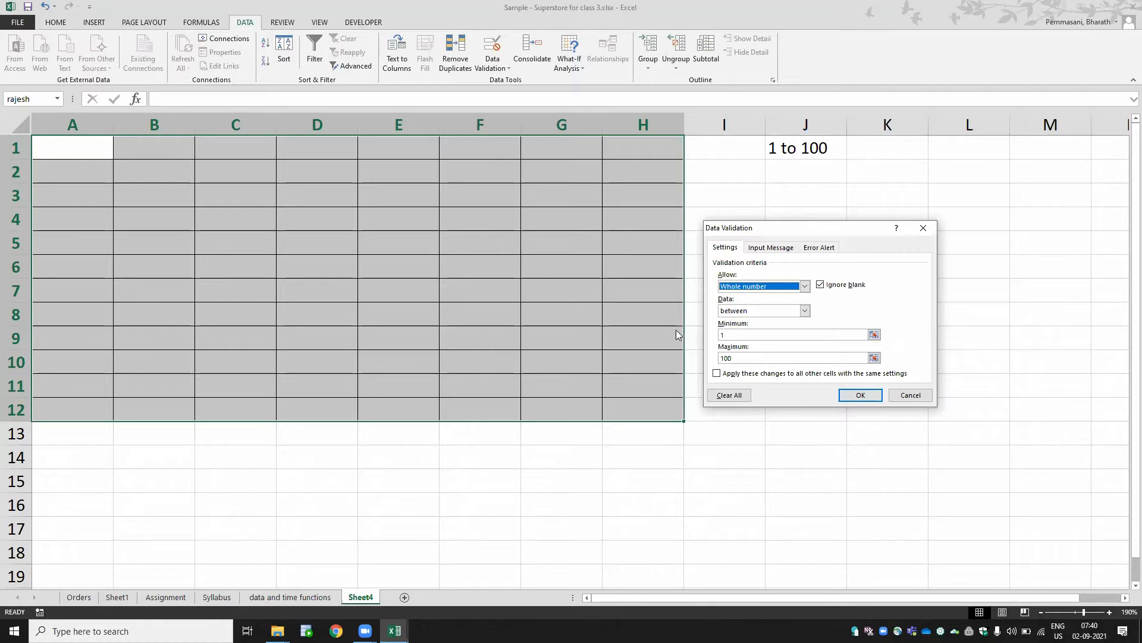
click(763, 334)
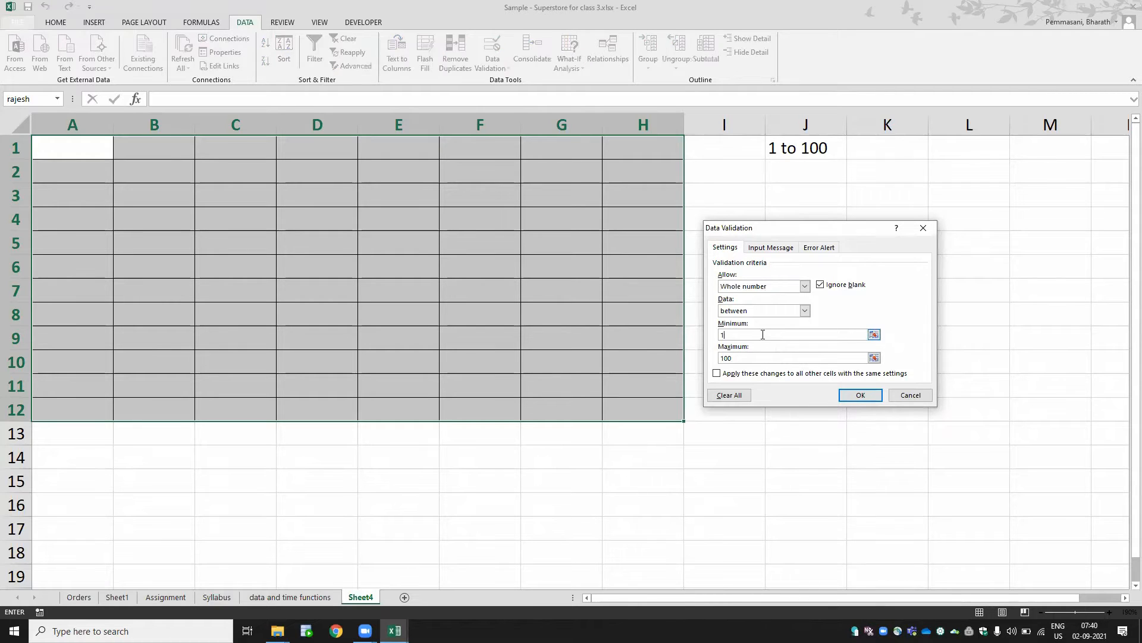
click(761, 358)
click(732, 334)
click(744, 356)
click(818, 249)
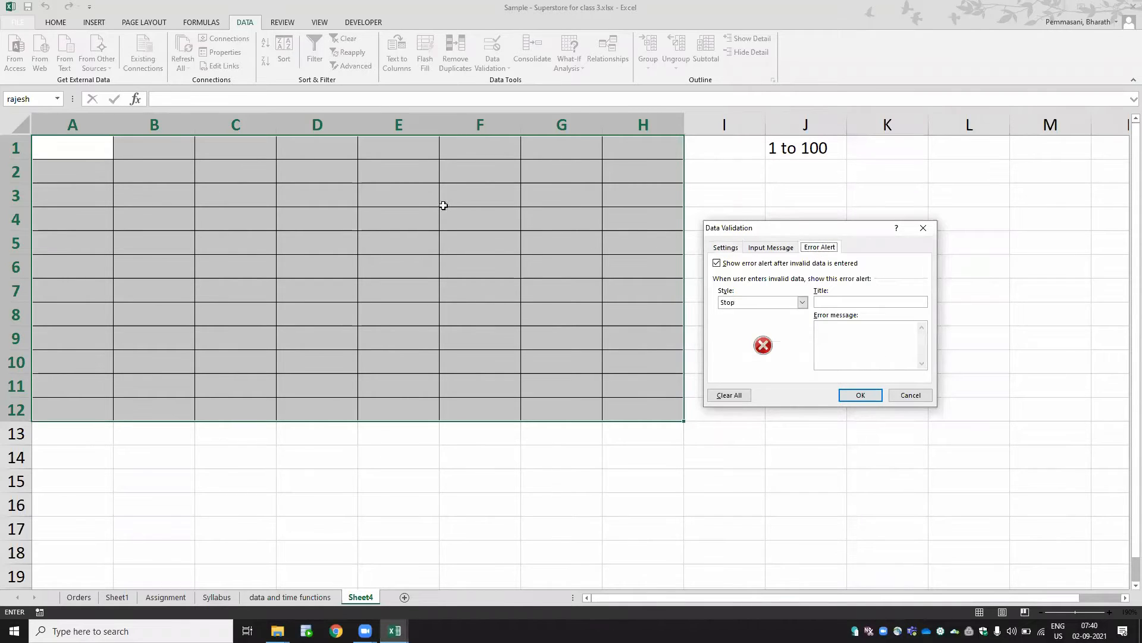
click(741, 251)
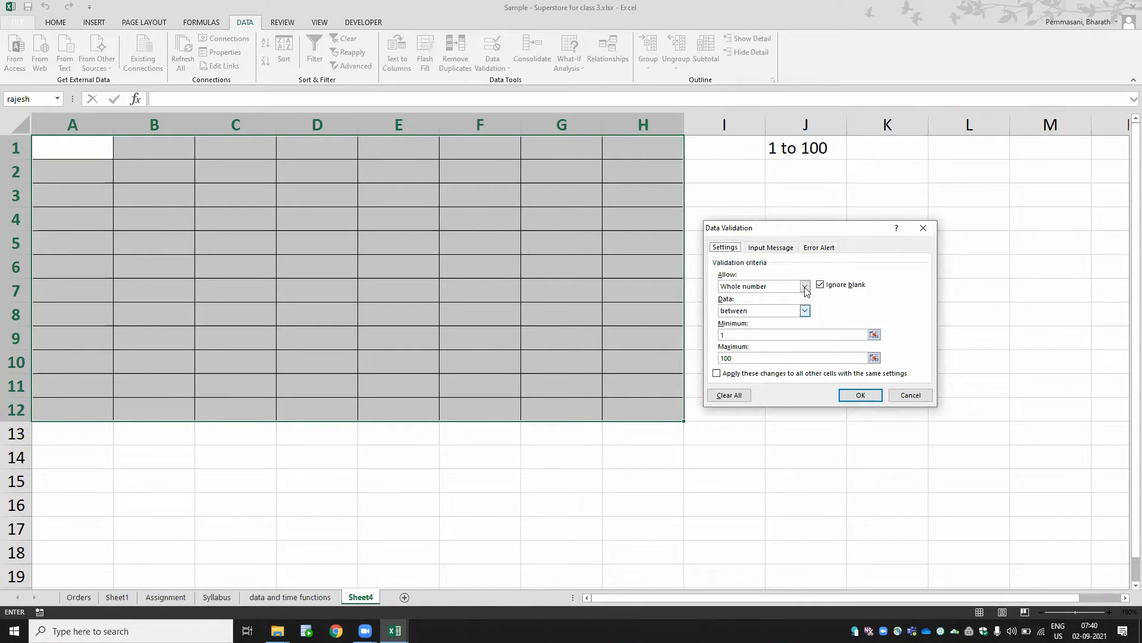
click(820, 249)
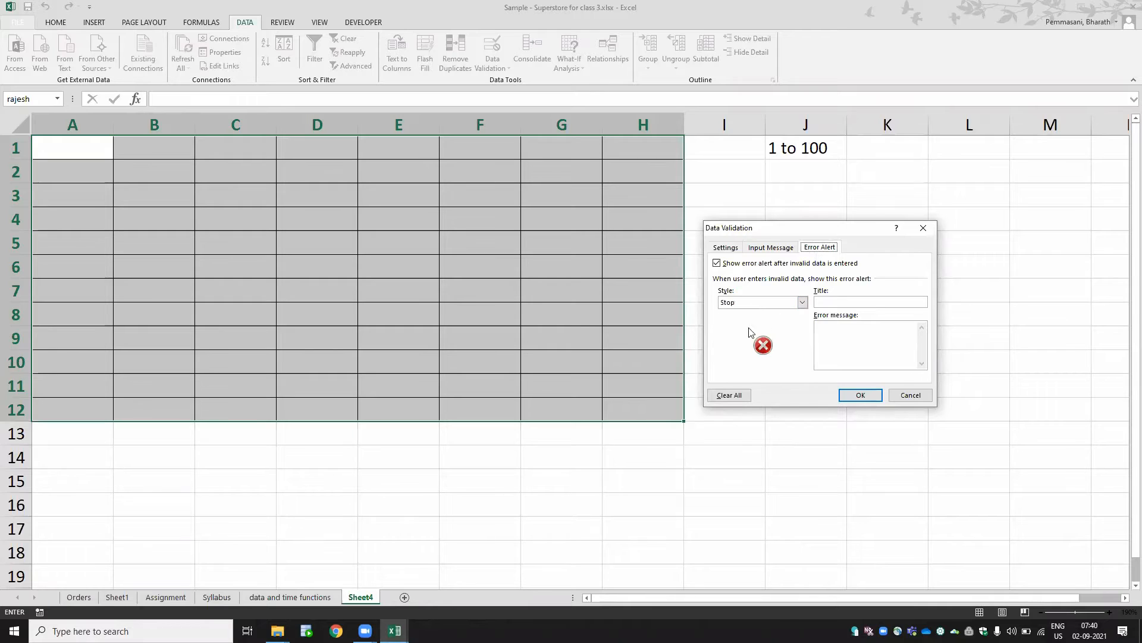
click(731, 249)
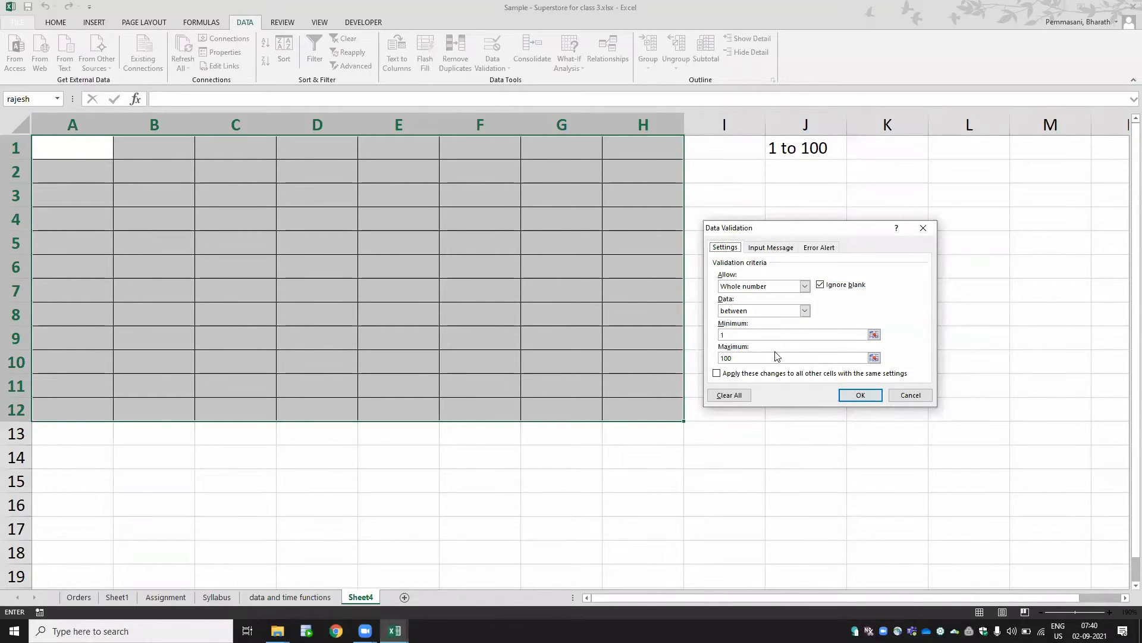
- Add the input message "enter 1 to 100 only" to the range's data validation
click(780, 248)
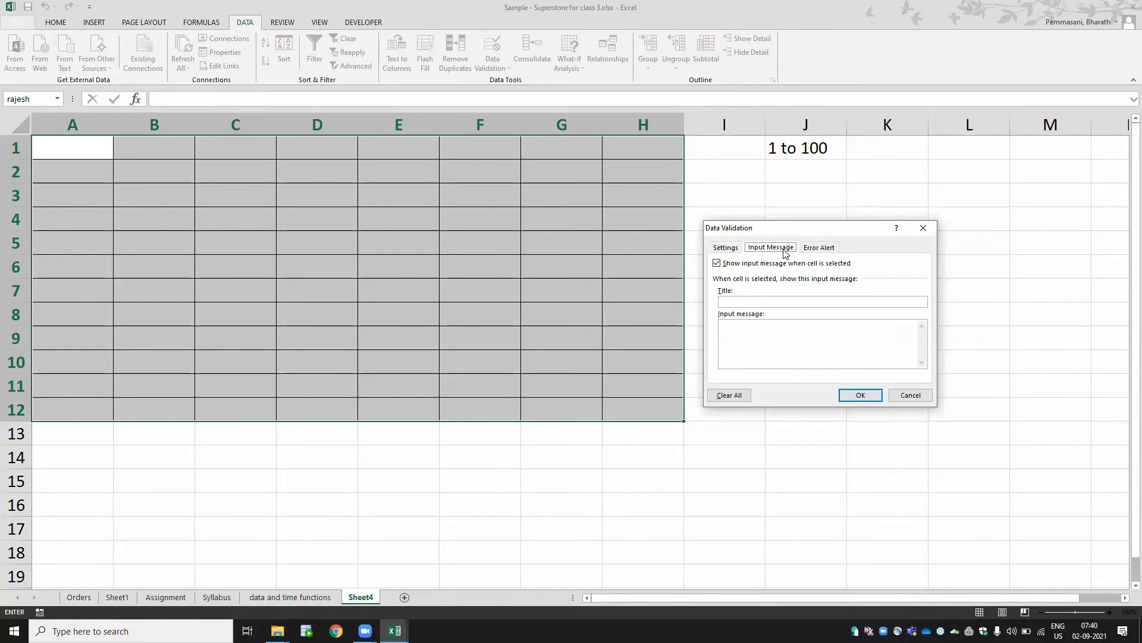
click(765, 325)
text(enter 1 to 100)
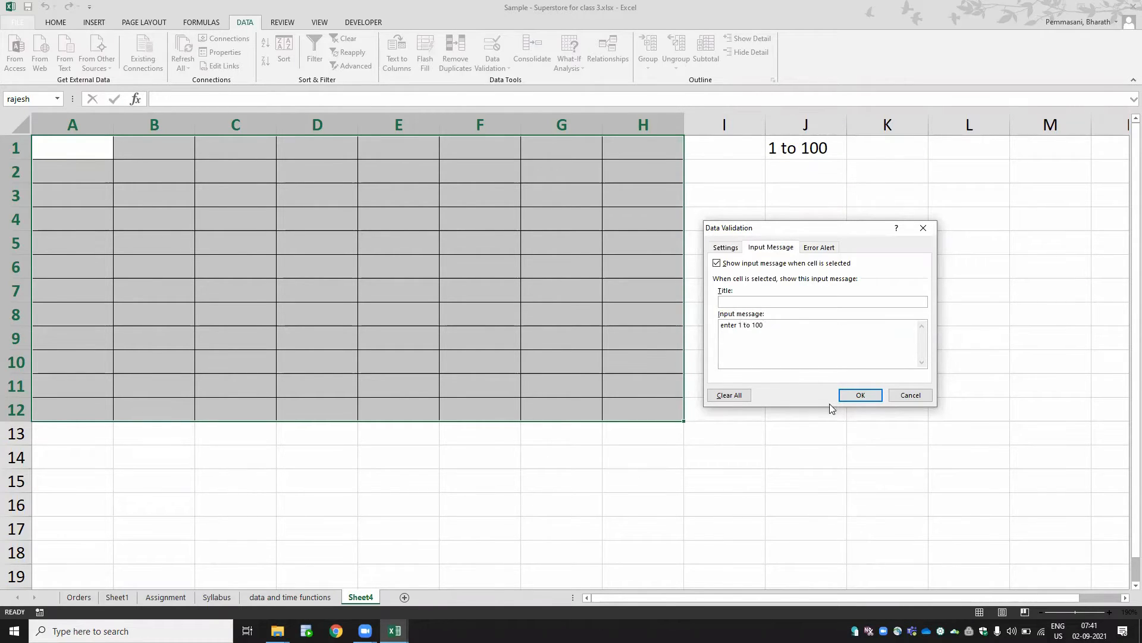
text( only)
click(852, 397)
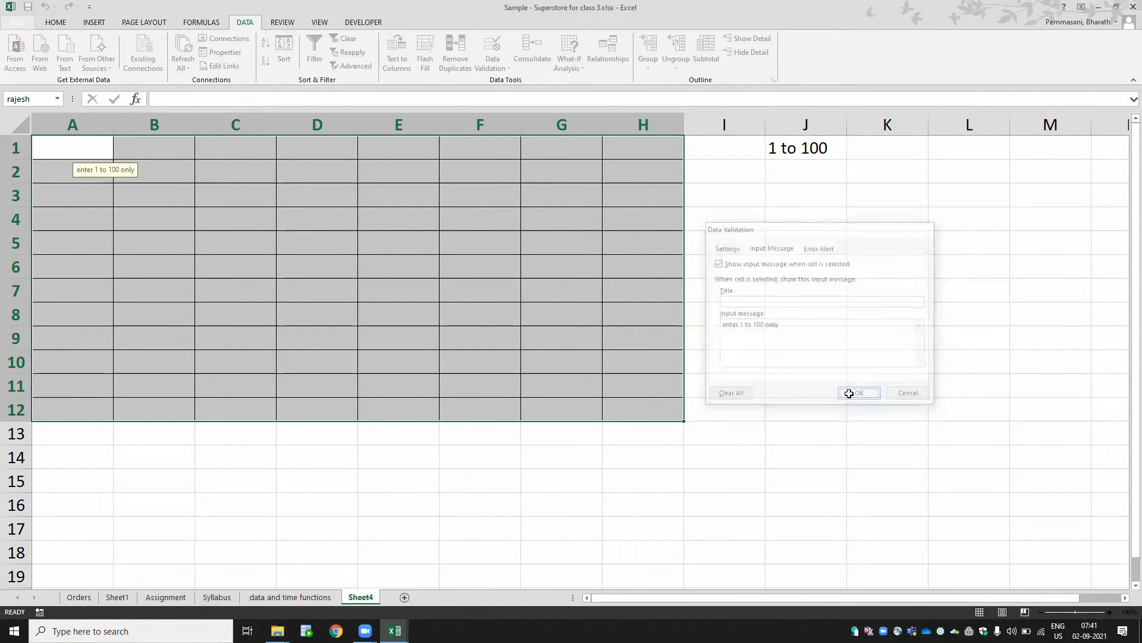
- Enter 1 in cell E4 and 98 in cell E5
click(399, 220)
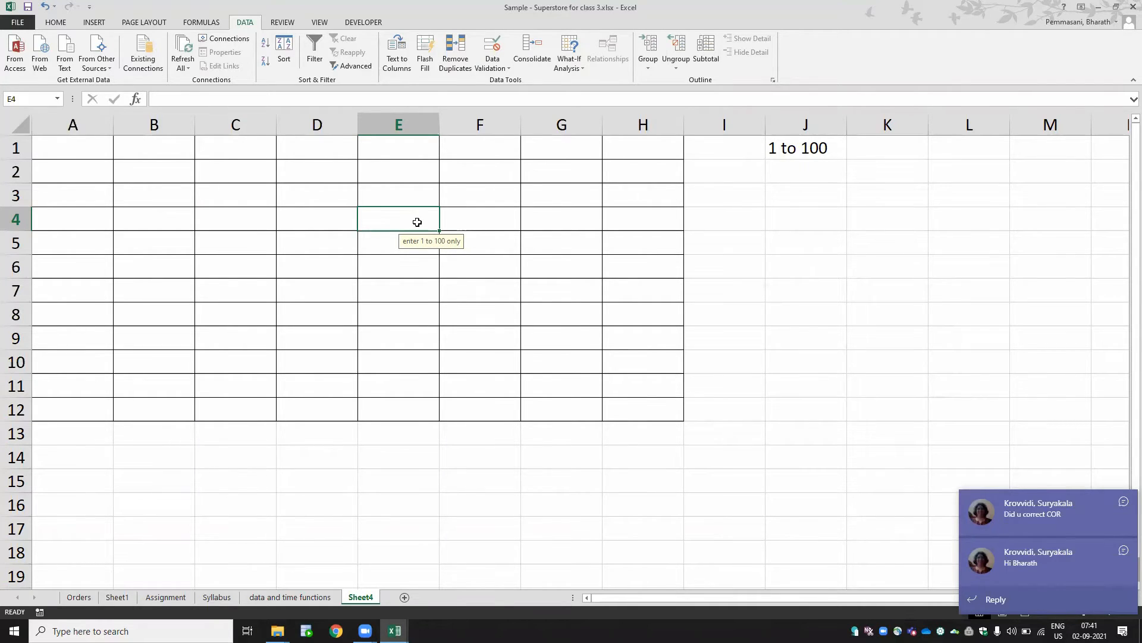
text(1)
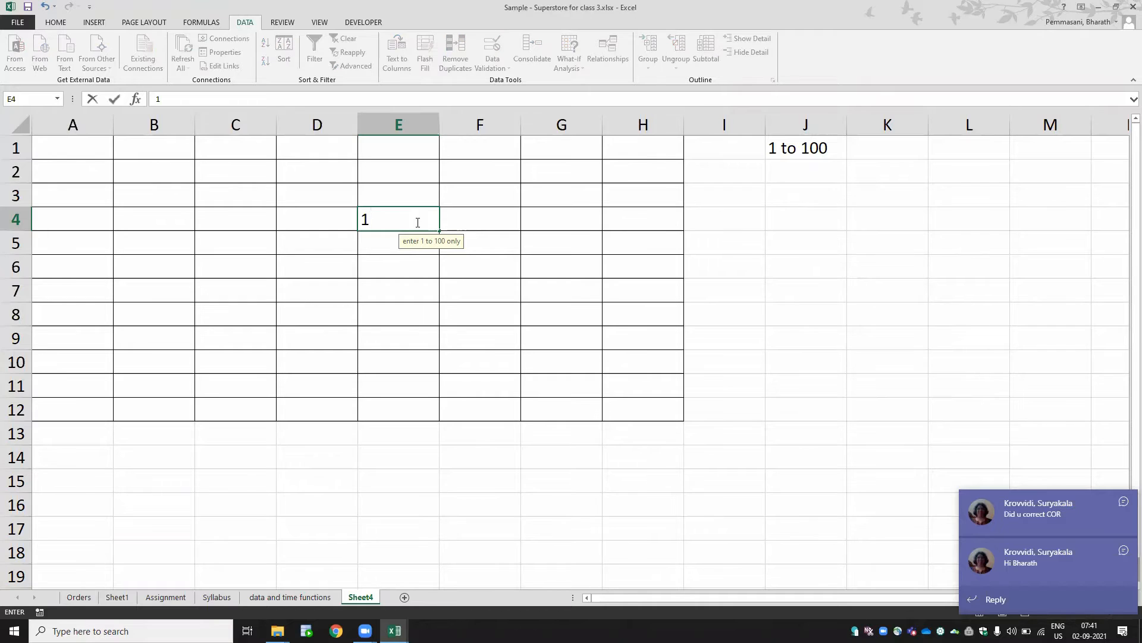
key(Return)
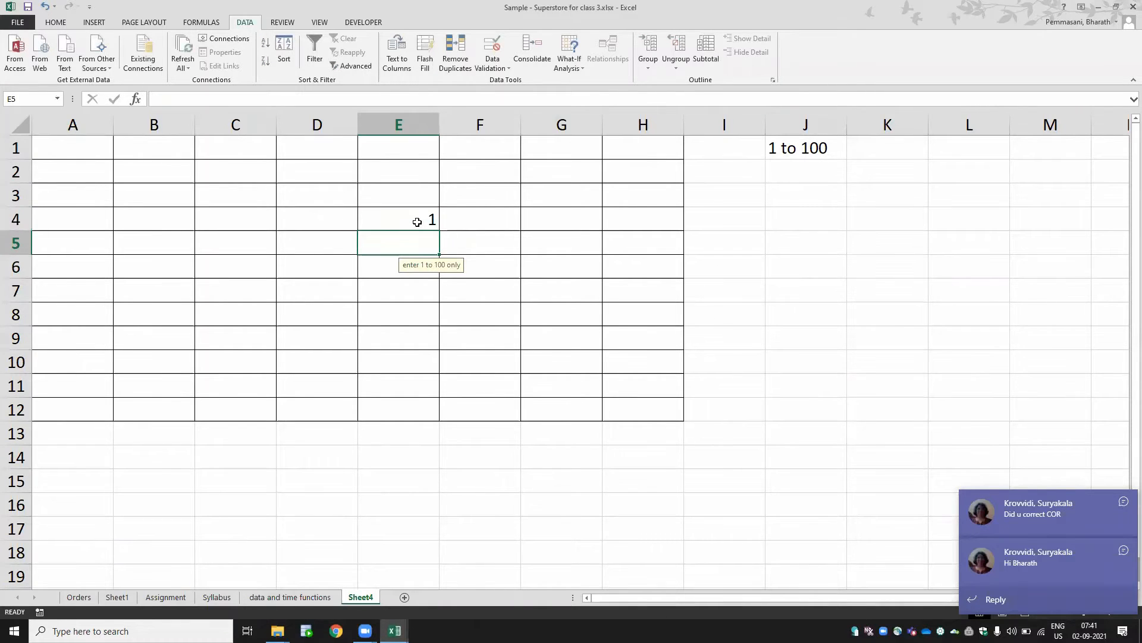
text(98)
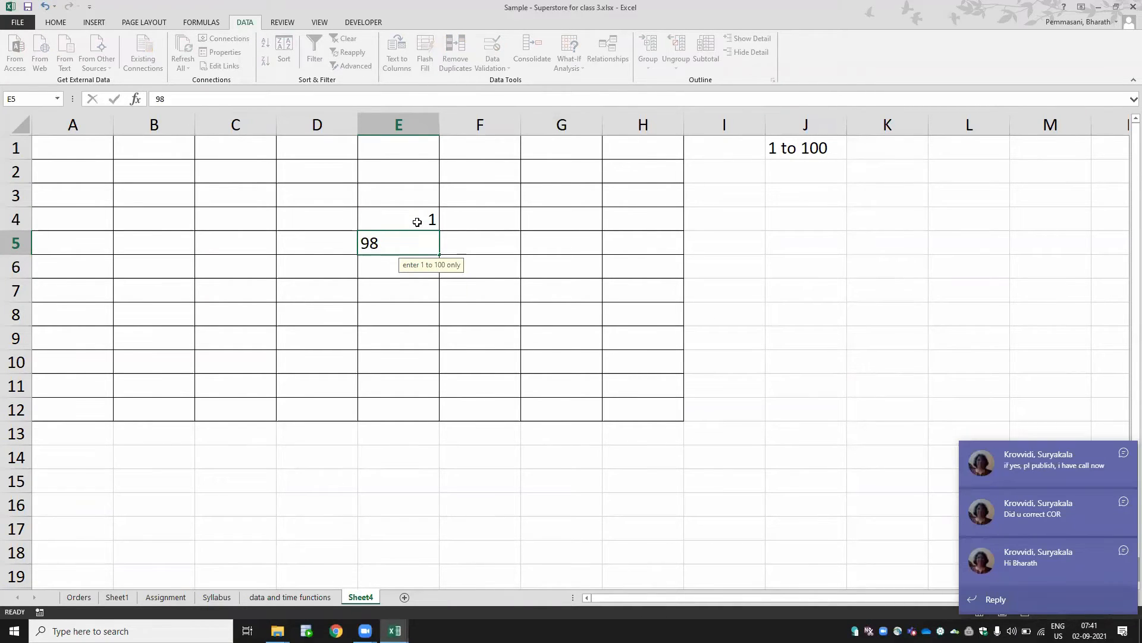
key(Return)
- Try to enter 103 in cell C6 and cancel the rejected entry
key(Left)
key(Left)
key(Left)
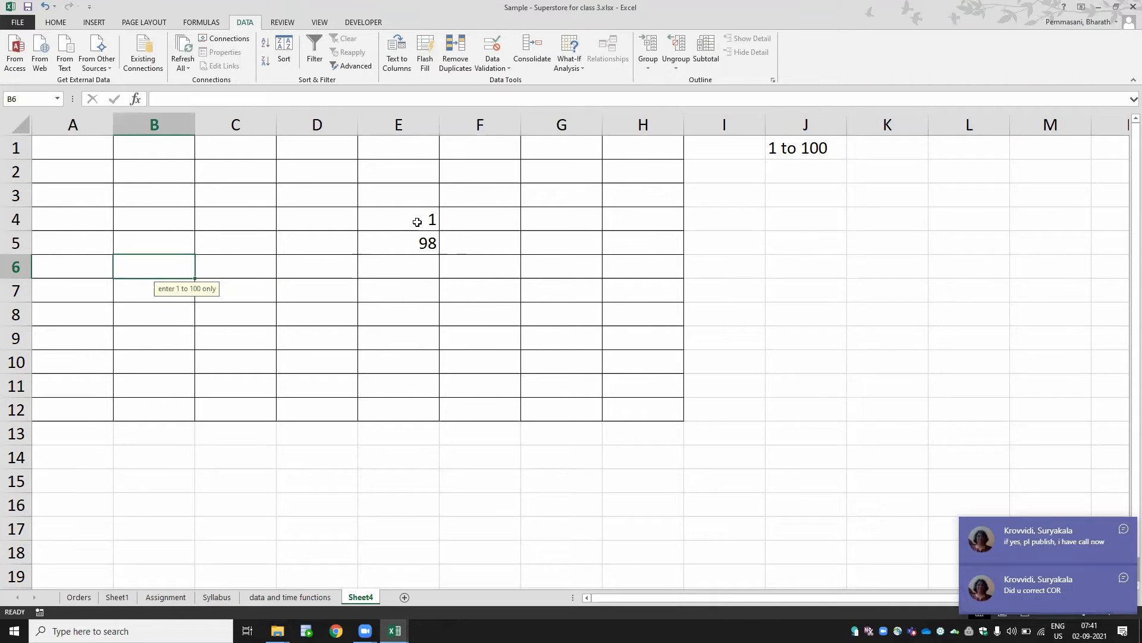
key(Right)
text(103)
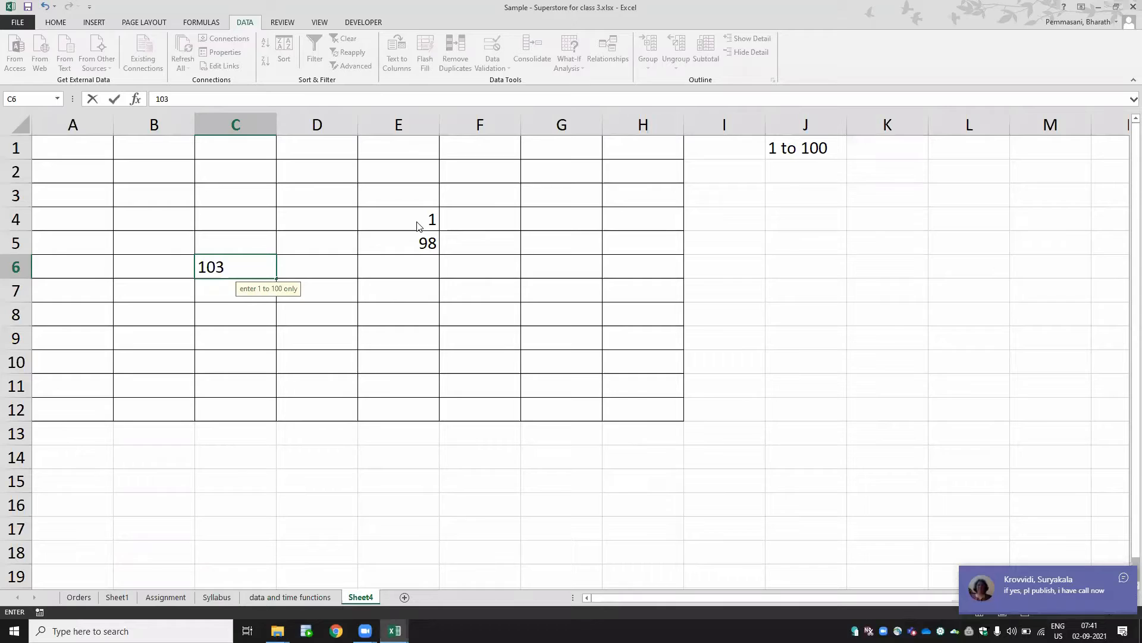
key(Return)
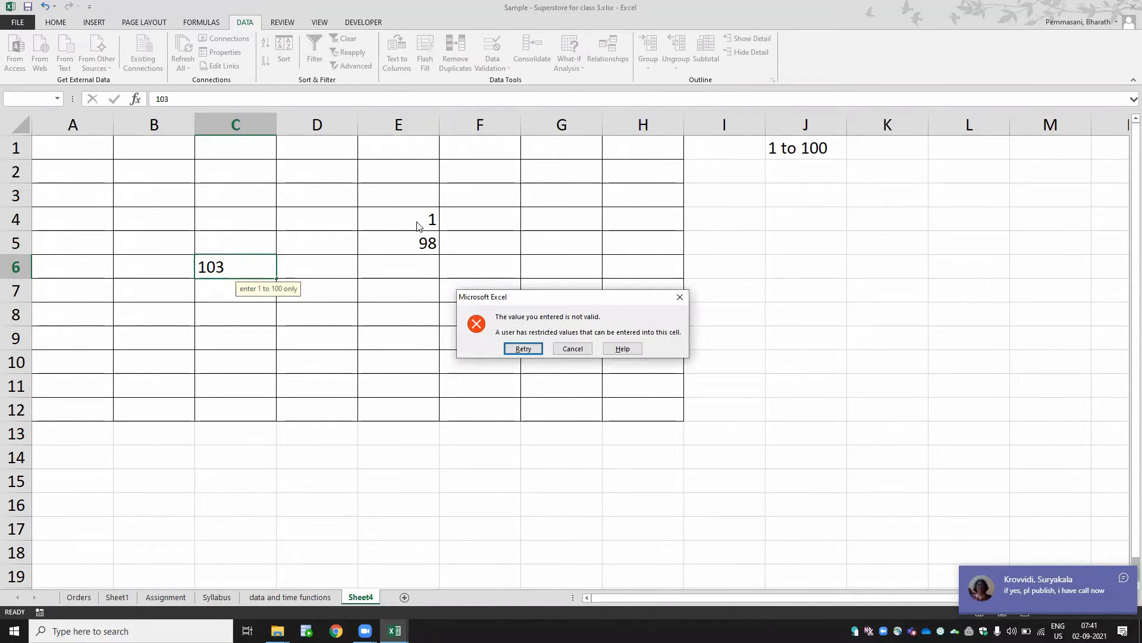
key(Return)
key(Escape)
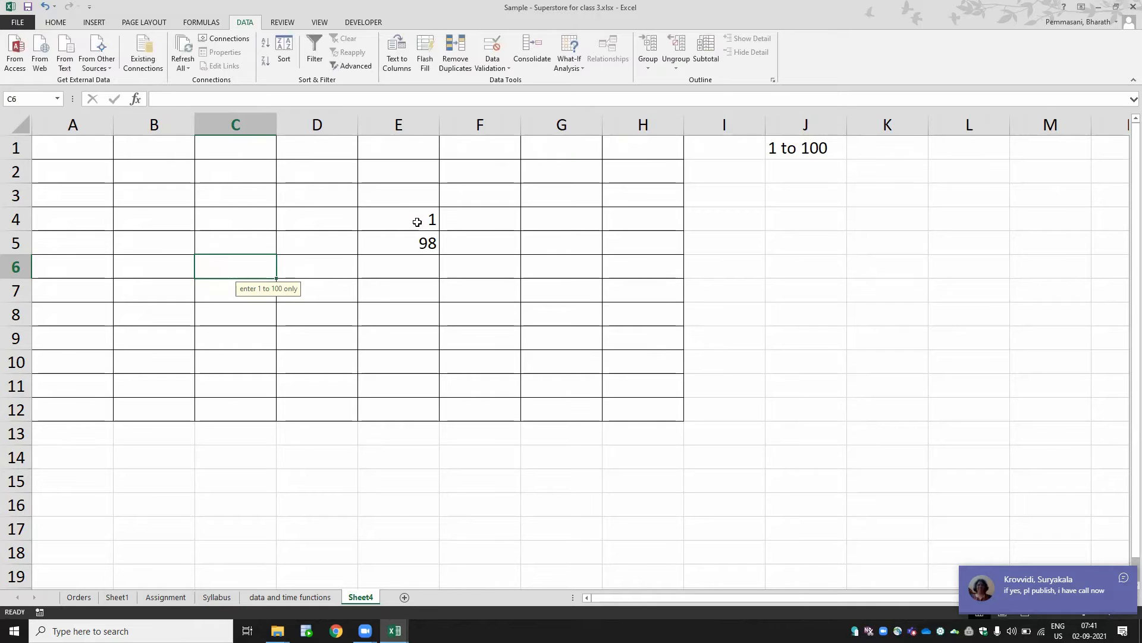
- Try to enter 102 in cell G4 and cancel the rejected entry
key(Right)
key(Right)
key(Right)
key(Up)
key(Up)
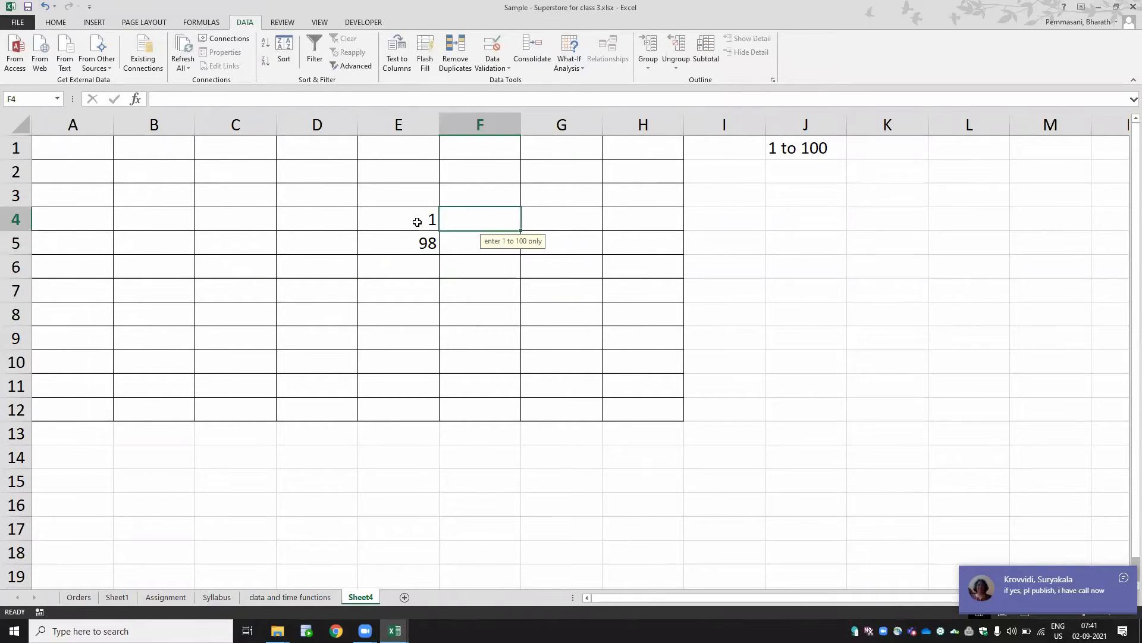
key(Right)
text(102)
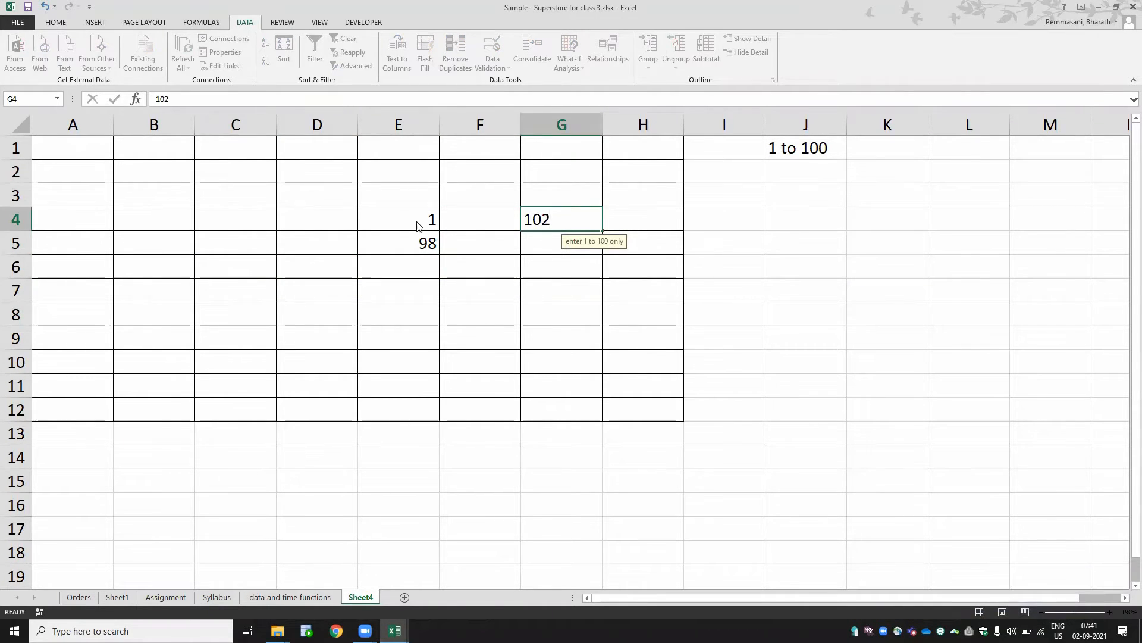
key(Return)
key(Escape)
- Enter 34 in cell C4 and 78 in cell B5
key(Left)
key(Left)
key(Left)
key(Left)
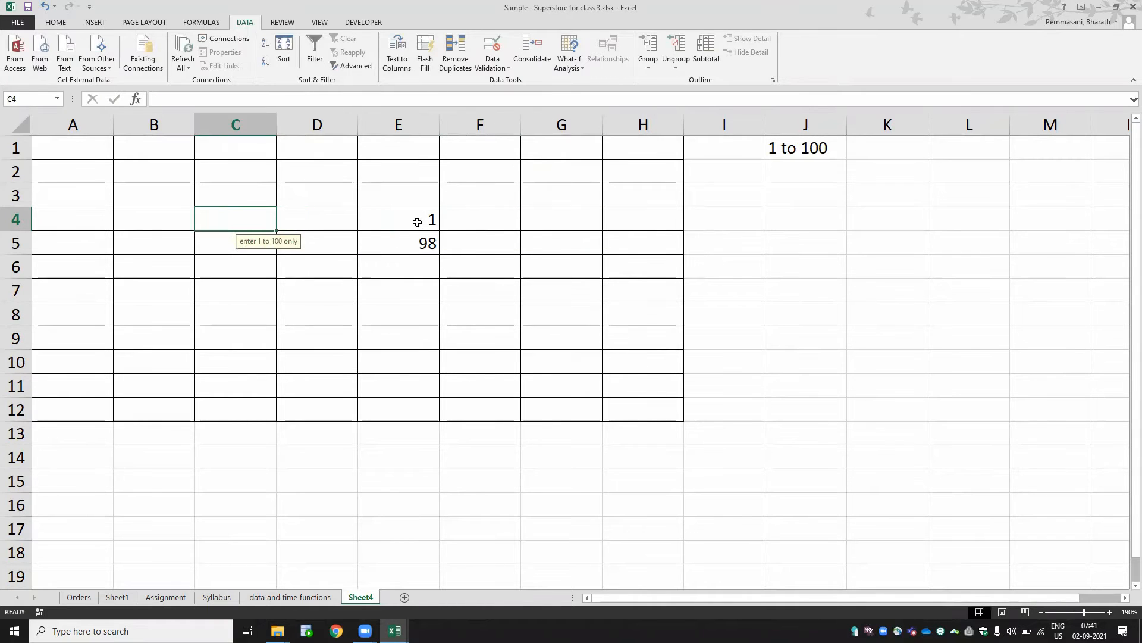
text(34)
key(Return)
key(Left)
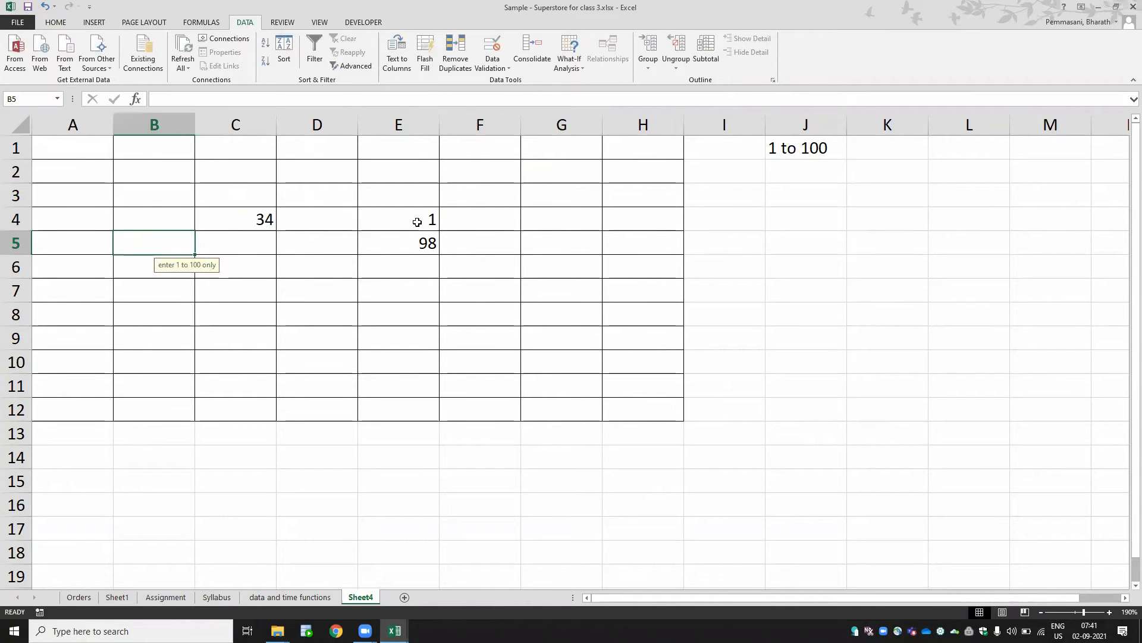
text(78)
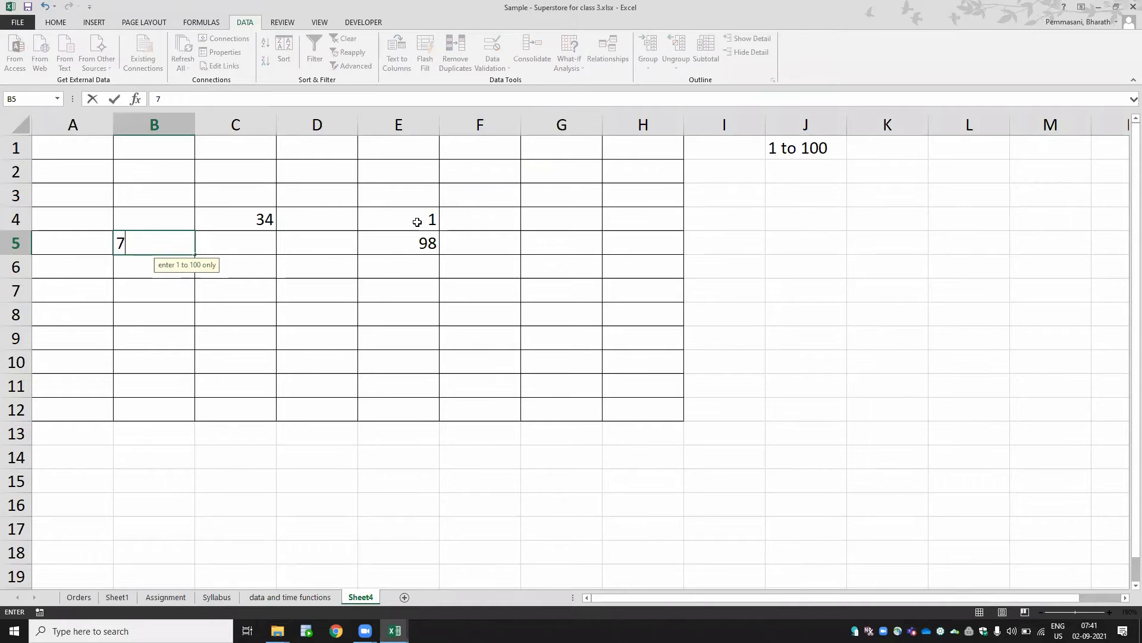
key(Return)
- Select the table range A1:H12 and set its data validation error alert style to Information
key(Up)
key(Up)
key(Up)
key(Up)
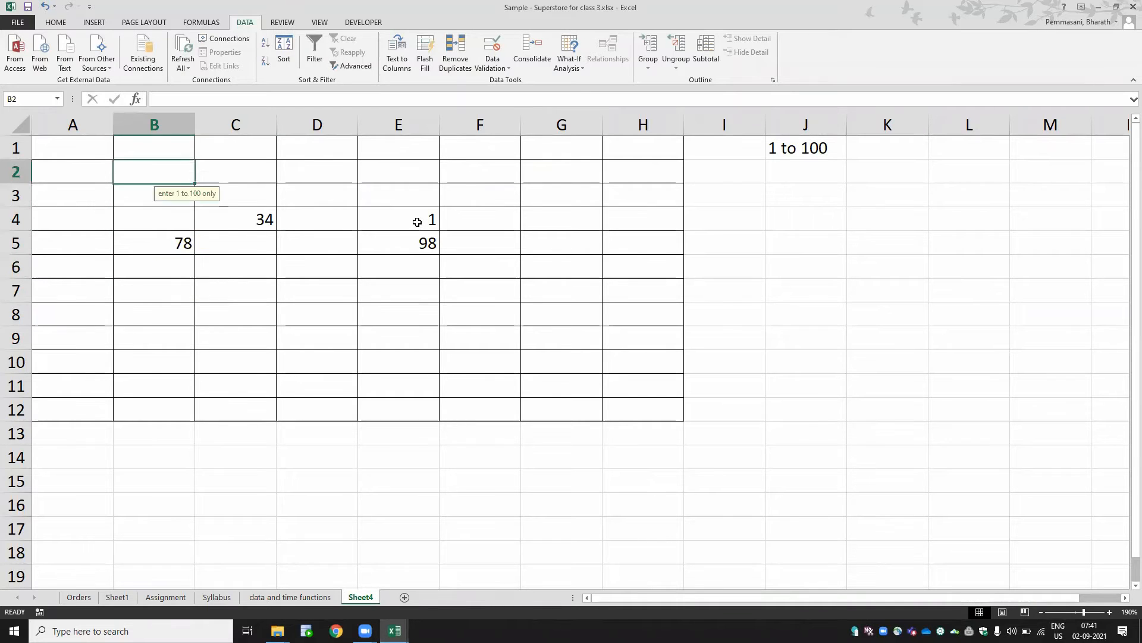
key(Up)
key(Left)
key(shift+Down)
key(shift+Down)
key(shift+Down)
key(shift+Down)
key(shift+Down)
key(shift+Down)
key(shift+Down)
key(shift+Down)
key(shift+Down)
key(shift+Down)
key(shift+Down)
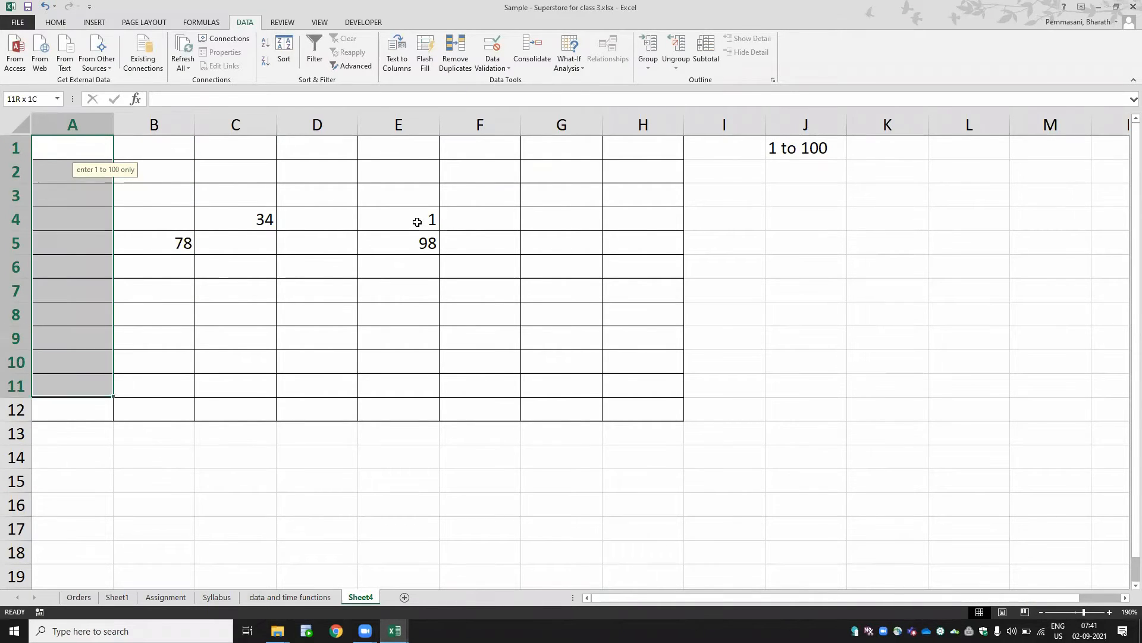
key(shift+Right)
key(shift+Right)
key(shift+Right)
key(shift+Right)
key(shift+Right)
key(shift+Right)
key(shift+Right)
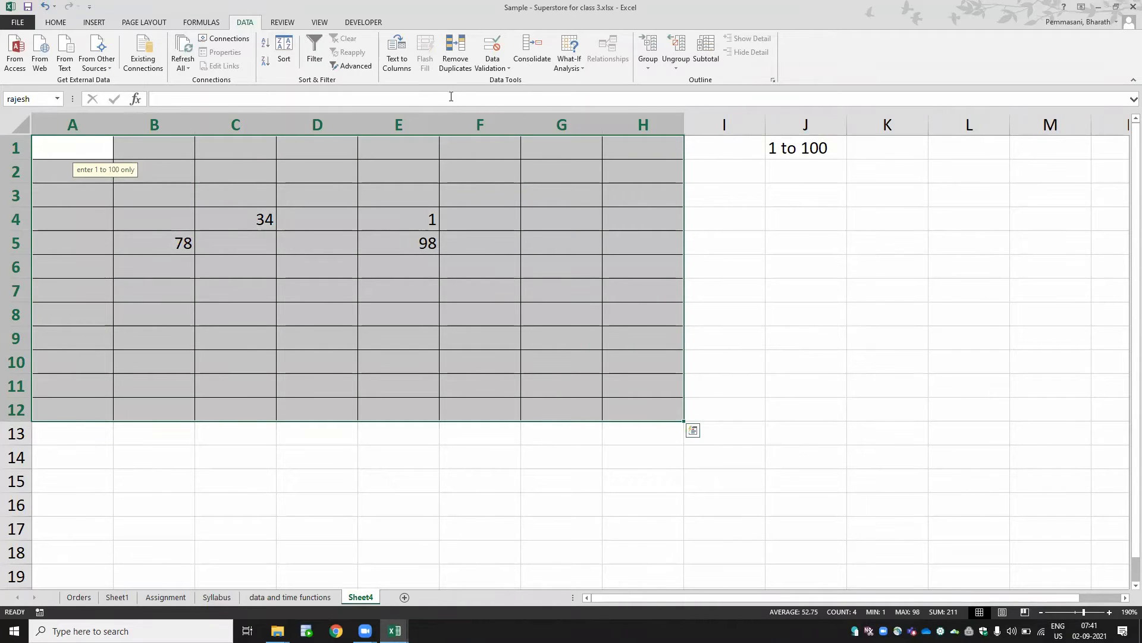
click(491, 67)
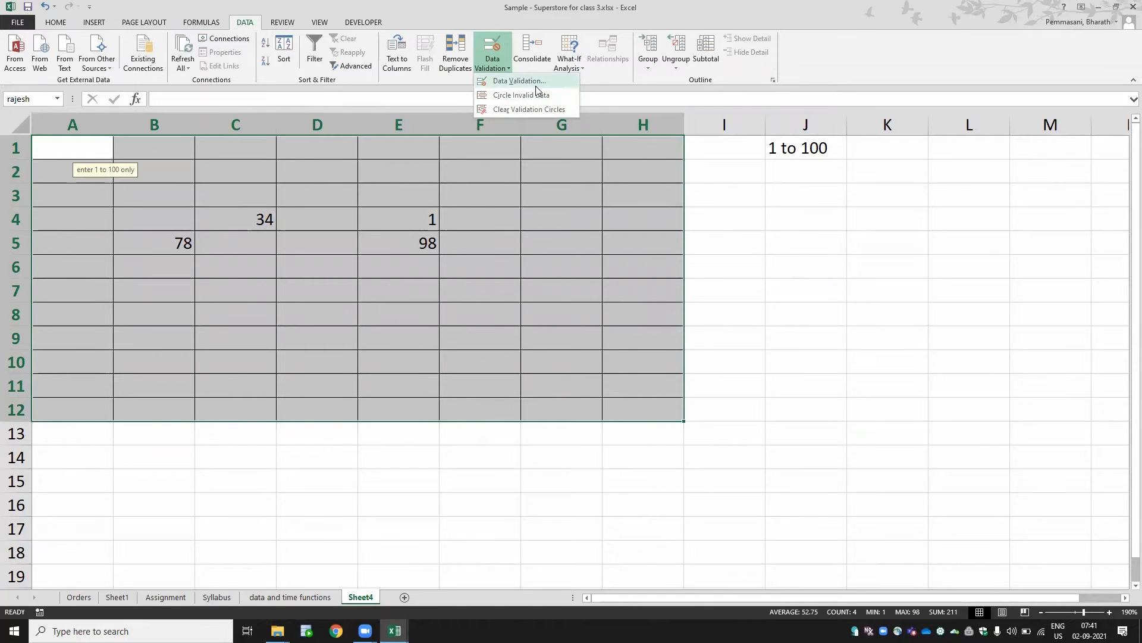
click(520, 81)
click(808, 249)
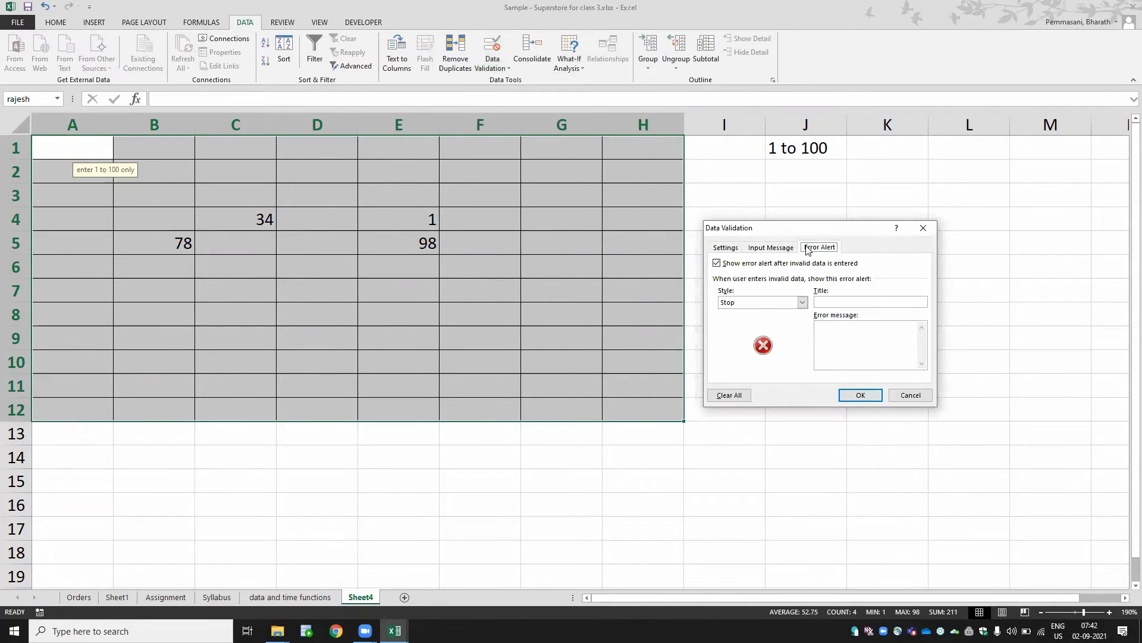
click(803, 304)
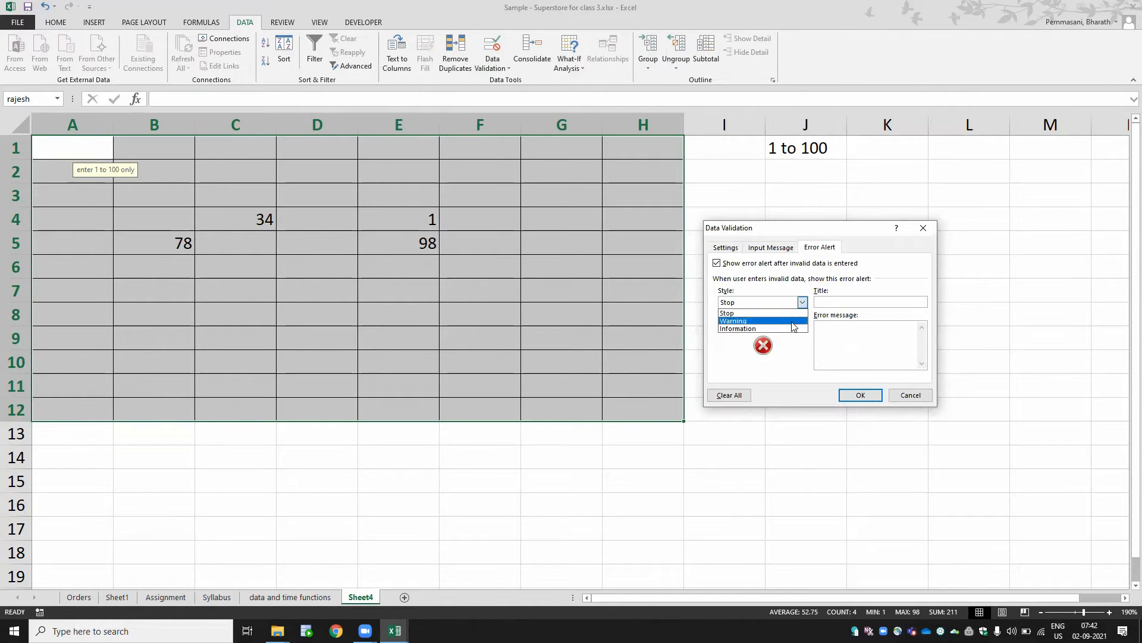
click(792, 329)
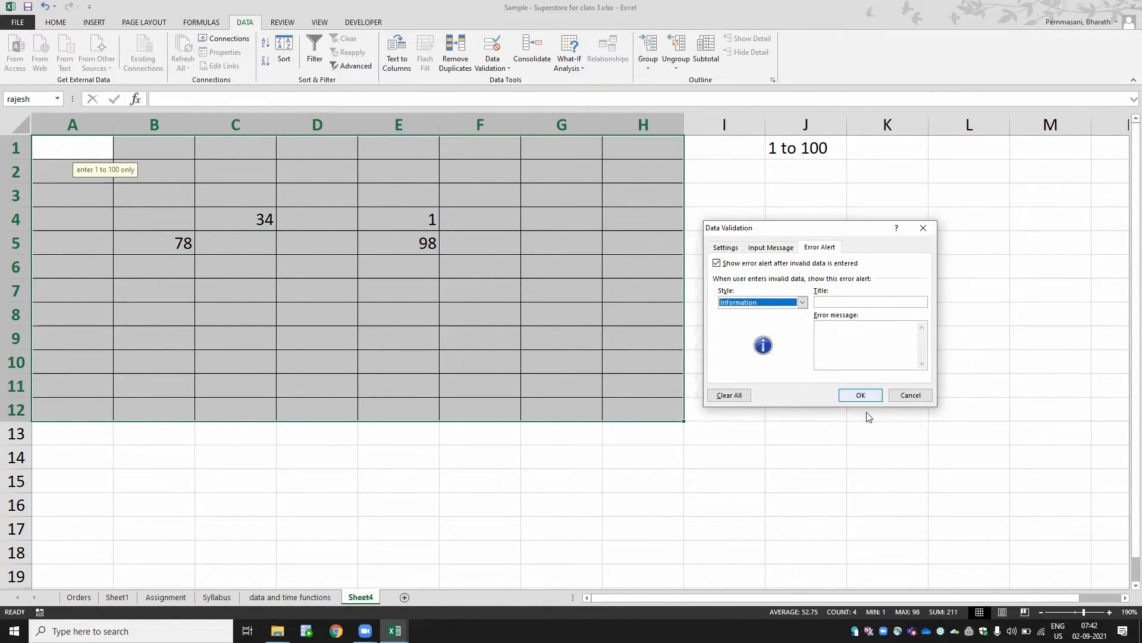
click(865, 395)
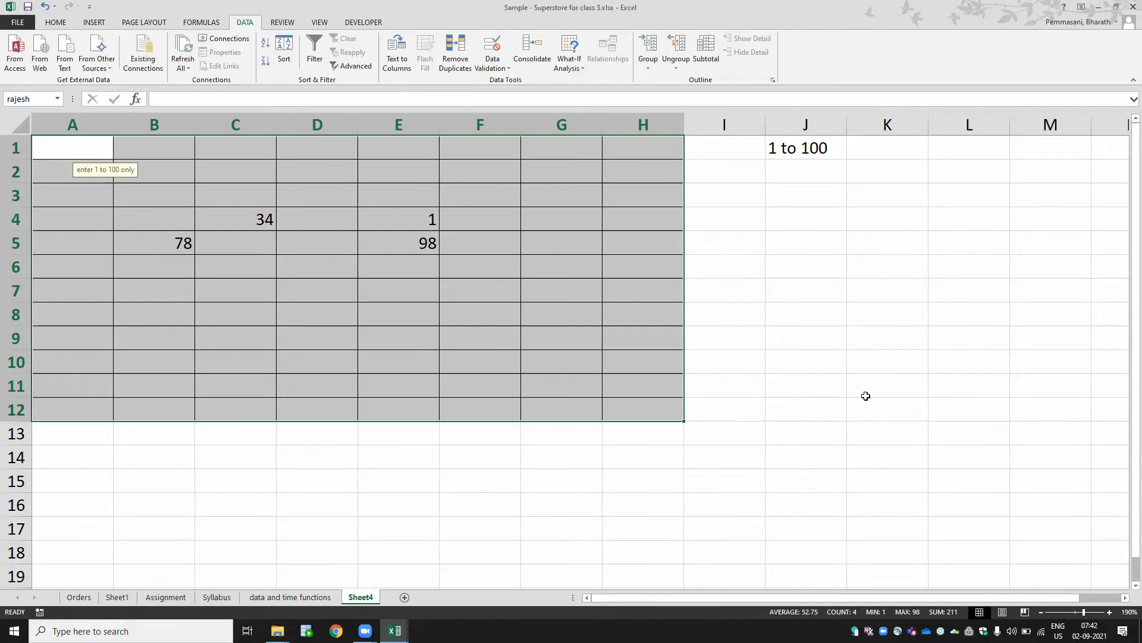
- Enter 56 in cell E7 and 67 in cell G6
click(417, 290)
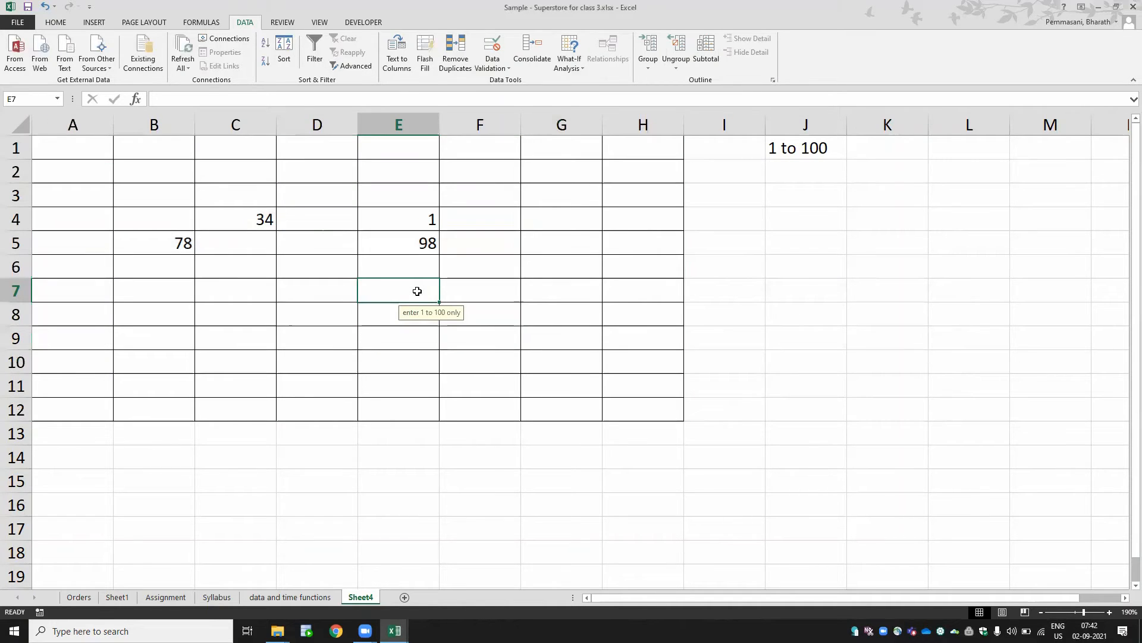
text(56)
key(Return)
key(Right)
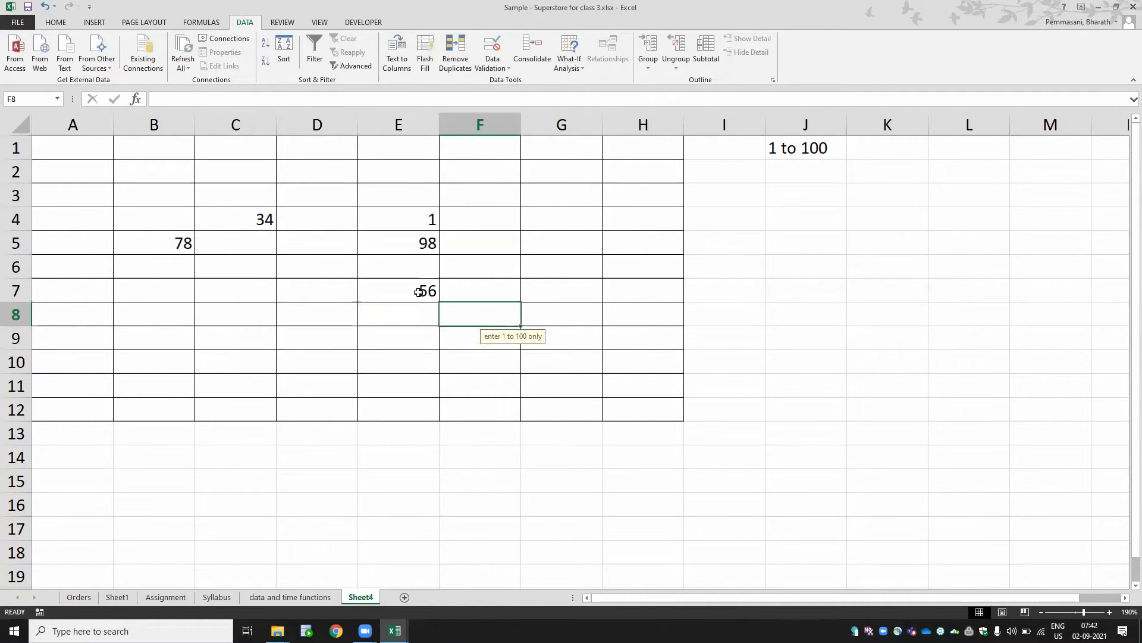
key(Right)
key(Up)
key(Up)
text(67)
key(Left)
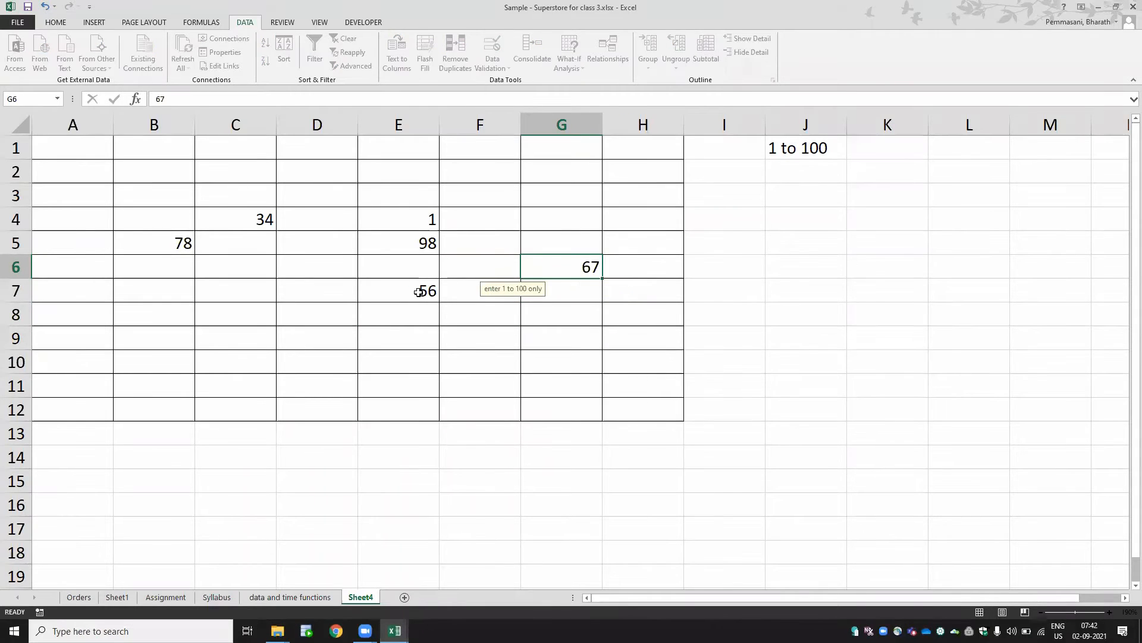
- Enter 103 in cell F4 and accept the information alert
key(Up)
key(Up)
text(103)
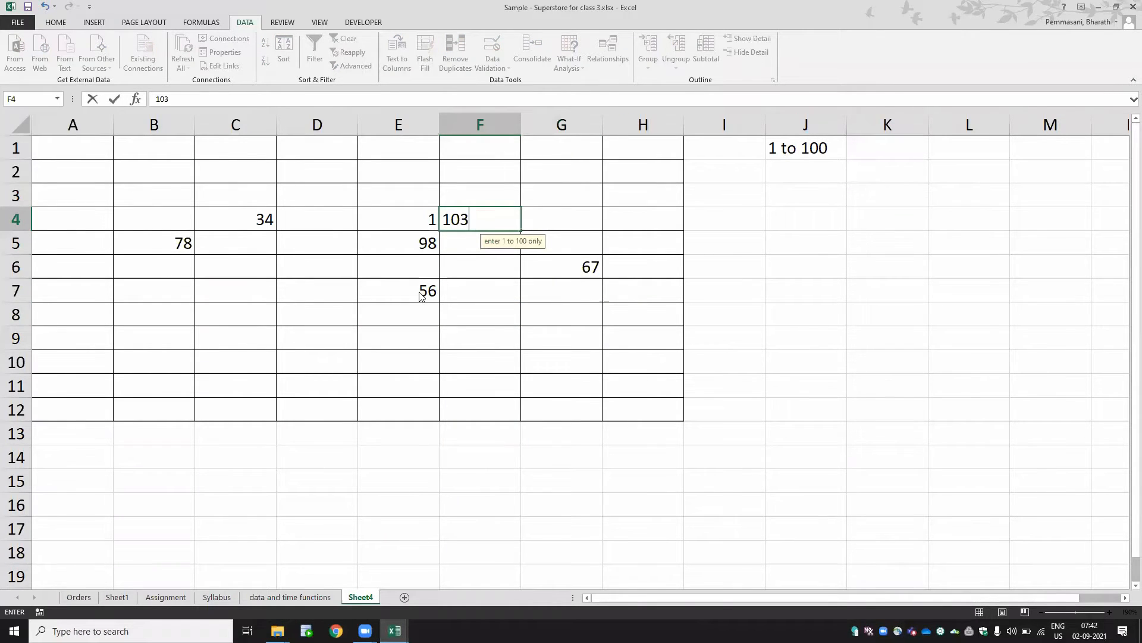
key(Return)
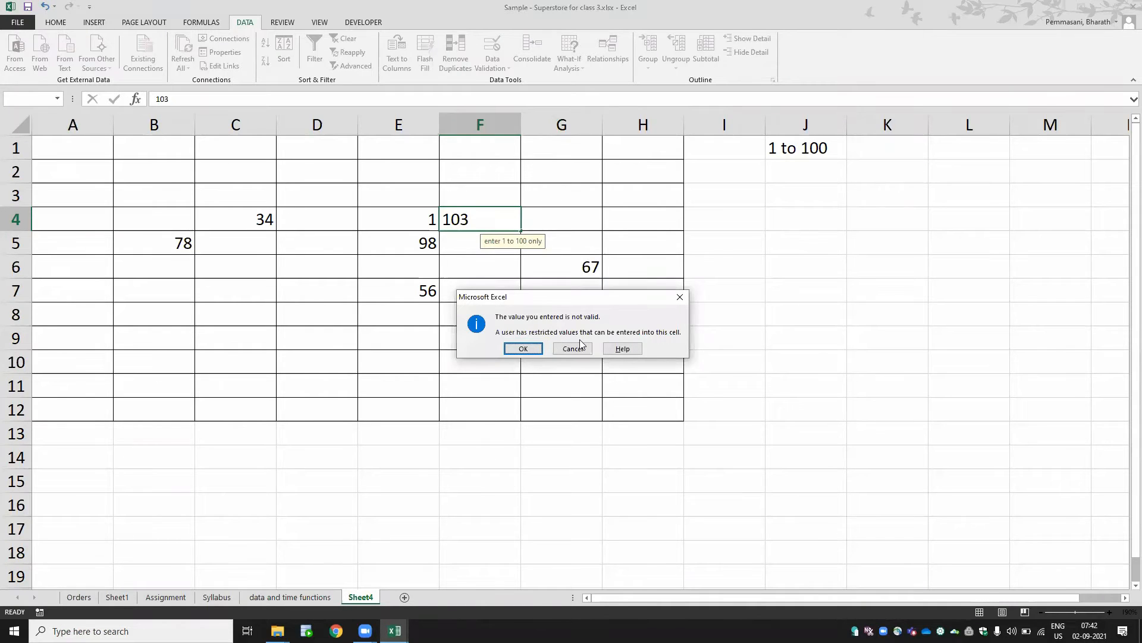
click(534, 349)
- Enter 234 in cell C8 and accept the information alert
key(Left)
key(Left)
key(Left)
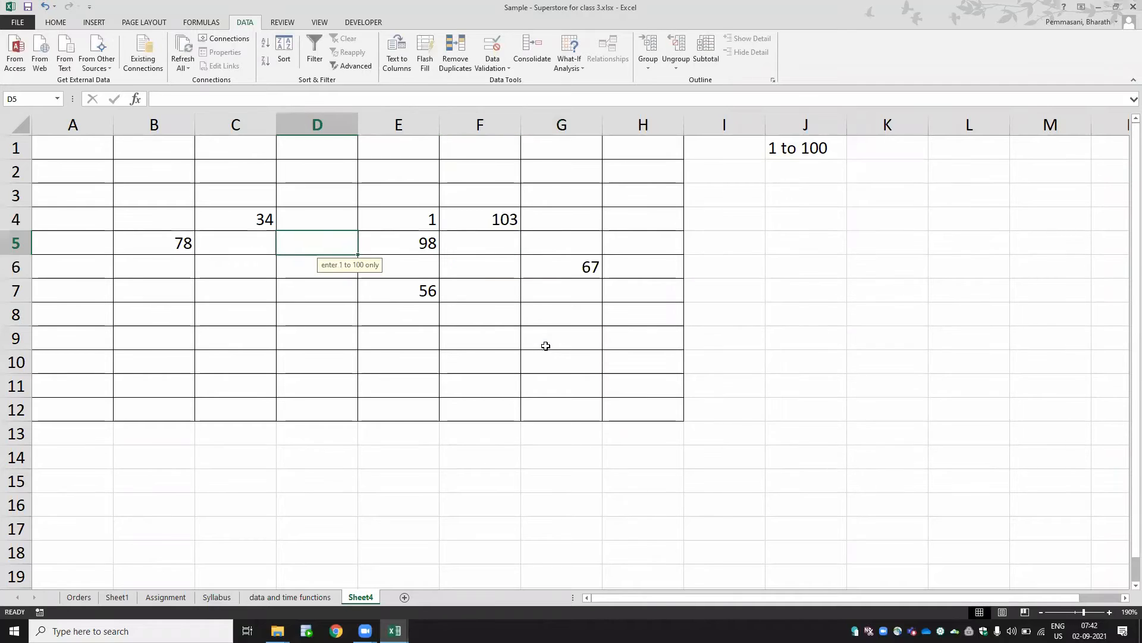
key(Down)
key(Down)
key(Down)
text(234)
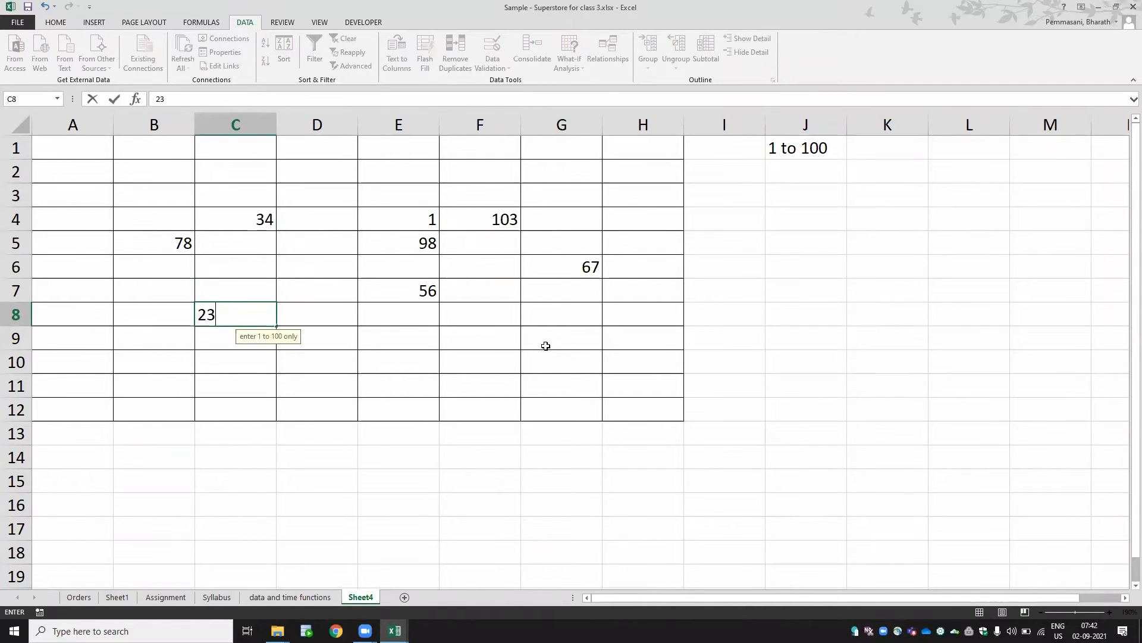
key(Return)
- Enter 456 in cell A6 and accept the information alert
key(Left)
key(Left)
key(Up)
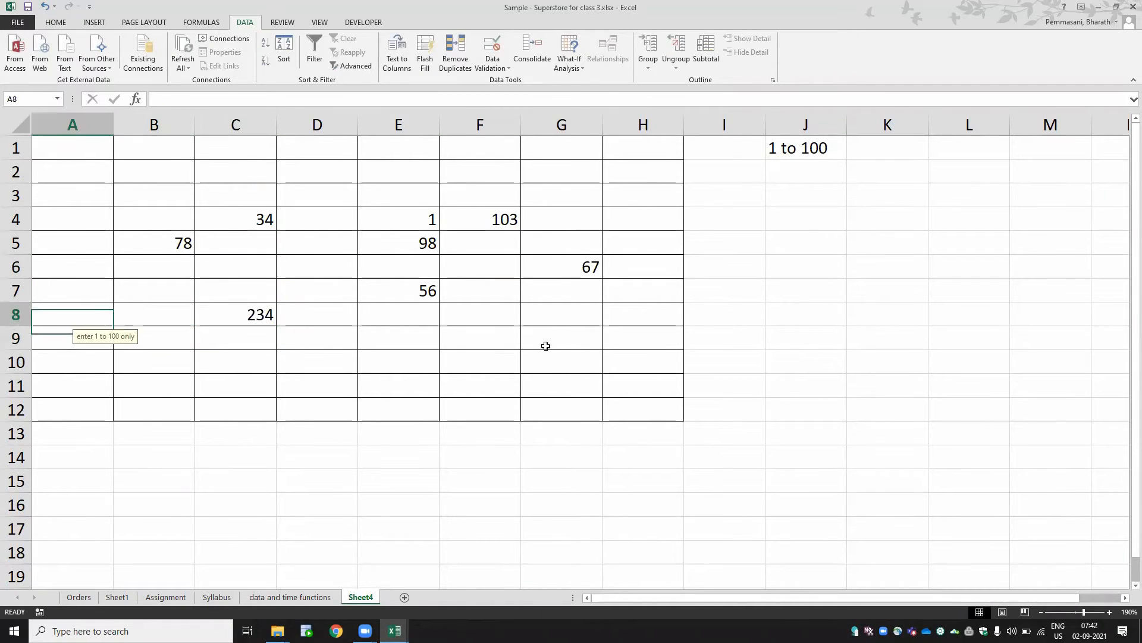
key(Up)
key(Up)
text(456)
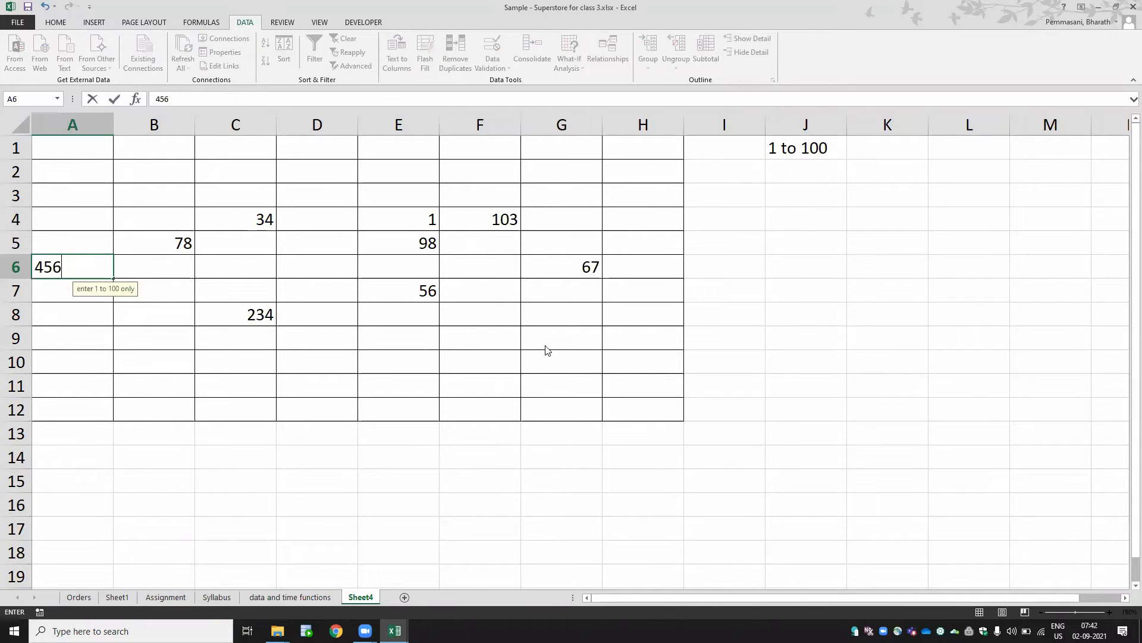
key(Return)
key(Return)
- Enter 23 in cell D2
key(Right)
key(Right)
key(Right)
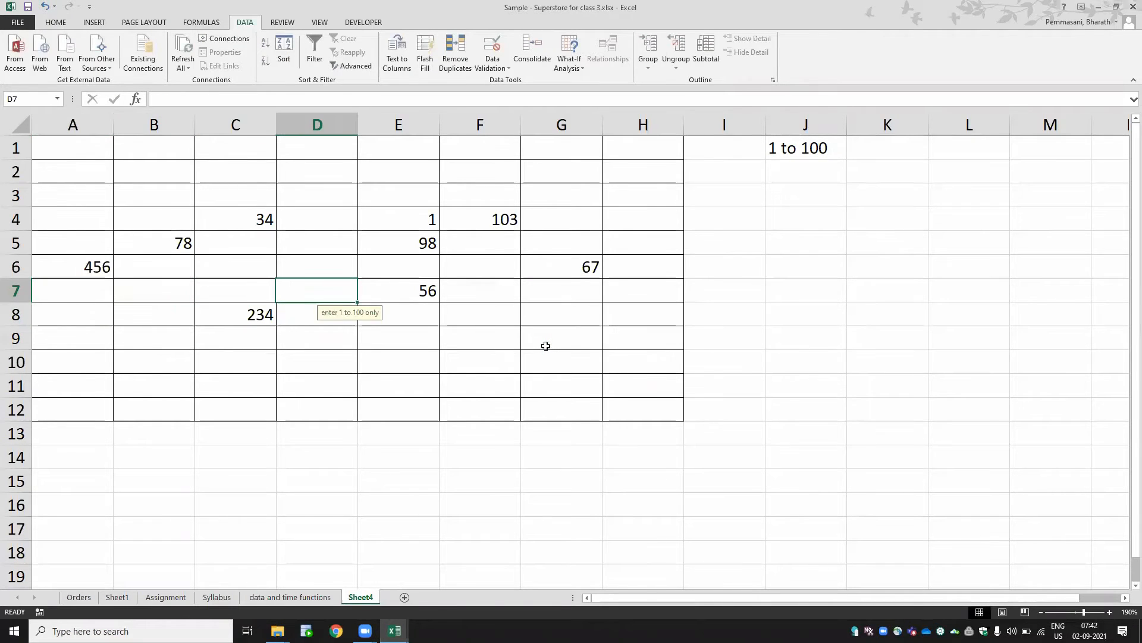
key(Up)
key(Up)
key(Up)
key(Up)
key(Up)
text(23)
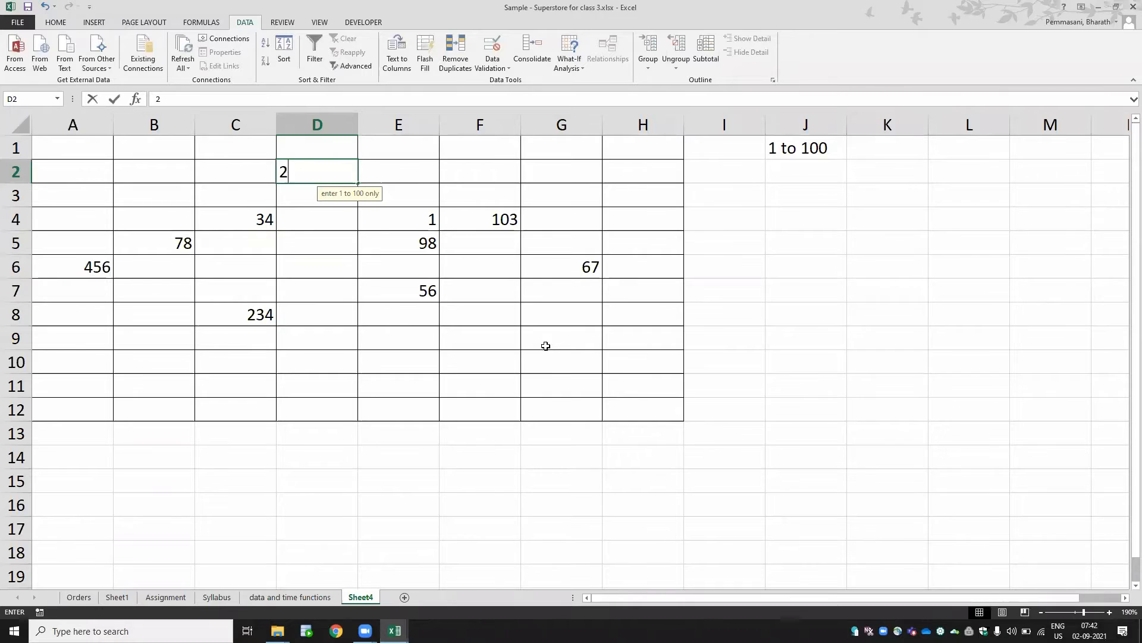
key(Return)
- Enter 432 in cell G11 and accept the information alert
key(Right)
key(Right)
key(Right)
key(Right)
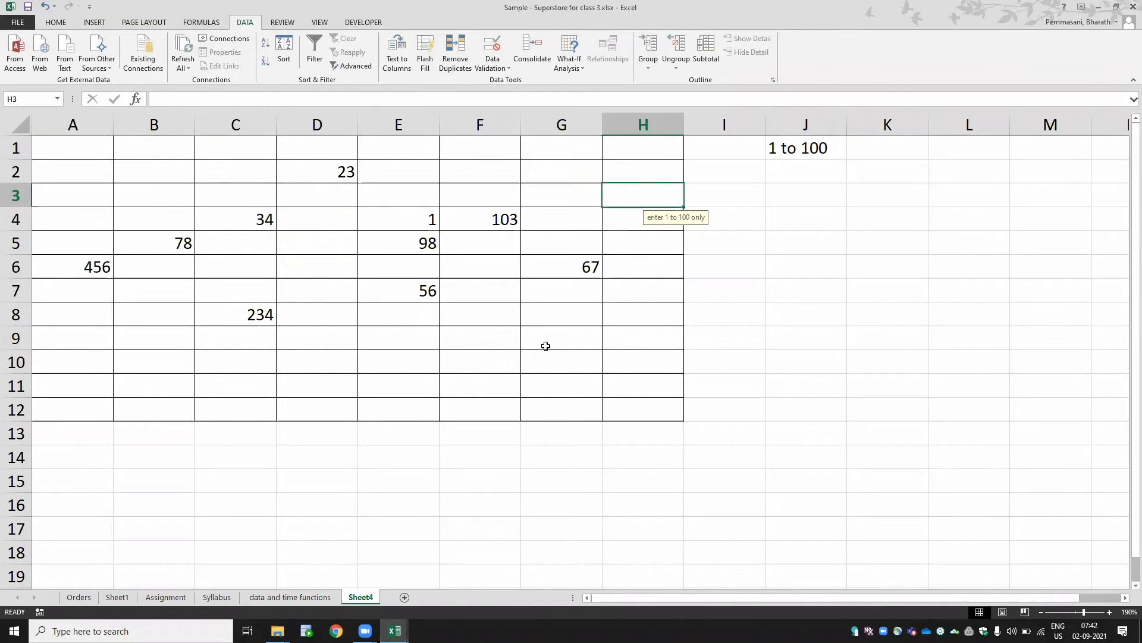
key(Left)
key(Down)
key(Down)
key(Down)
key(Down)
key(Down)
key(Down)
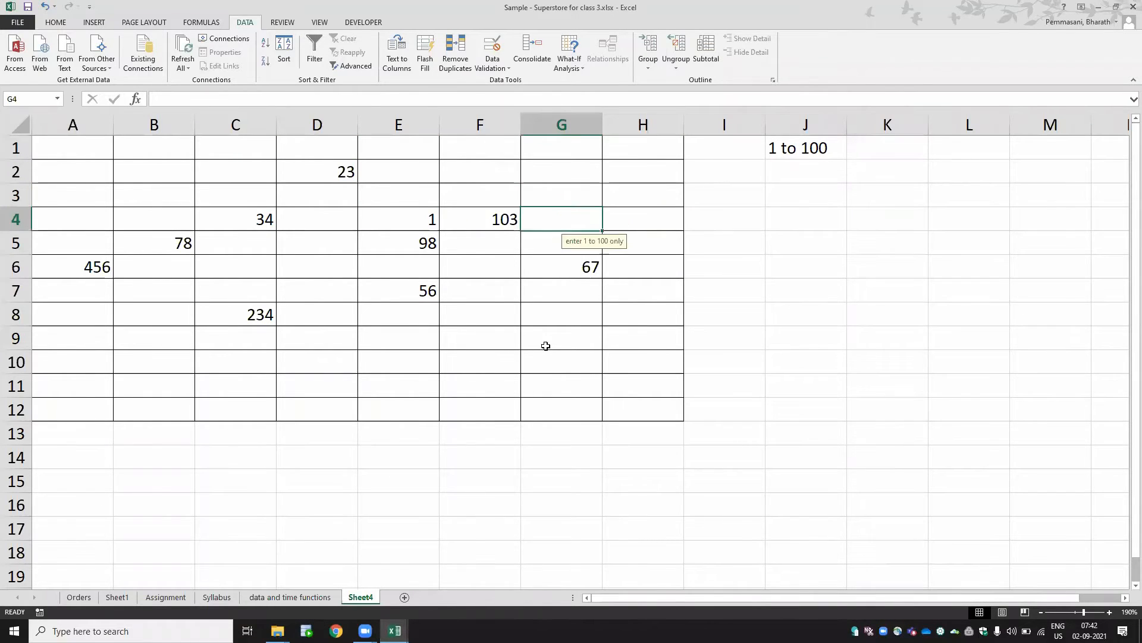
key(Down)
key(Down)
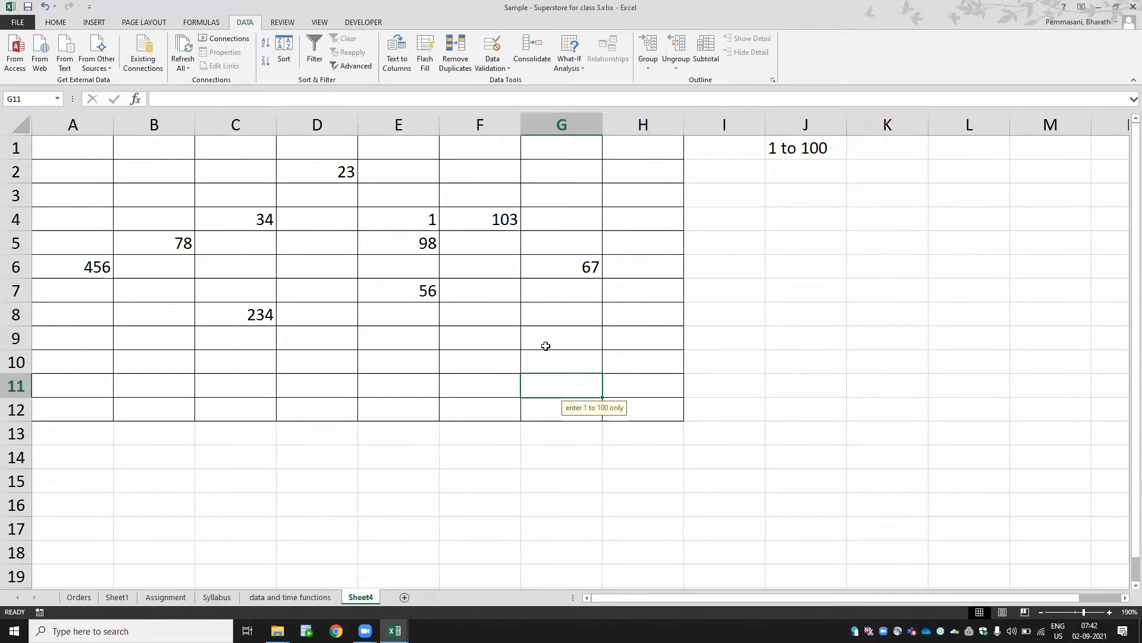
text(432)
key(Return)
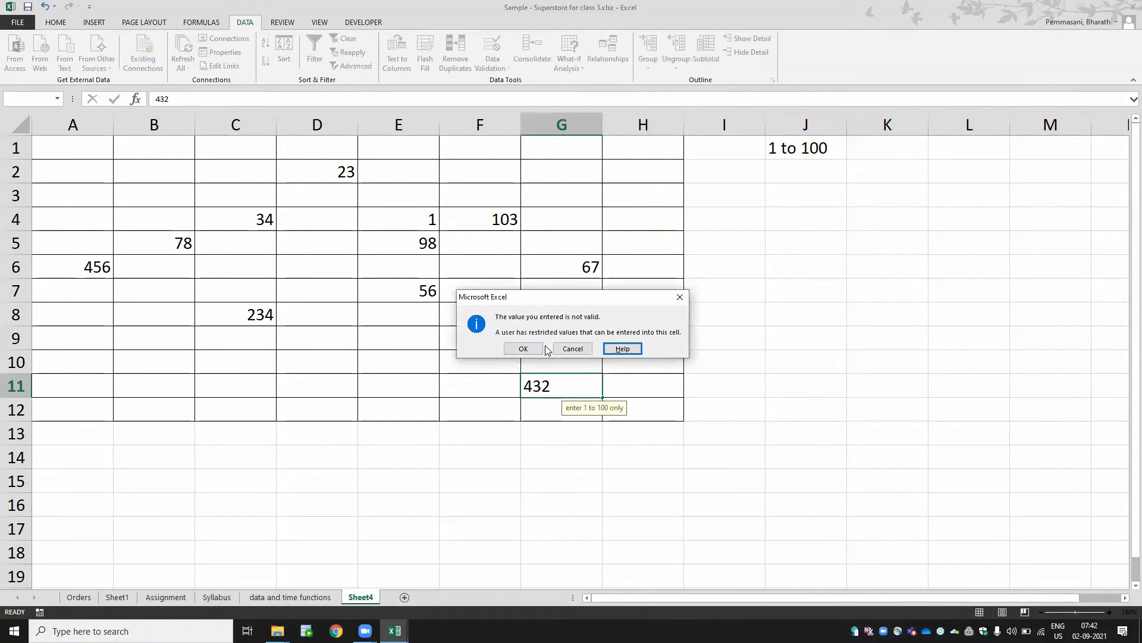
key(Left)
key(Left)
key(Return)
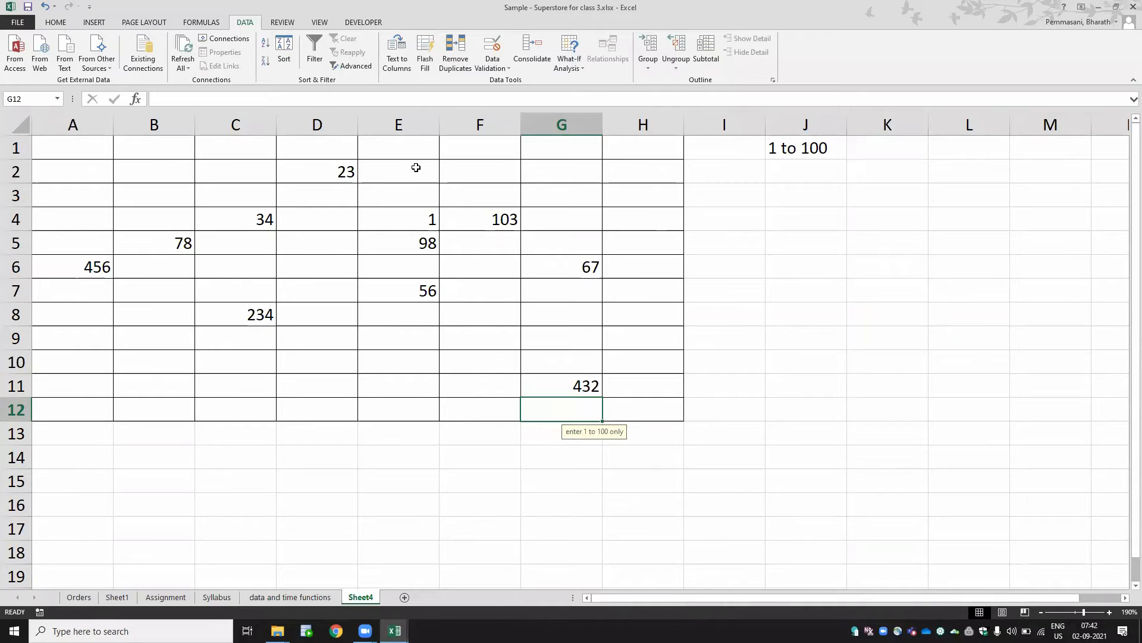
- Select the table range A1:H12 and circle its invalid data
drag(651, 411, 36, 141)
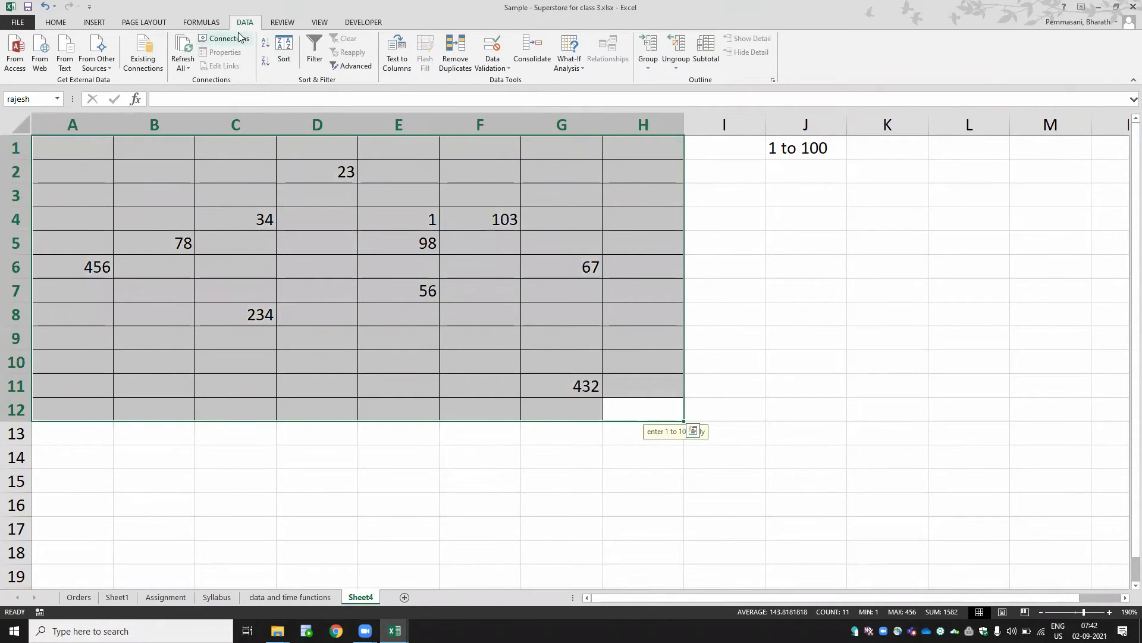
click(485, 68)
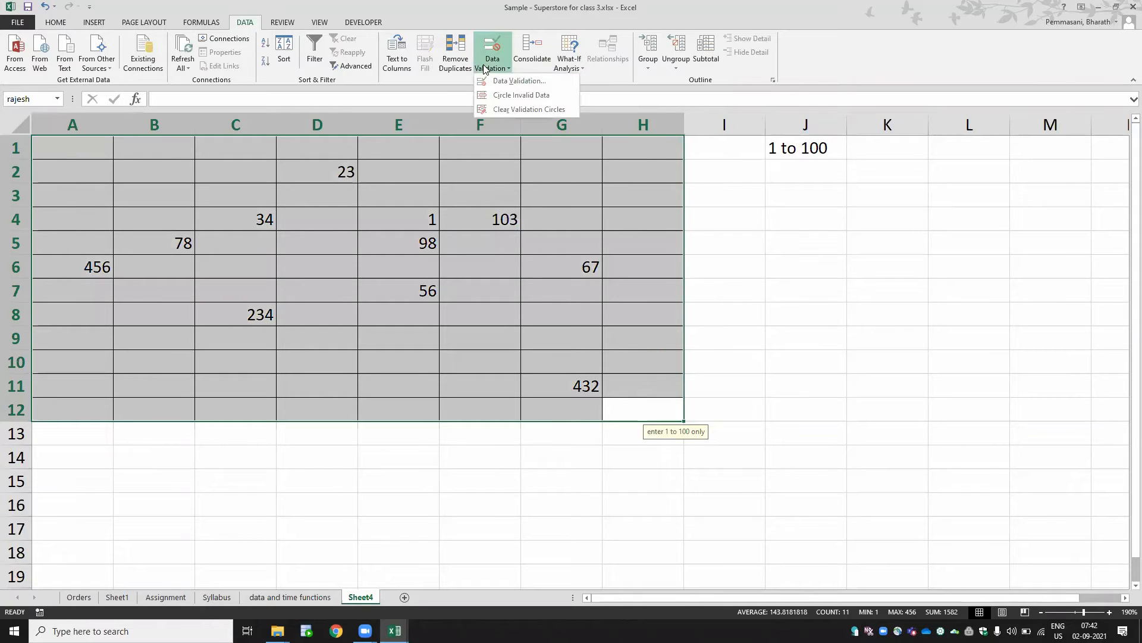
click(497, 96)
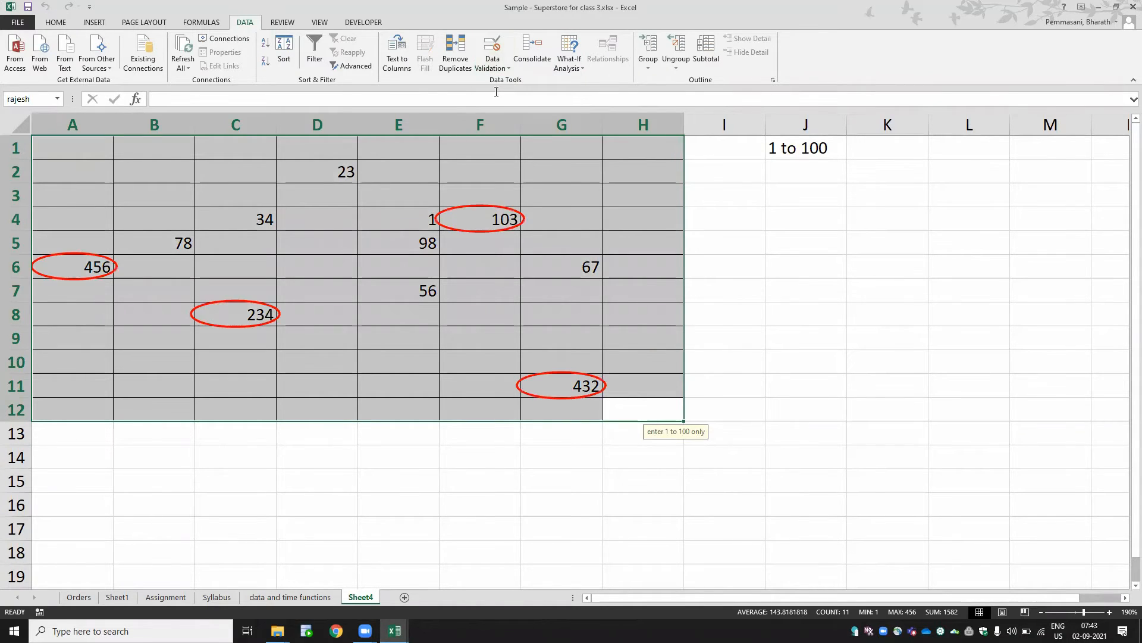
- Clear the validation circles from the sheet
click(770, 315)
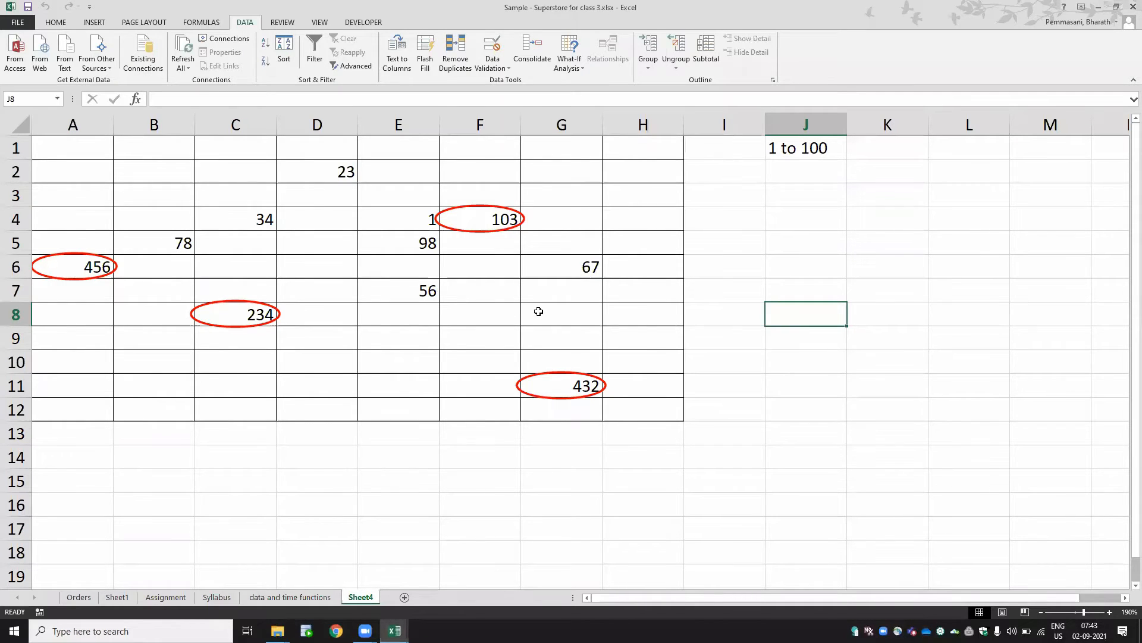
click(498, 70)
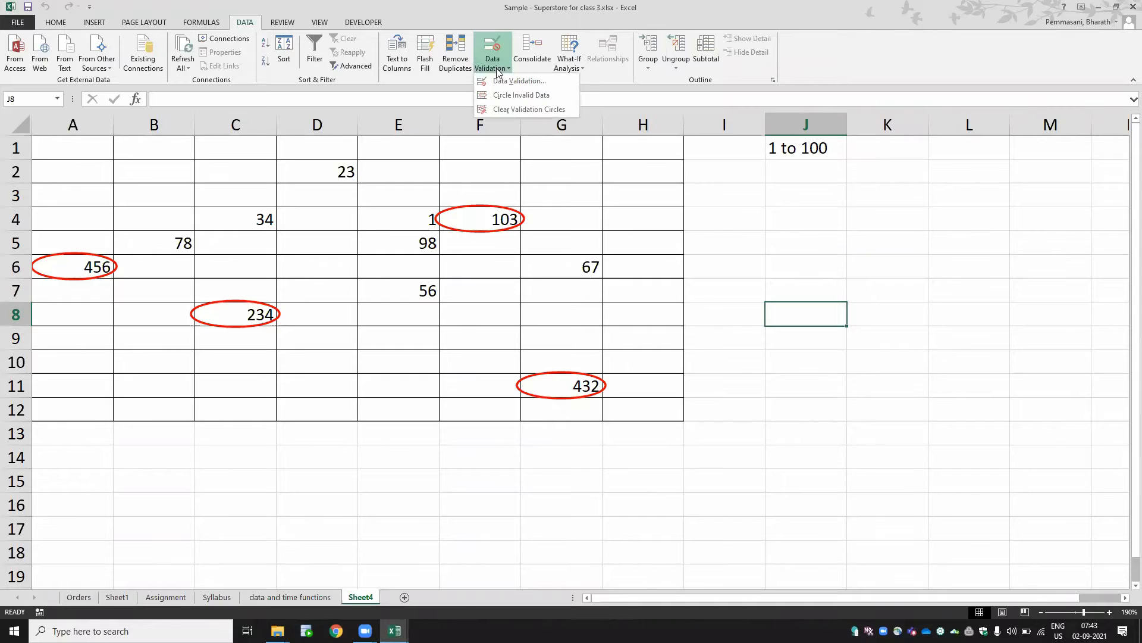
click(501, 106)
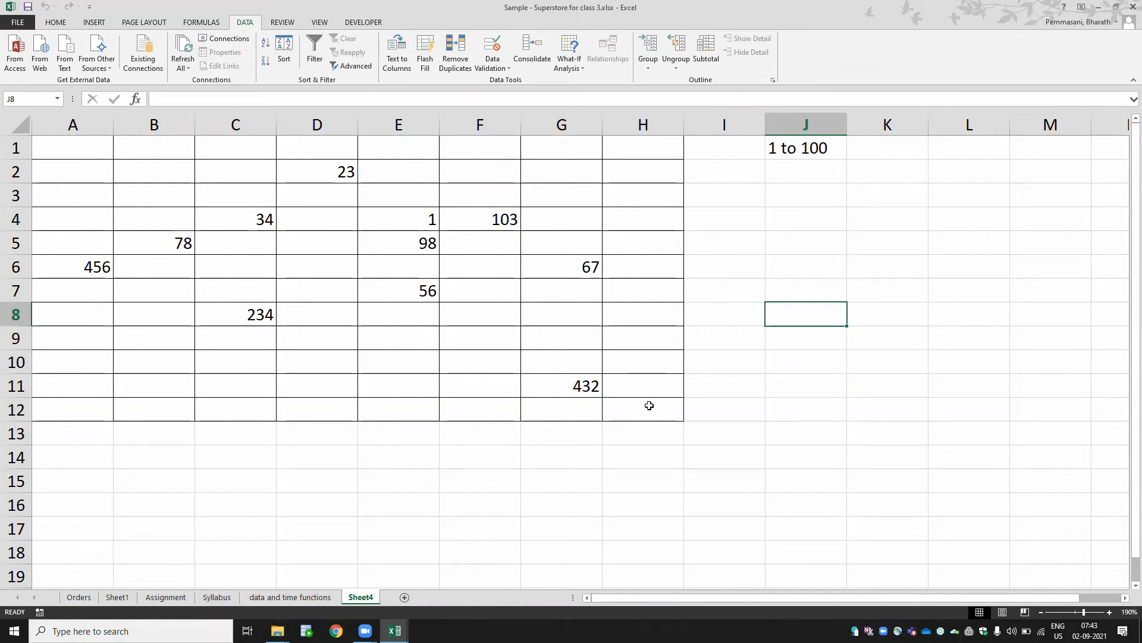
- Delete the '1 to 100' note from cell J1
drag(650, 403, 25, 126)
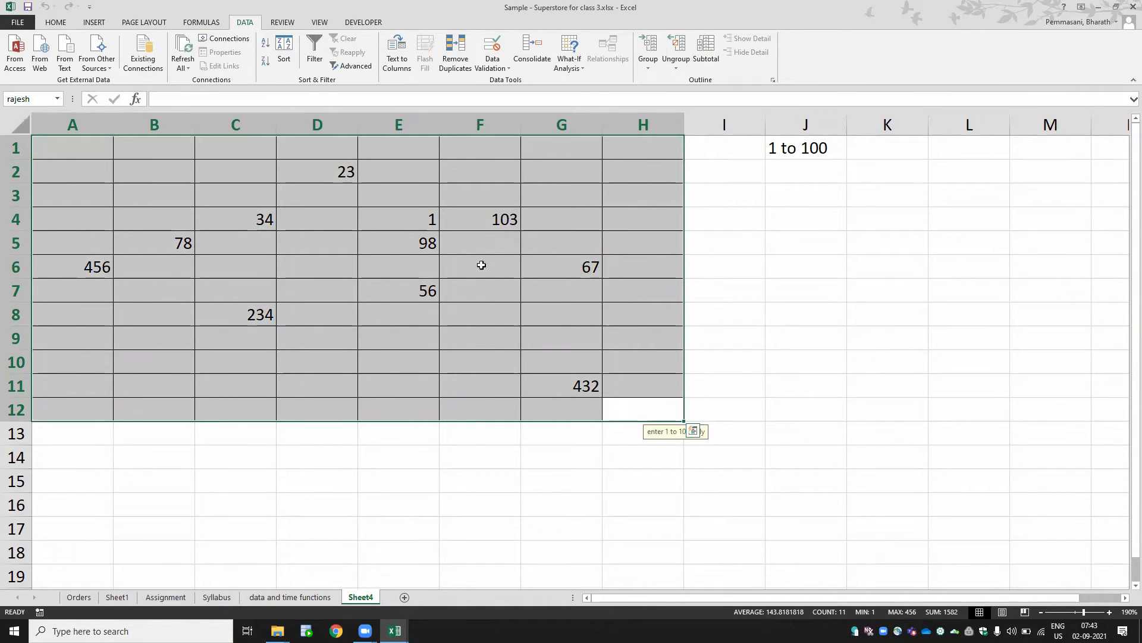
click(791, 150)
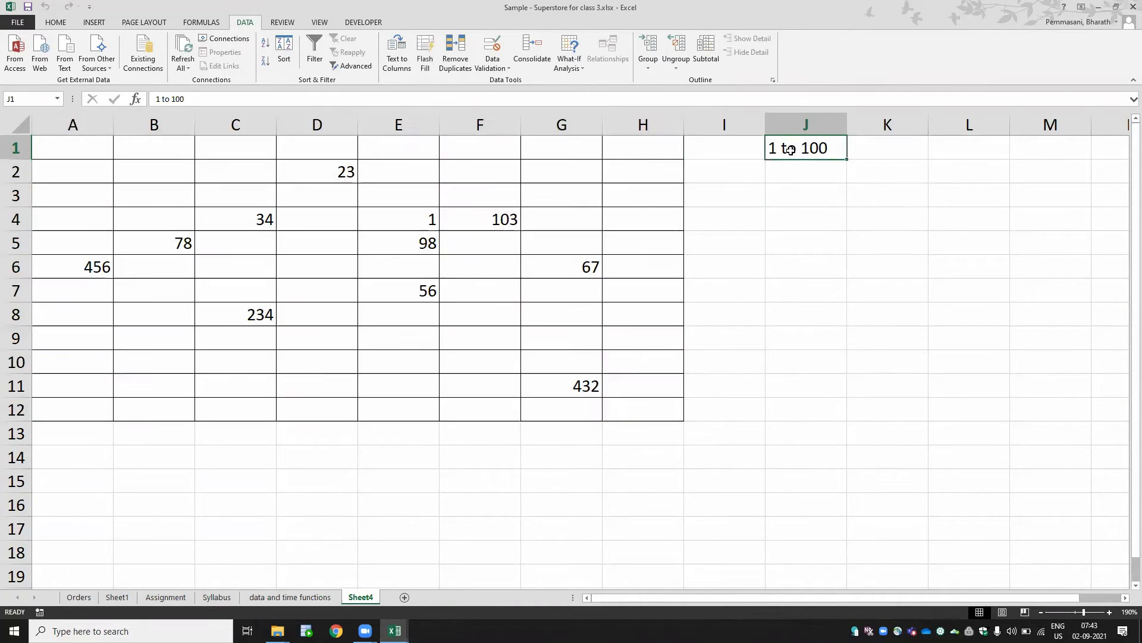
key(Delete)
- Enter jan in L1 and feb in L2
key(Right)
key(Right)
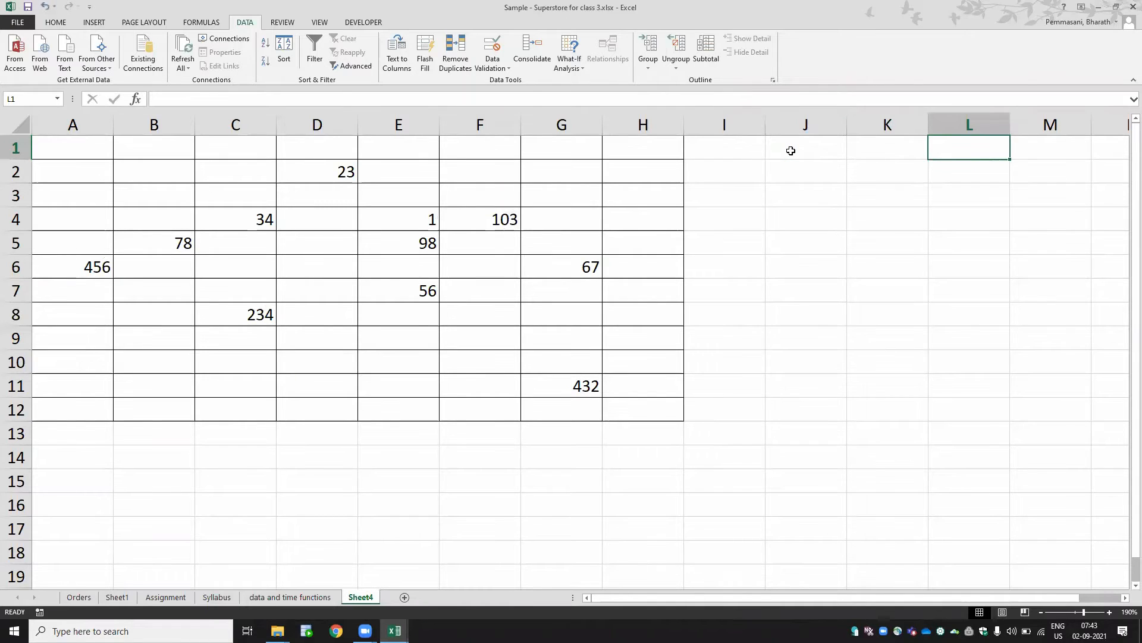
text(jan)
key(Return)
text(feb)
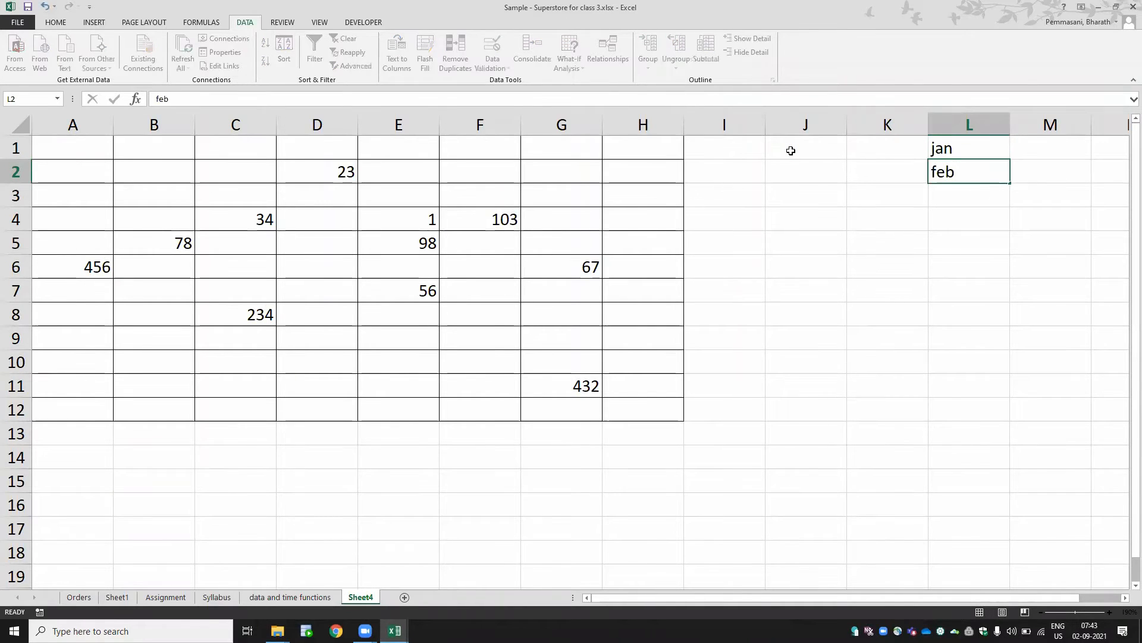
key(Return)
- Try filling jan and feb down column L to row 12 as copied cells
key(Up)
key(Up)
key(shift+Down)
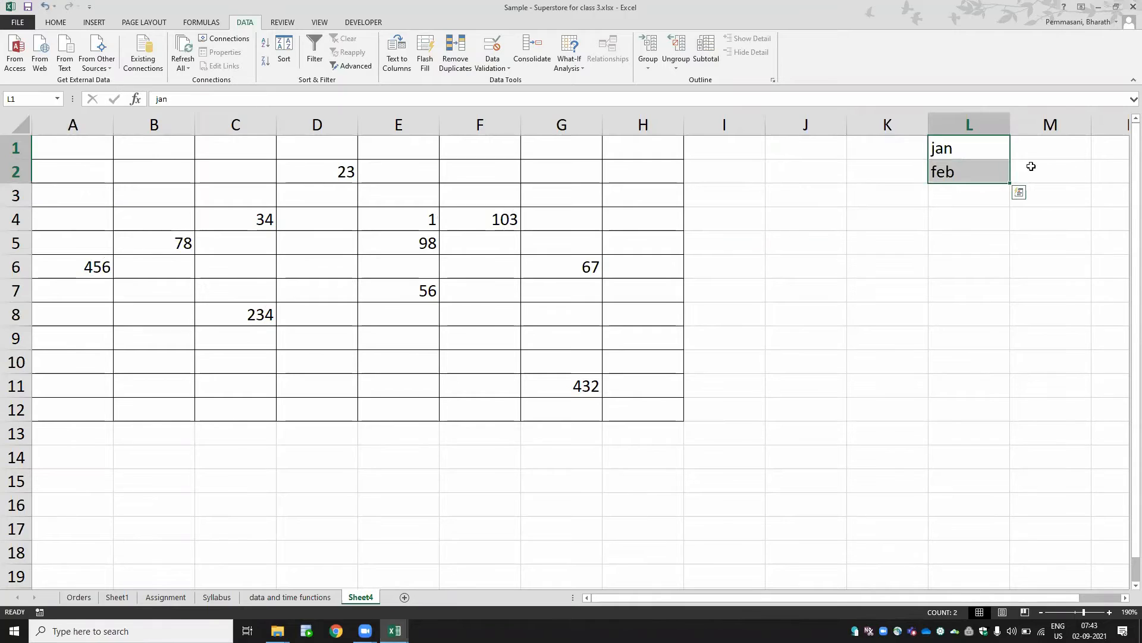
drag(1011, 183, 1009, 392)
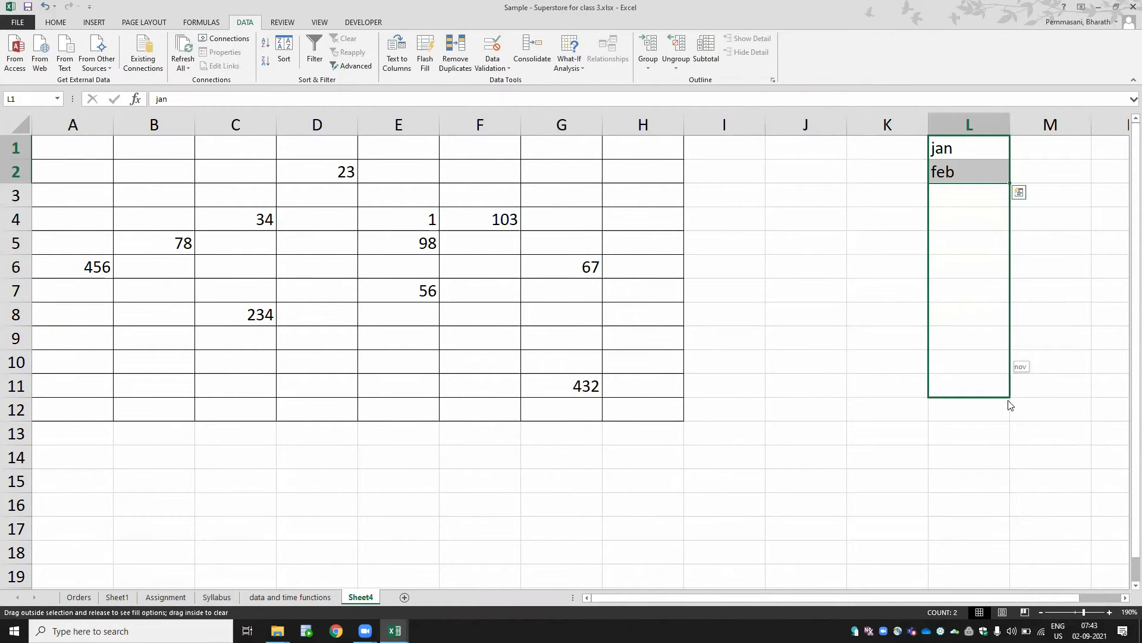
drag(1011, 412, 1010, 416)
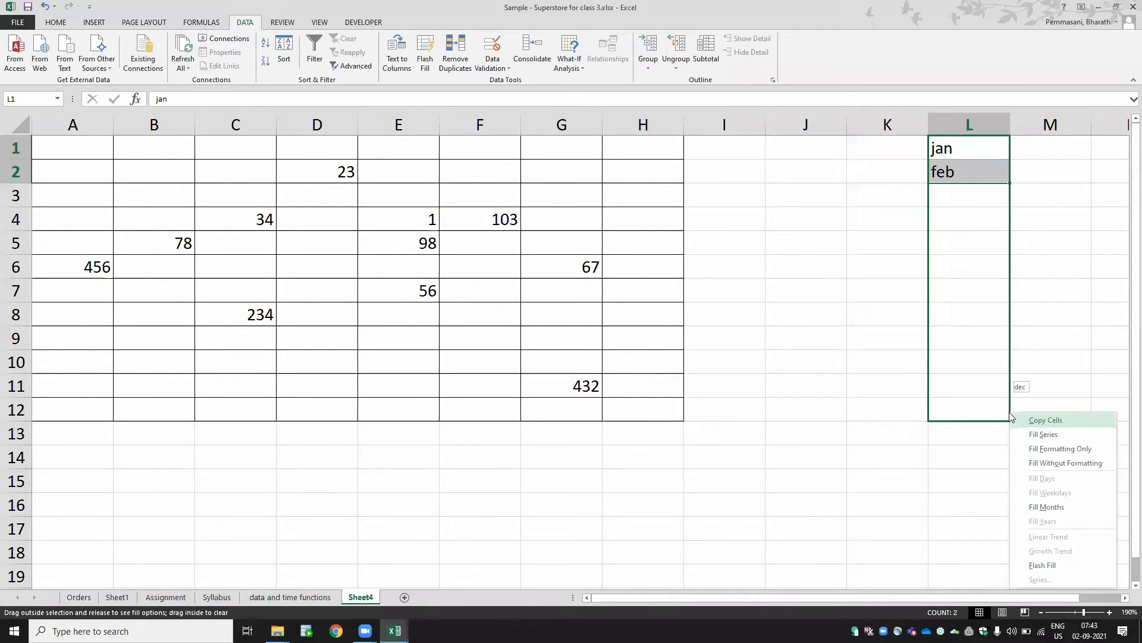
click(1010, 413)
- Fill the month series from jan through dec down column L to row 12
key(ctrl+Up)
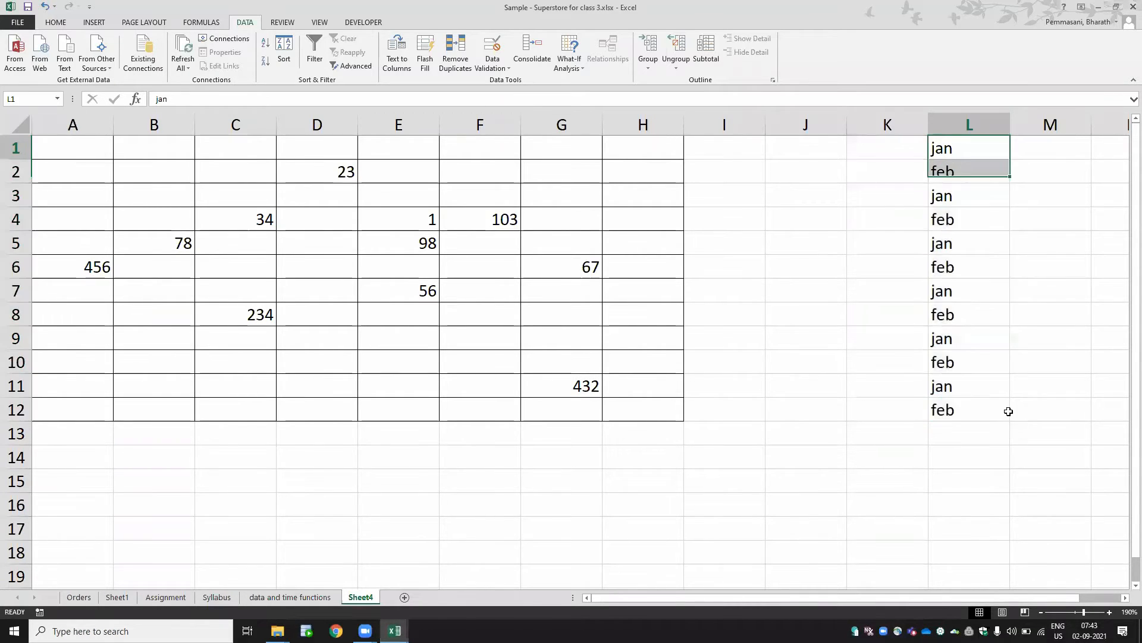
key(shift+Down)
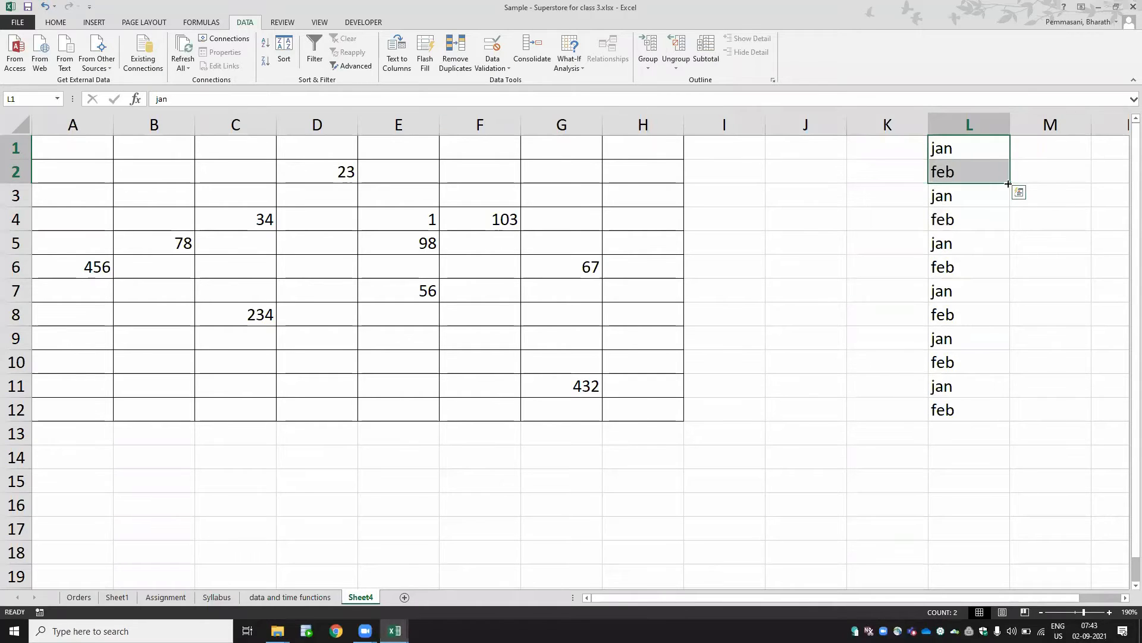
drag(1009, 184, 986, 417)
click(808, 217)
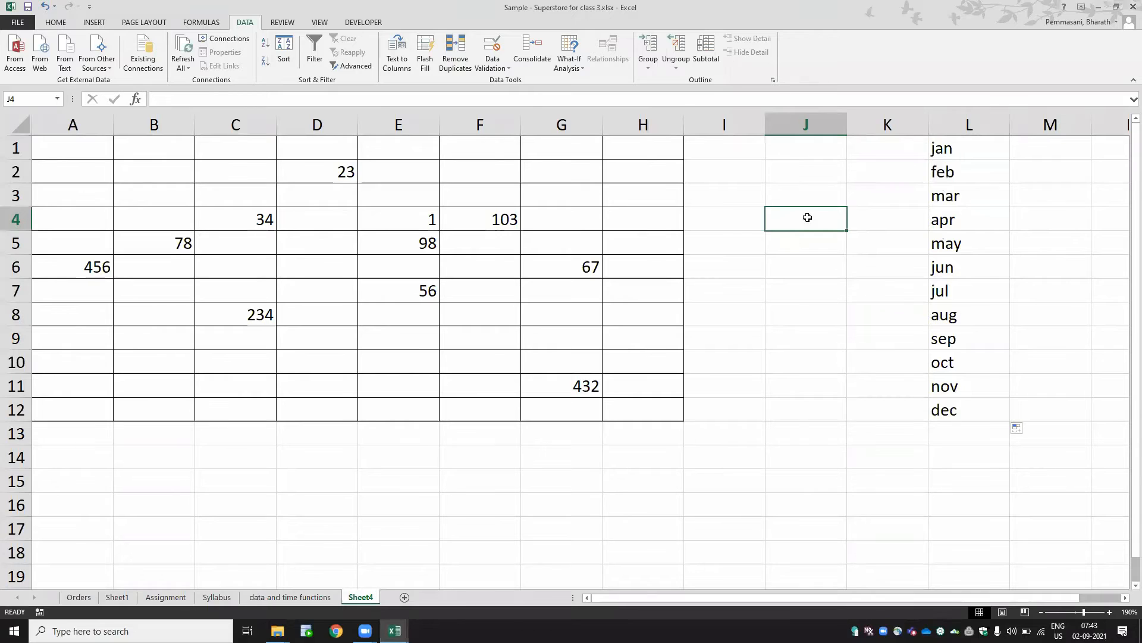
- Move the month list down one row so it occupies L2:L13
key(Up)
key(Up)
key(Up)
key(Right)
key(Right)
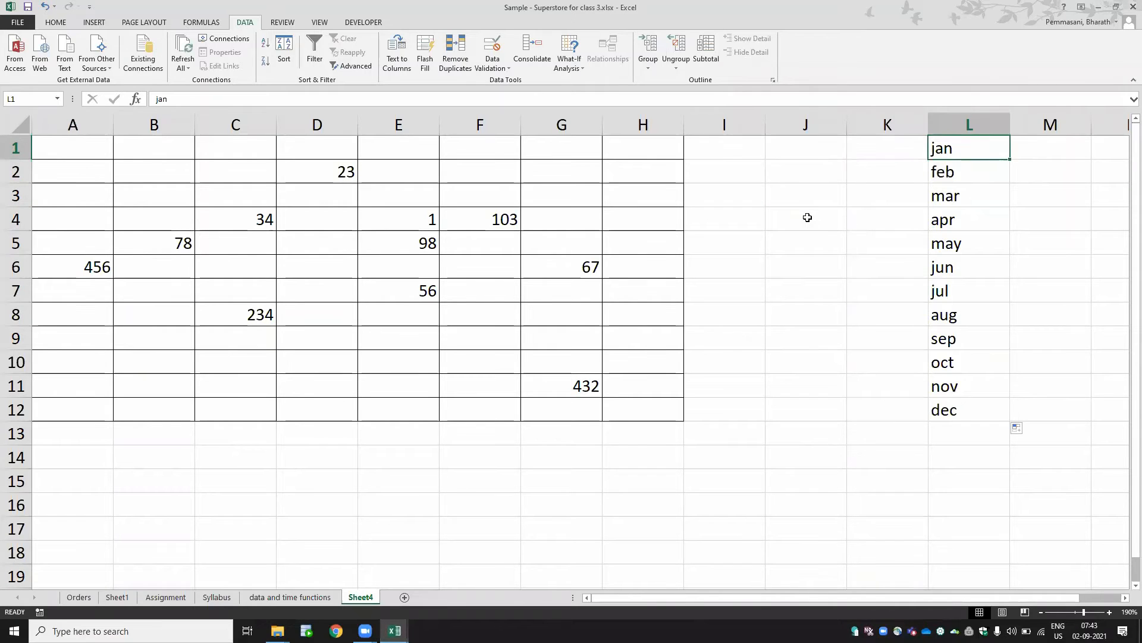
key(ctrl+shift+Down)
key(ctrl+x)
key(Down)
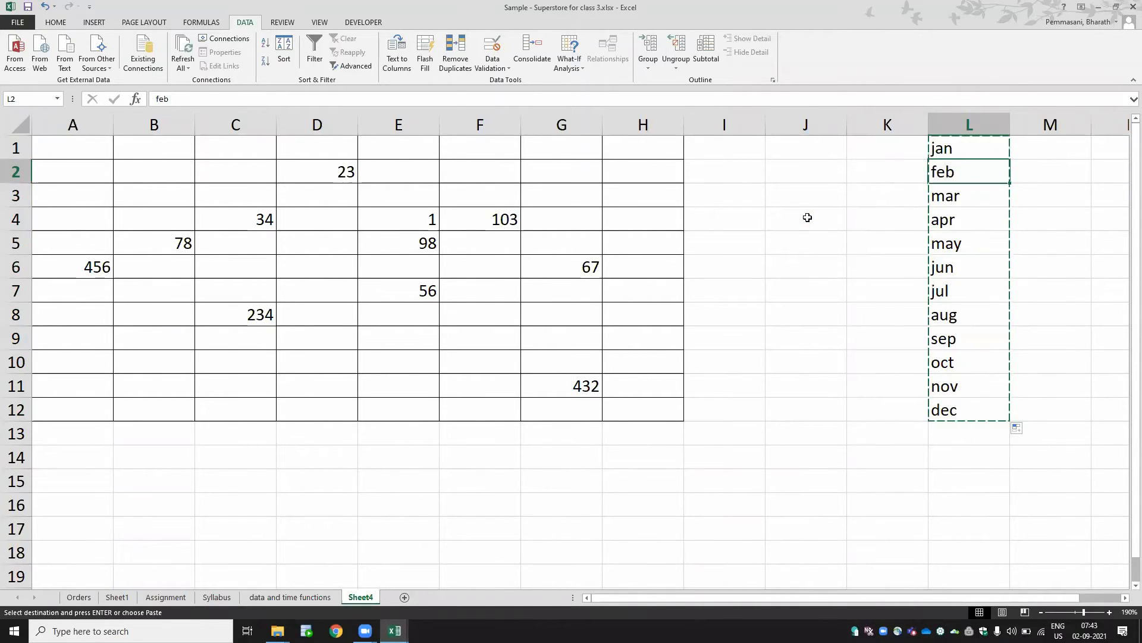
key(ctrl+v)
- Add the header 'Month list' in cell L1
key(Up)
text(MOnth list)
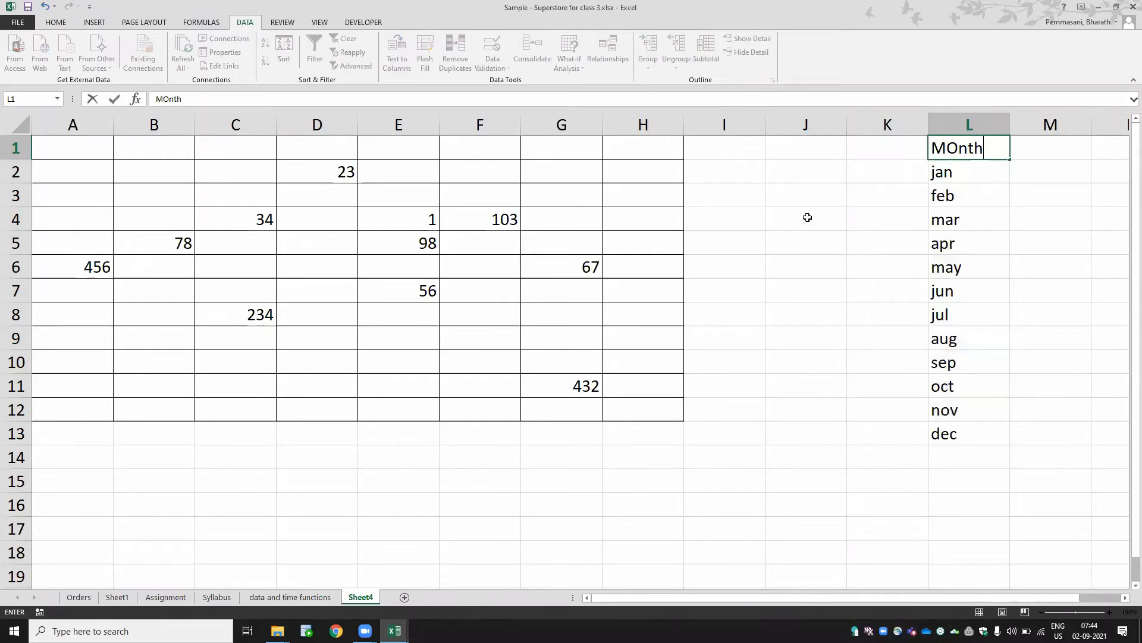
key(Return)
- Select H1:H12 and give it a light blue fill colour
key(Left)
key(Left)
key(Left)
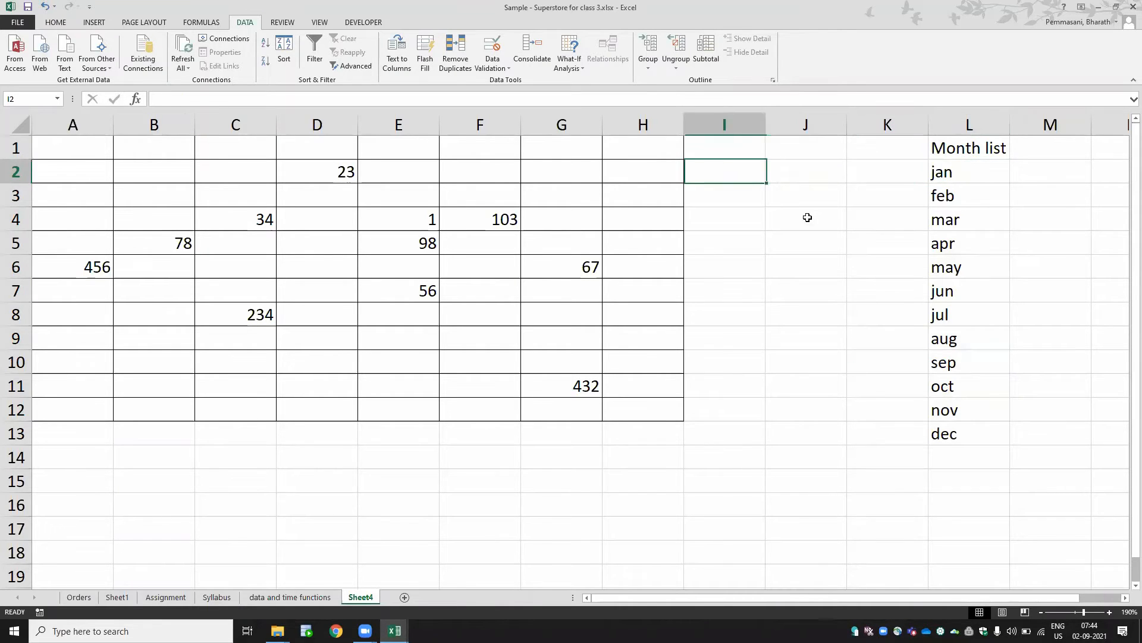
key(Up)
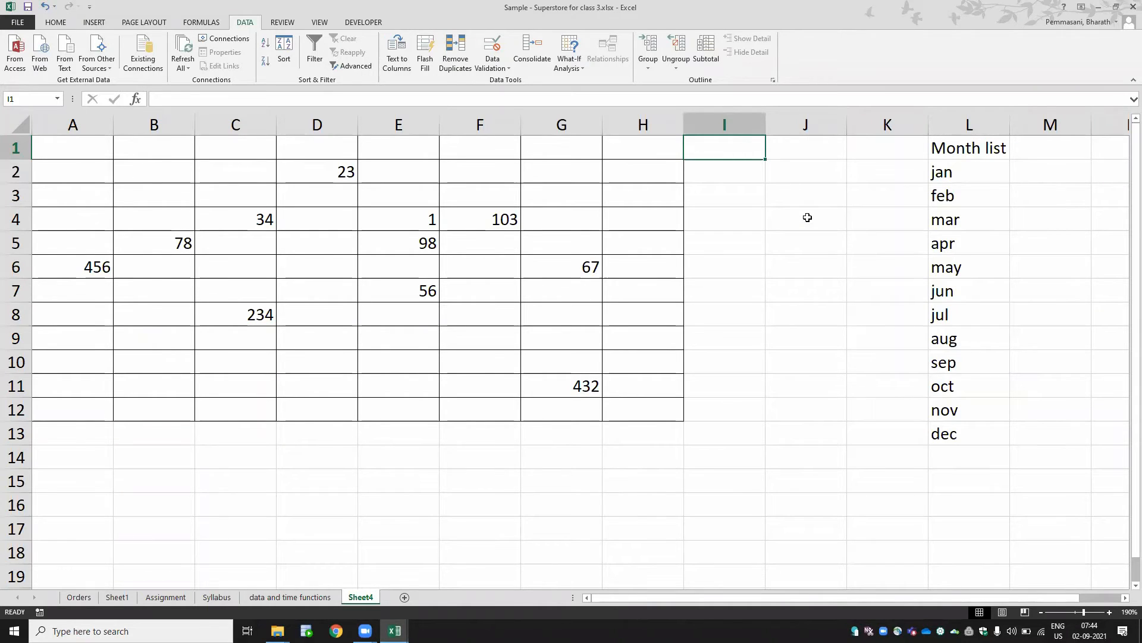
key(Left)
key(shift+Down)
key(shift+Down)
key(shift+Down)
key(shift+Down)
key(shift+Down)
key(shift+Down)
key(shift+Down)
key(shift+Down)
key(shift+Down)
key(shift+Down)
key(shift+Down)
key(shift+Down)
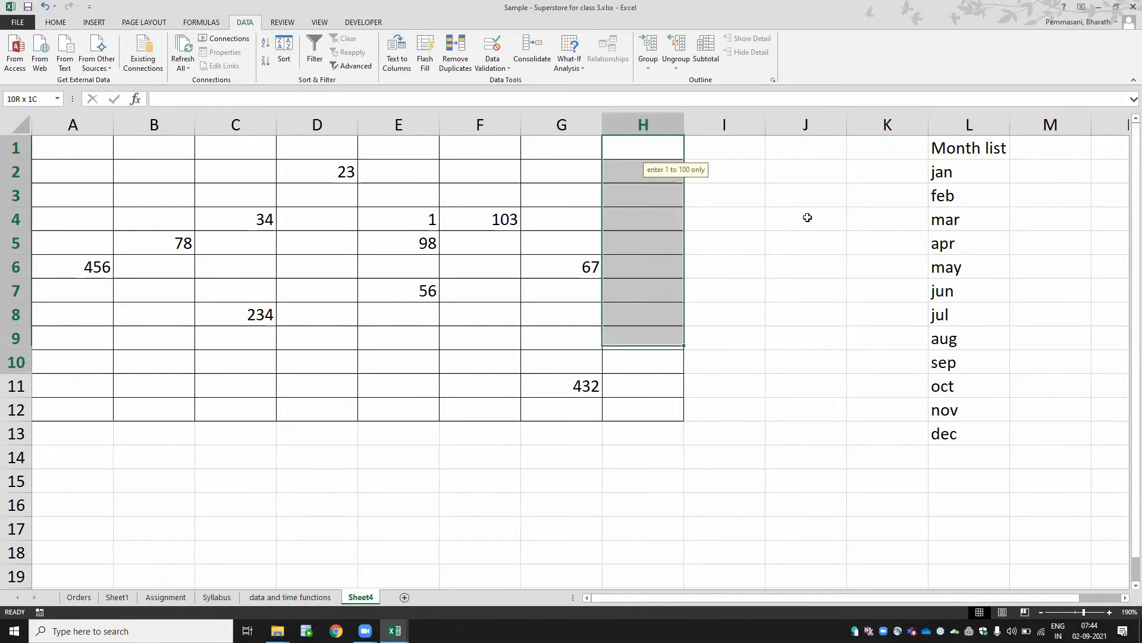
key(shift+Up)
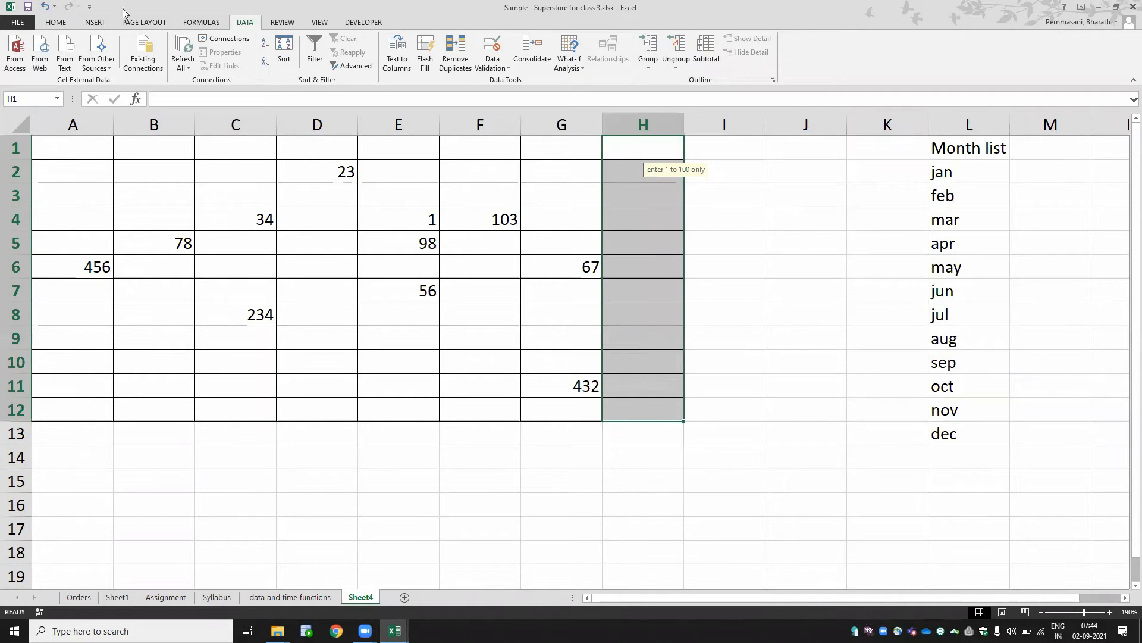
click(55, 25)
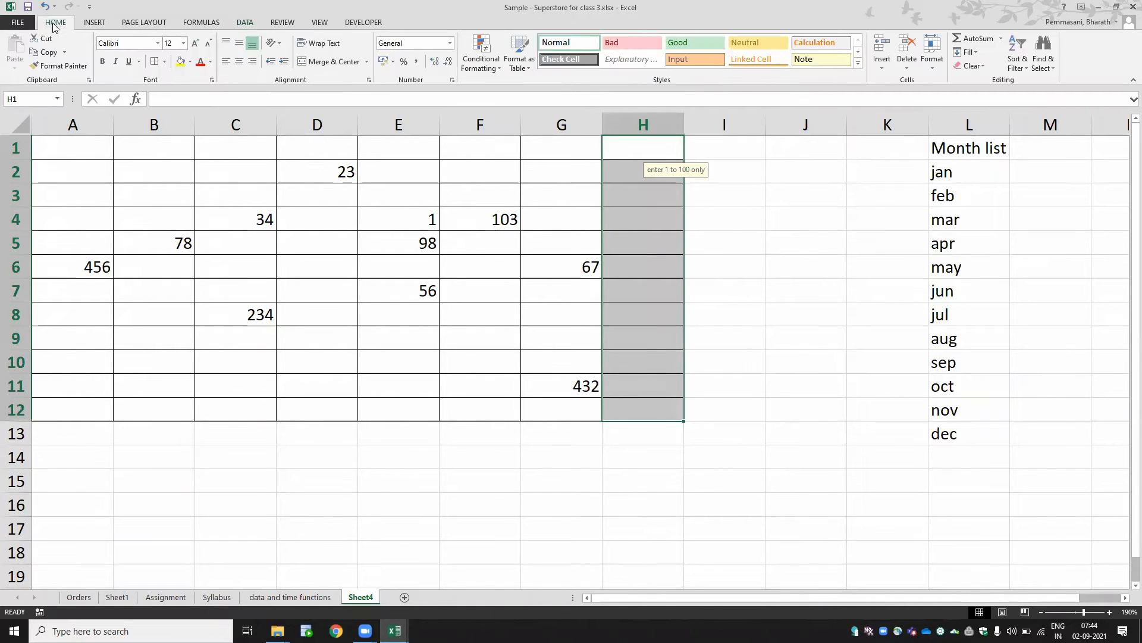
click(180, 61)
click(190, 61)
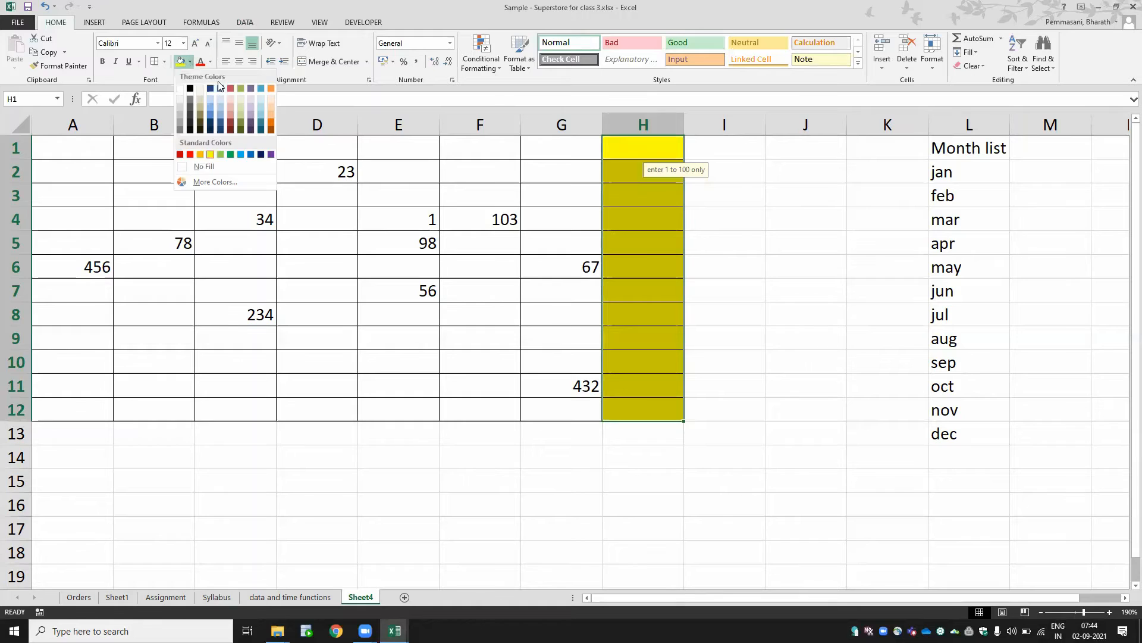
click(261, 103)
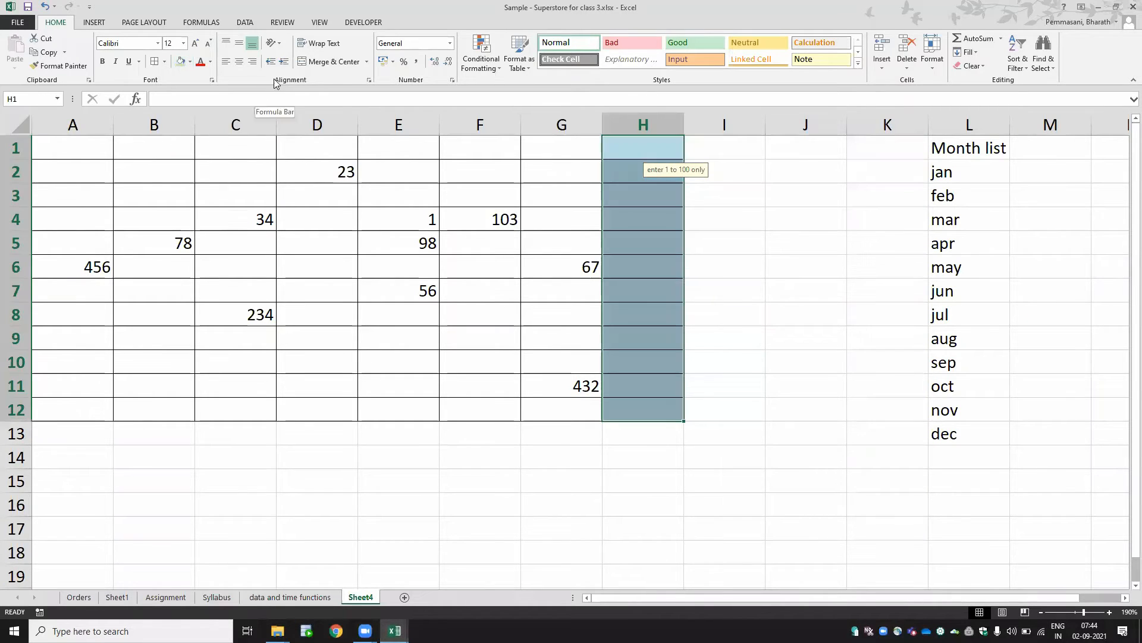
- Clear H1:H12's existing validation and set a List validation with source =$L$2:$L$13
click(246, 22)
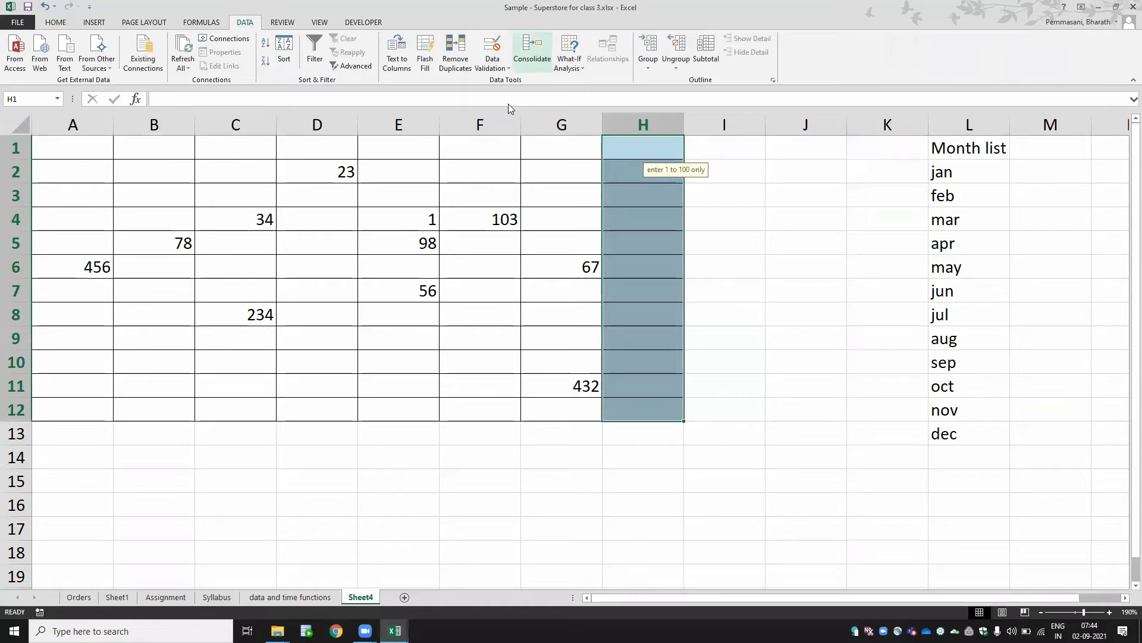
click(493, 64)
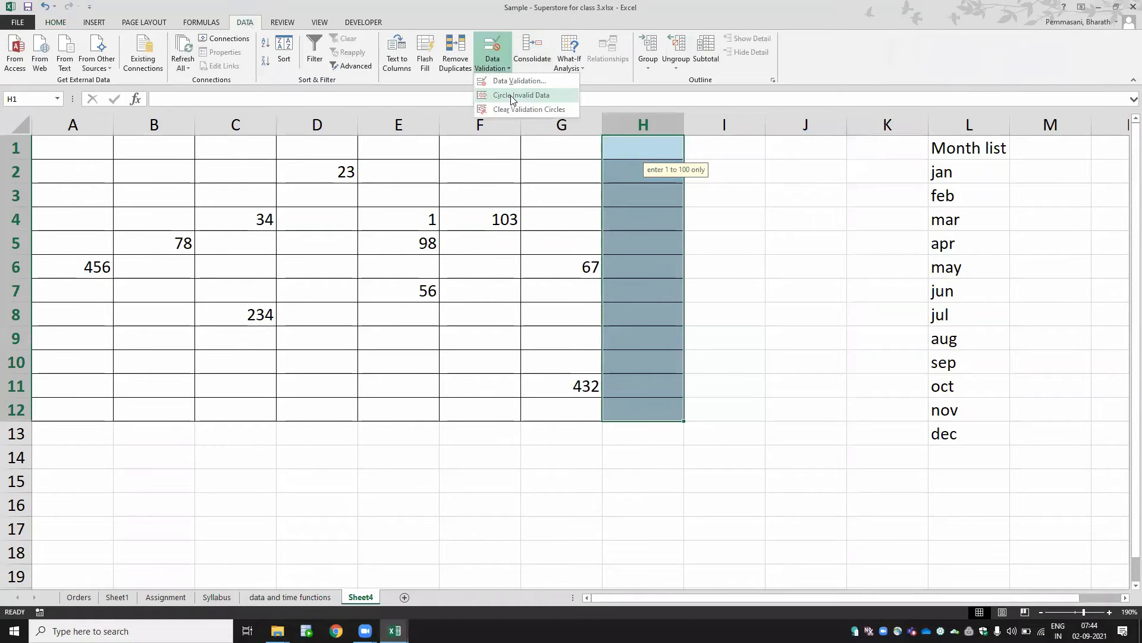
click(526, 80)
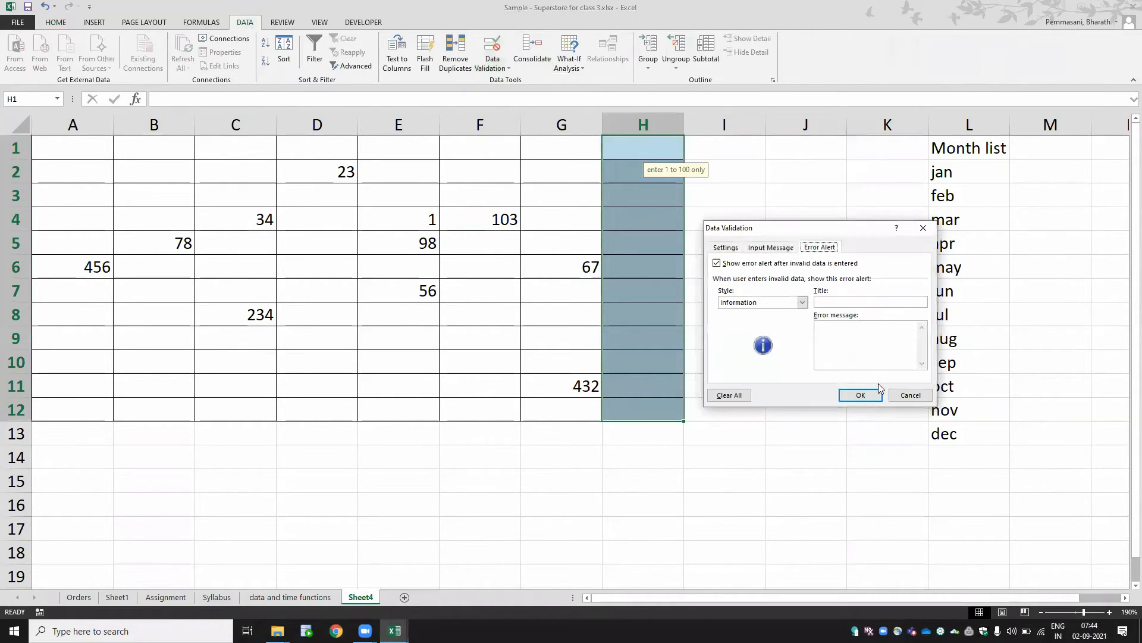
click(730, 396)
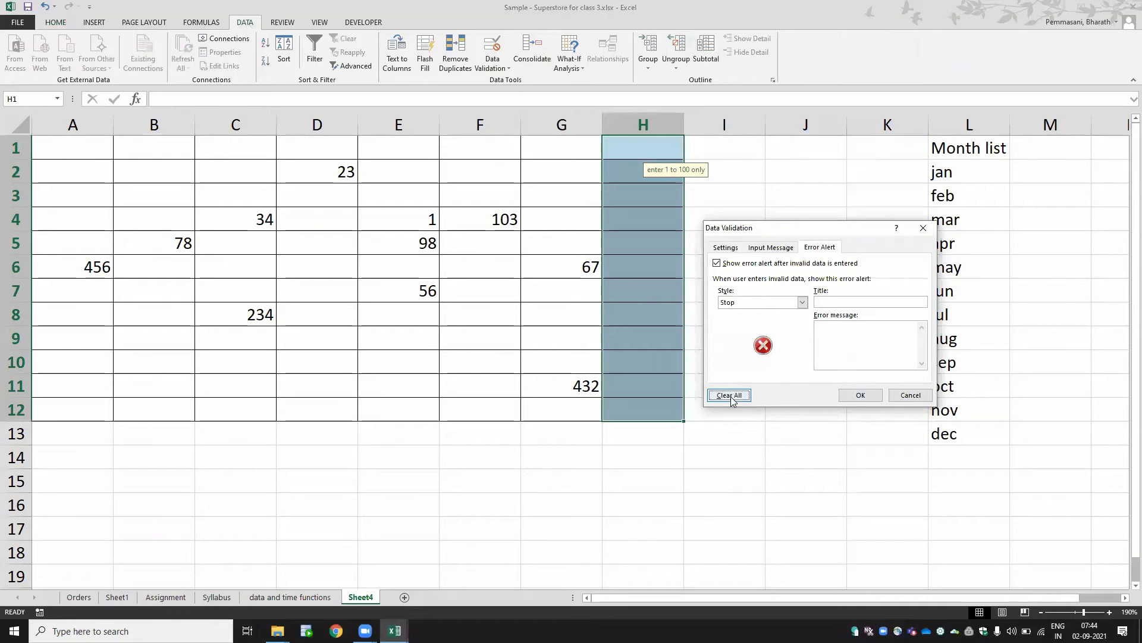
click(725, 247)
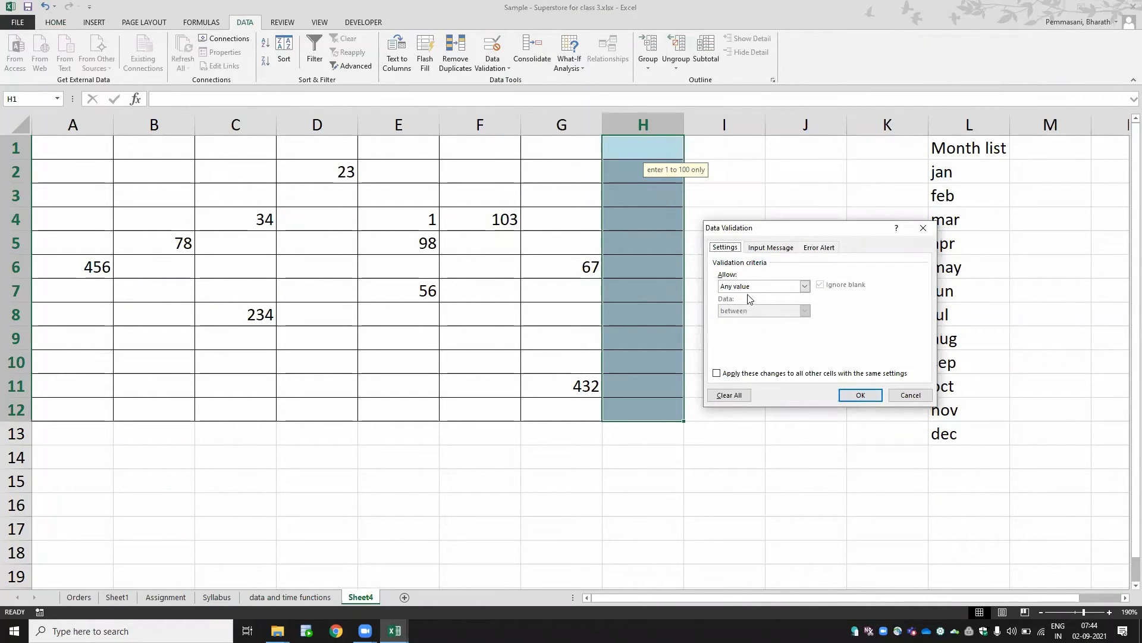
click(762, 288)
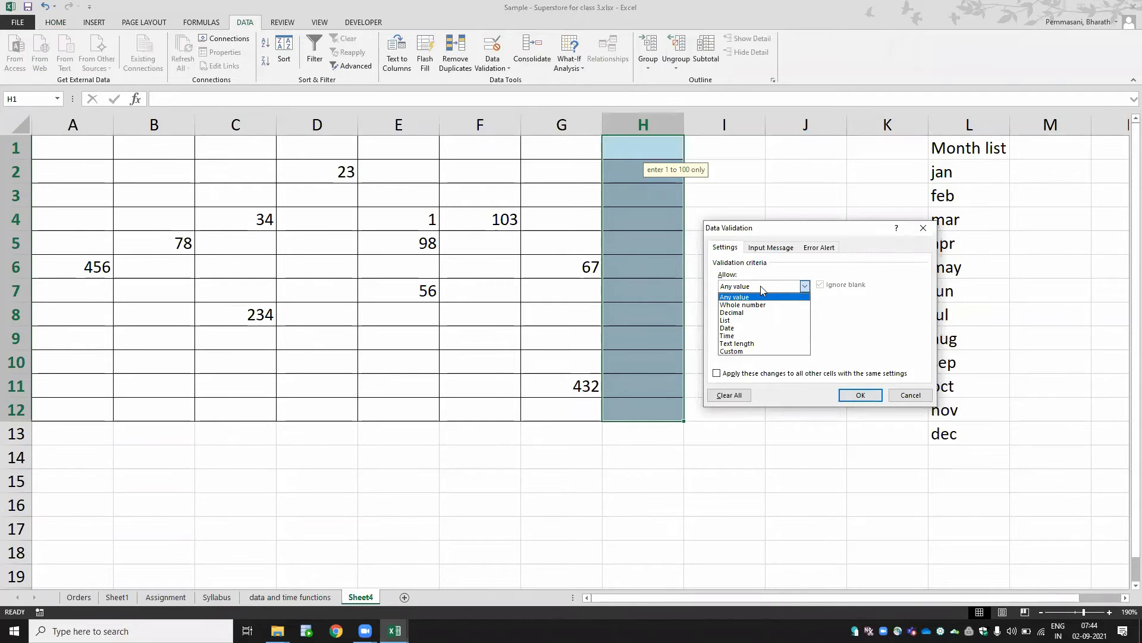
click(759, 321)
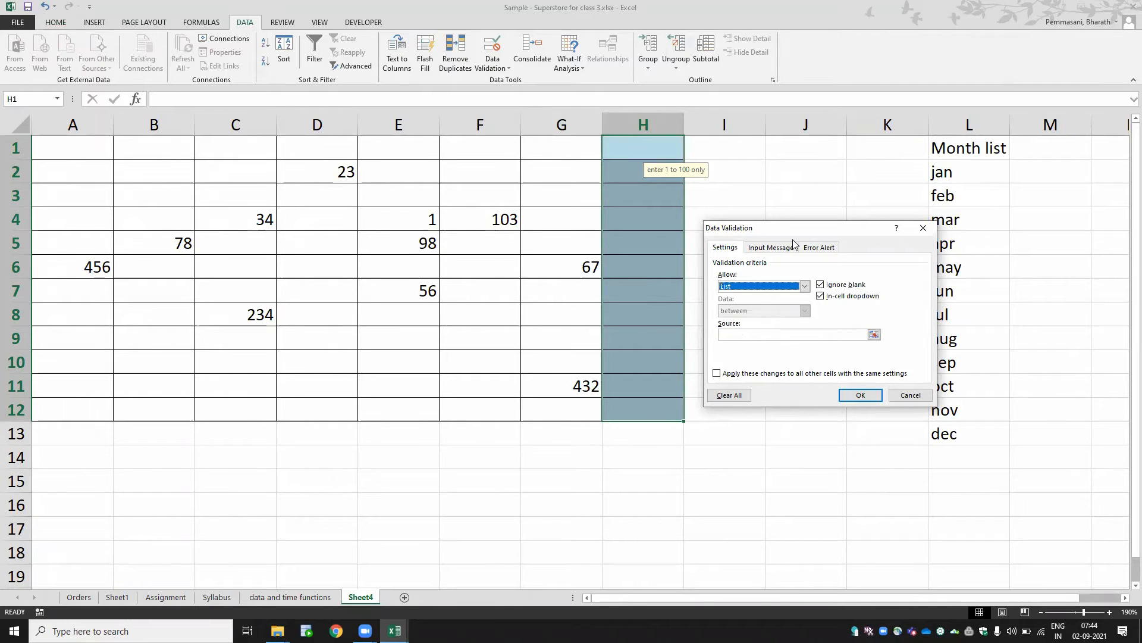
drag(796, 234, 407, 180)
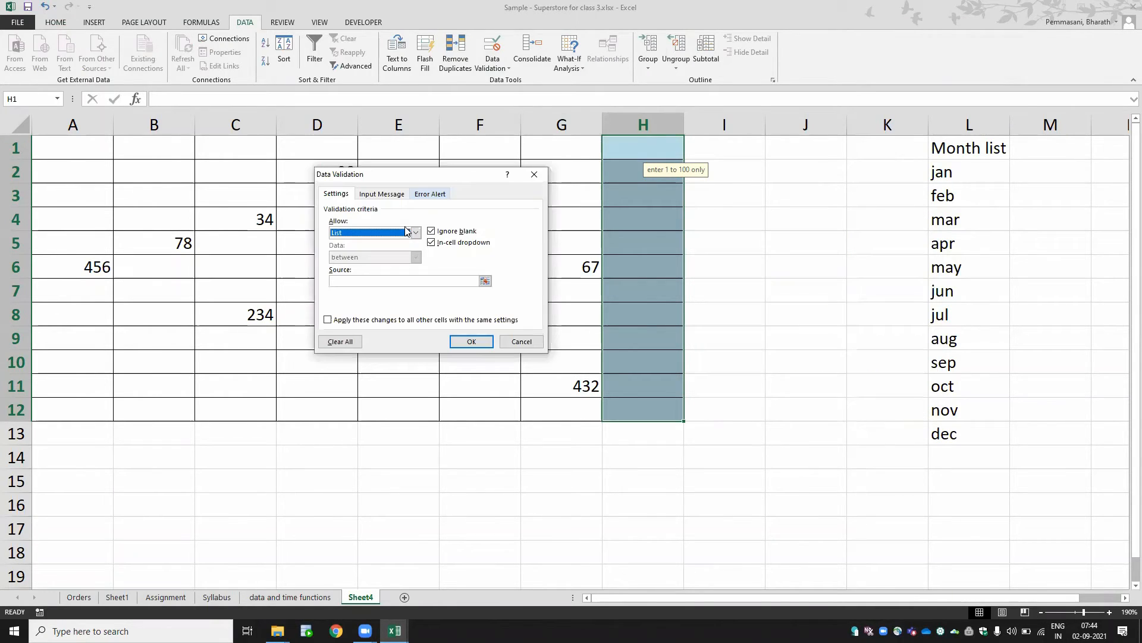
click(404, 281)
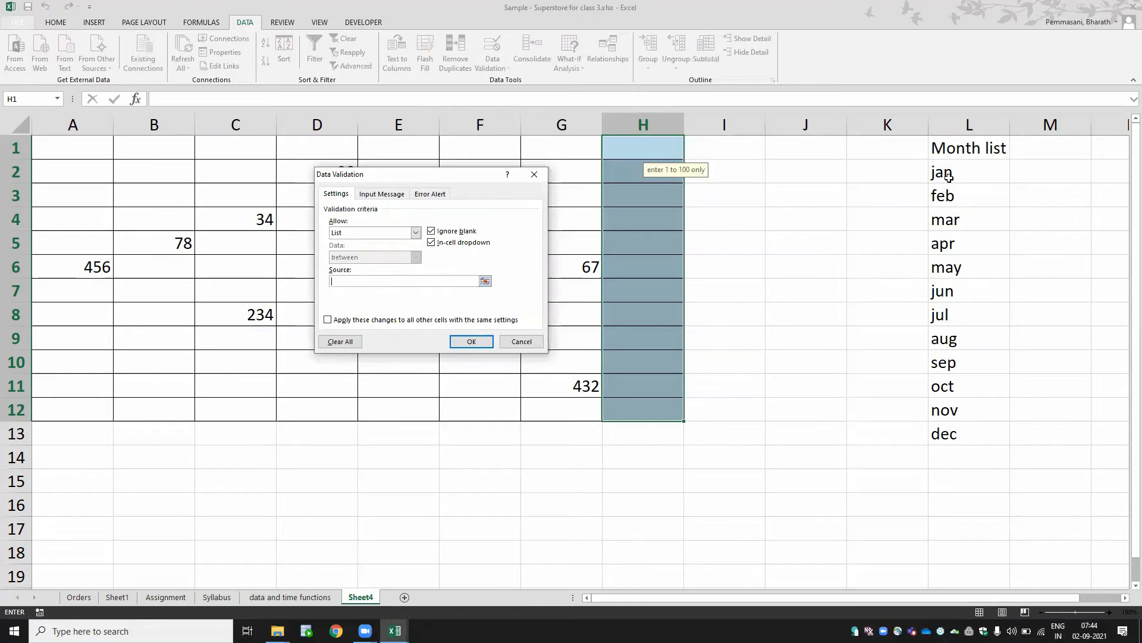
drag(946, 177, 952, 278)
drag(952, 384, 955, 433)
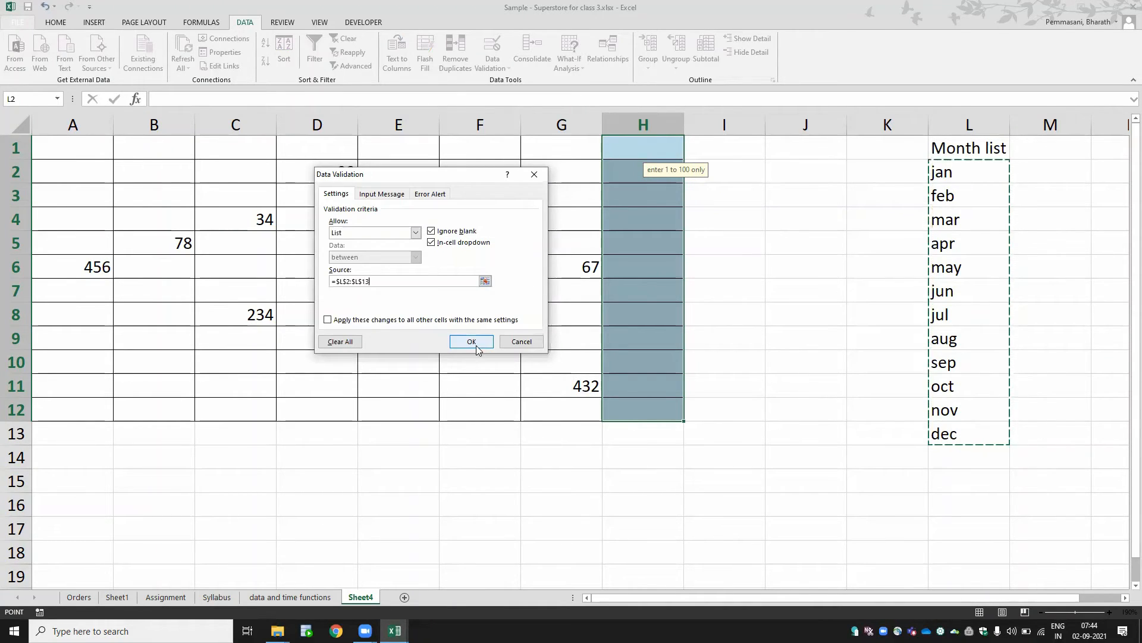
click(471, 341)
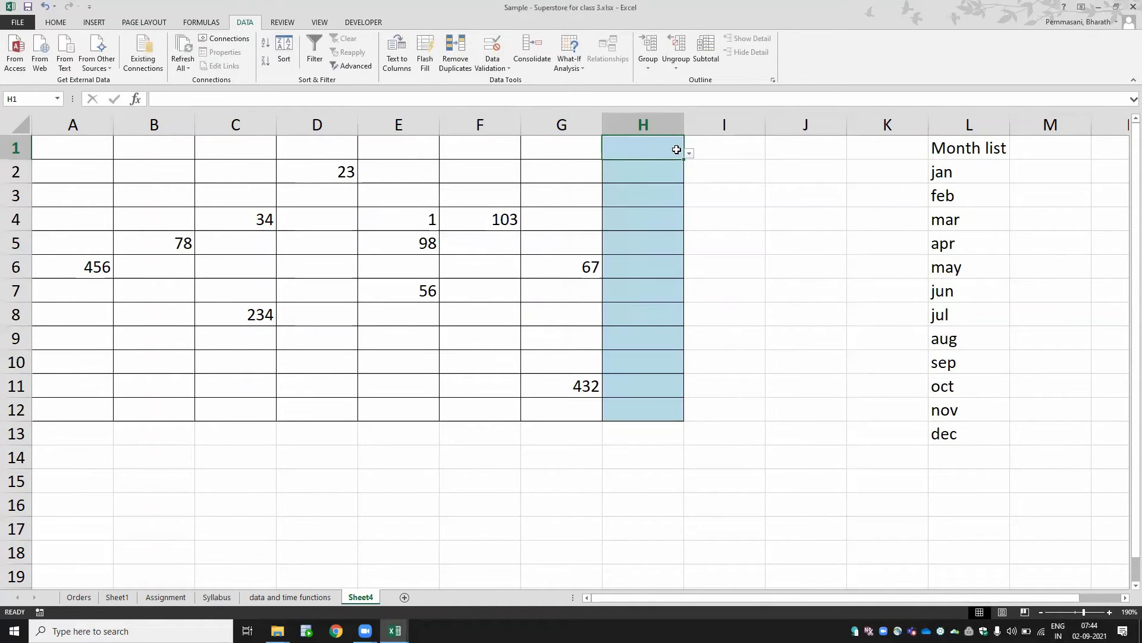
- Pick mar in H1 and sep in H2 from the cells' dropdown lists
click(688, 156)
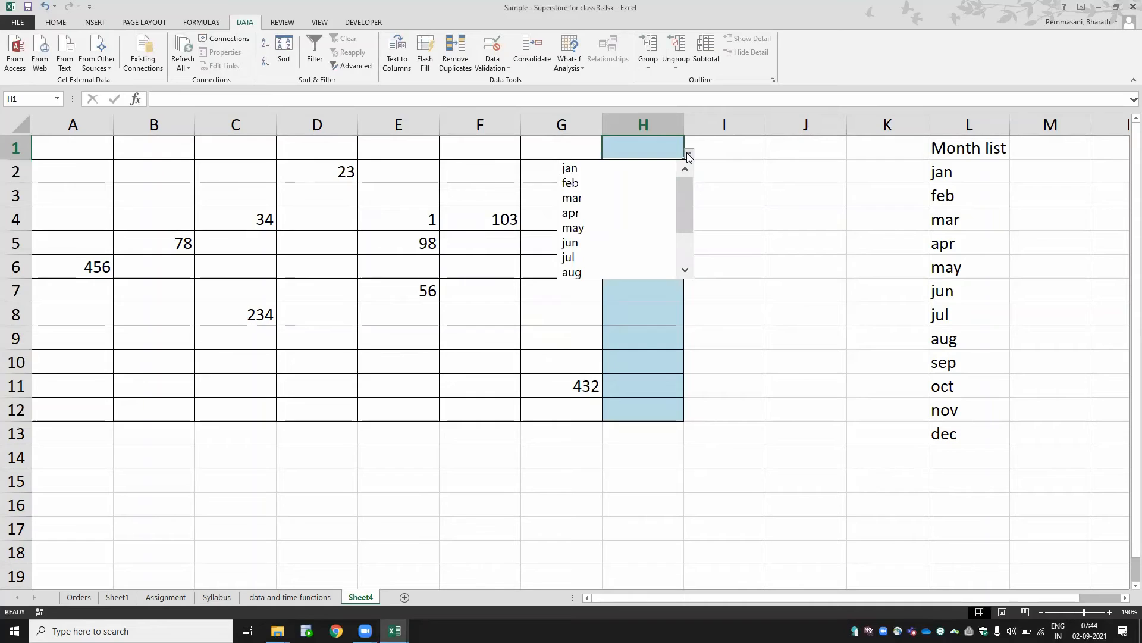
click(655, 198)
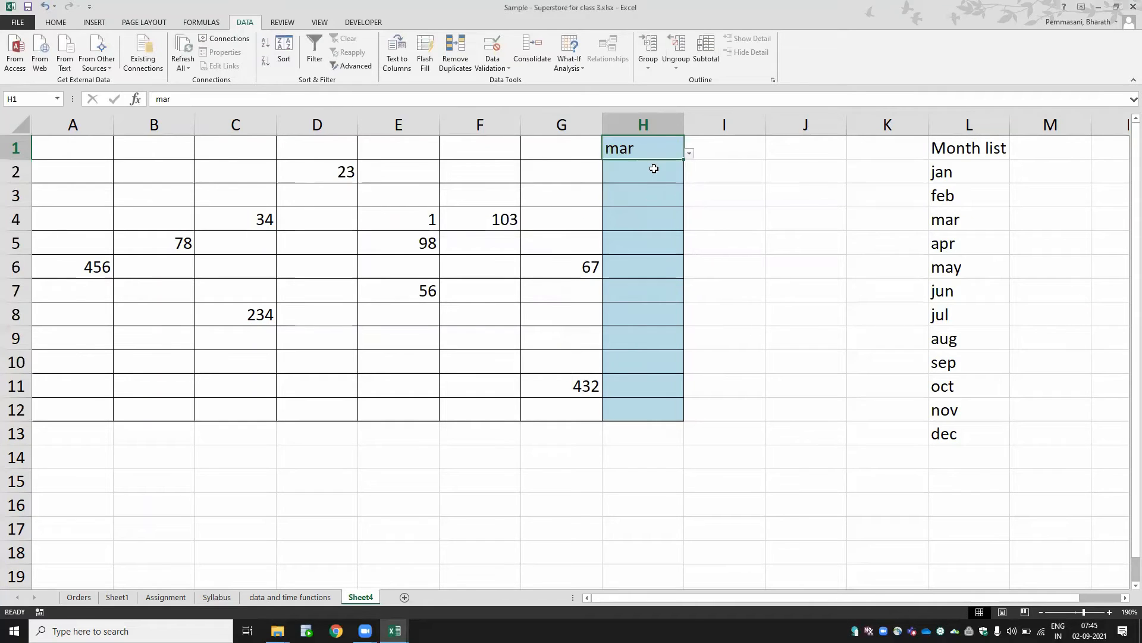
click(654, 169)
click(689, 178)
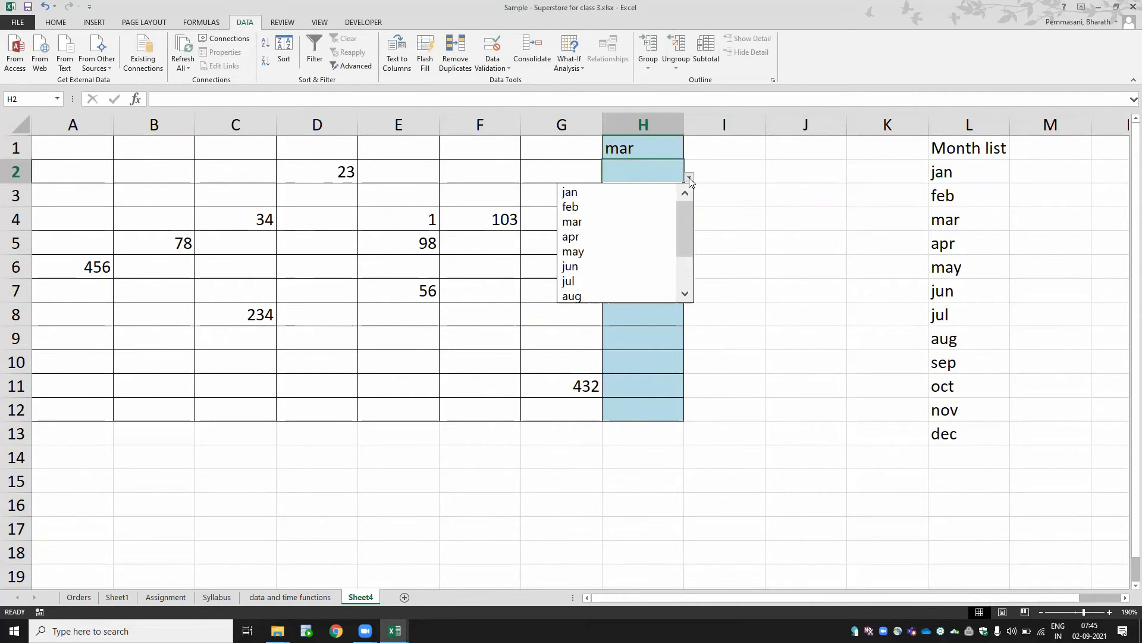
drag(684, 232, 682, 261)
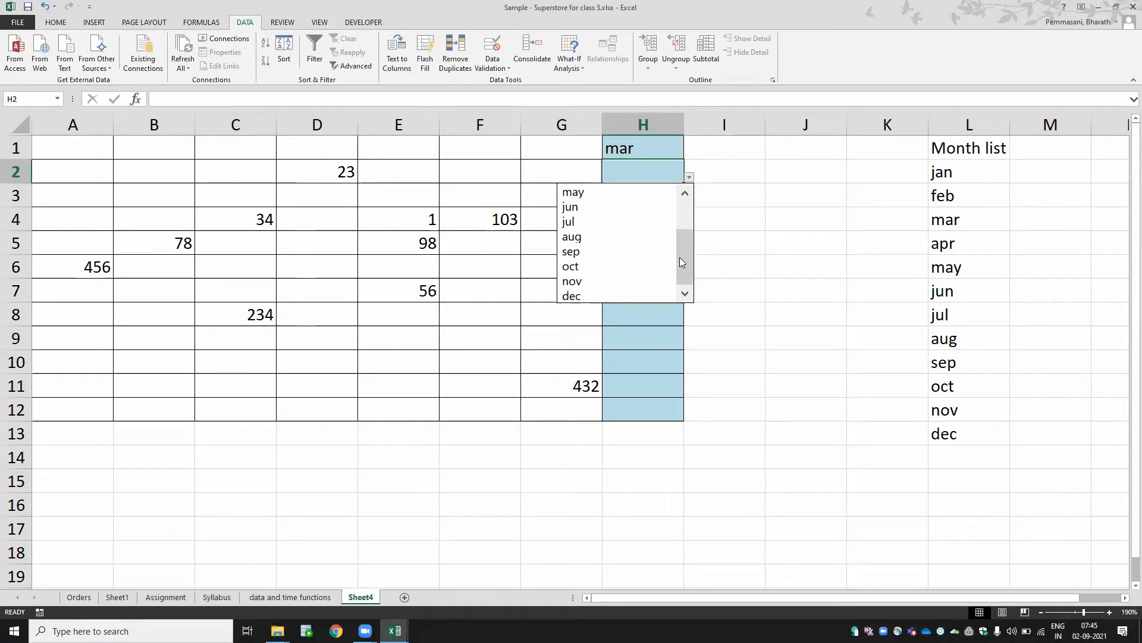
click(637, 255)
click(665, 197)
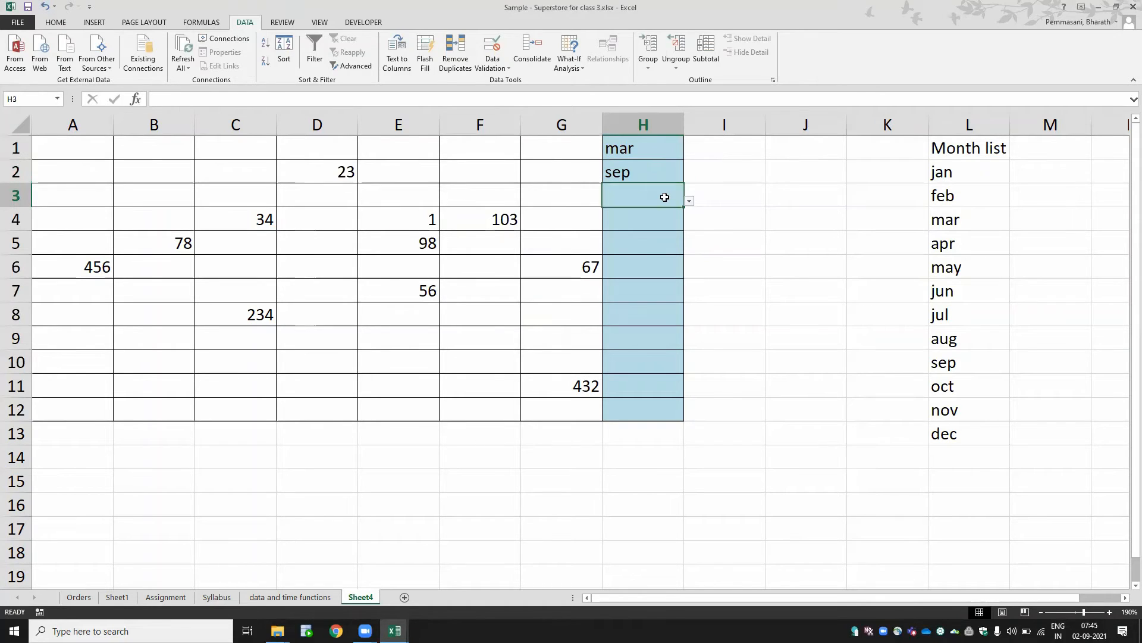
click(644, 227)
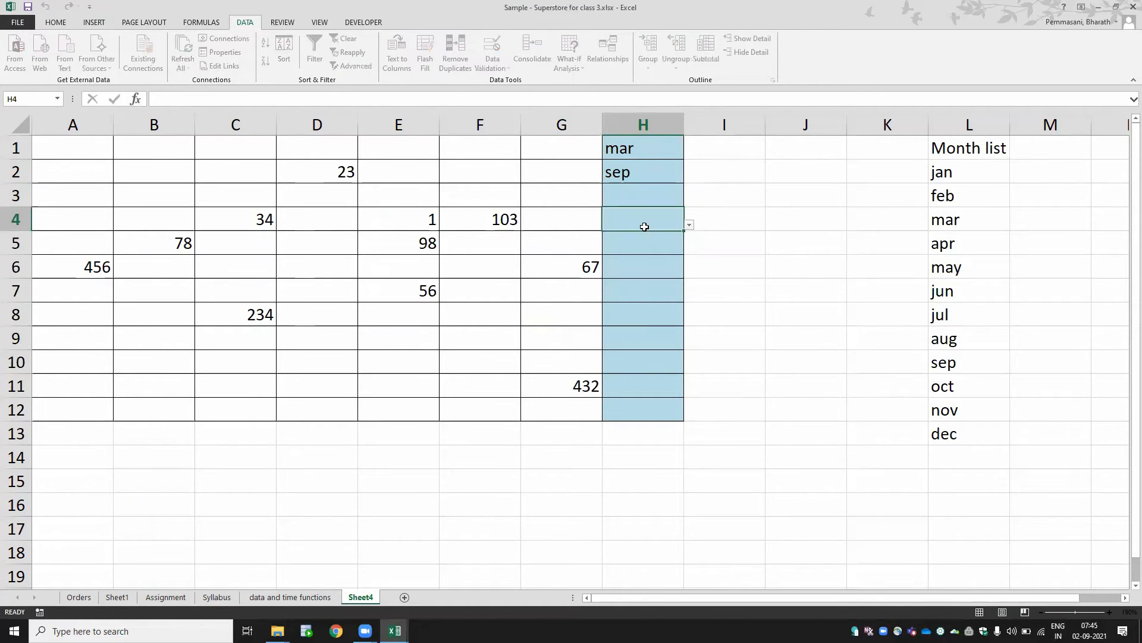
- Try entering 234 in H4, then pick oct for H4 from its month dropdown list
text(234)
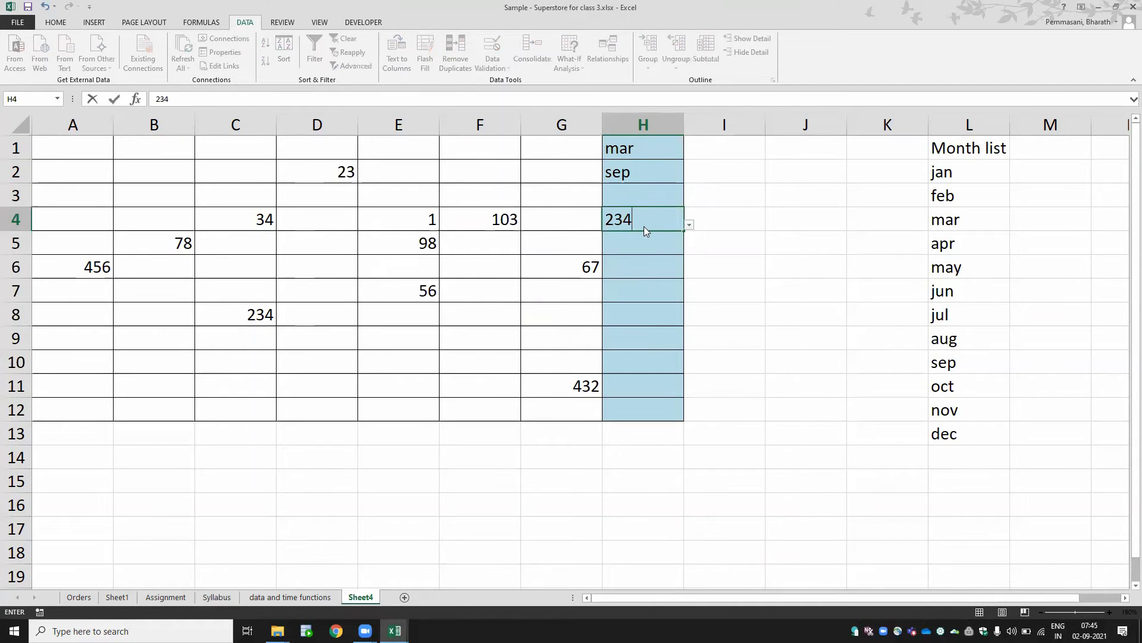
key(Return)
key(Escape)
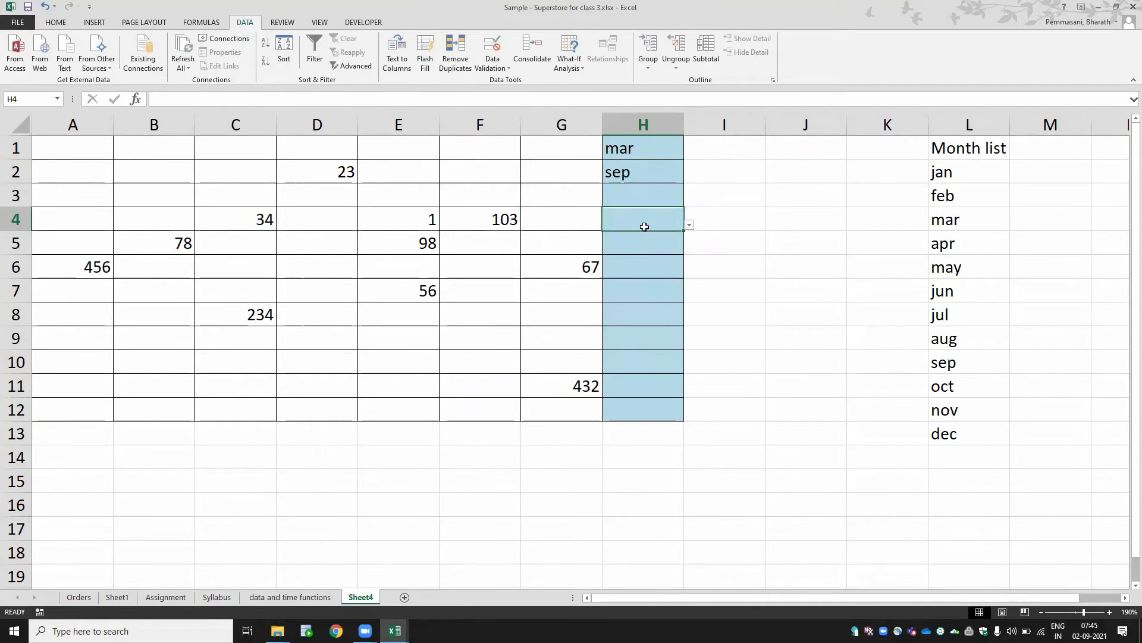
click(689, 225)
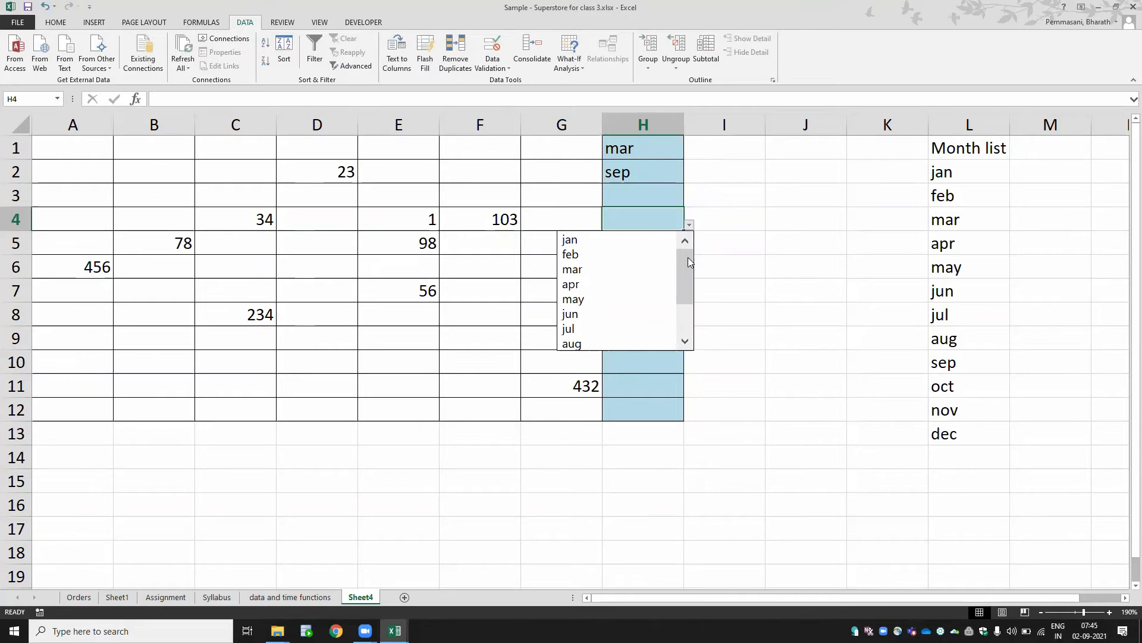
drag(688, 262, 688, 290)
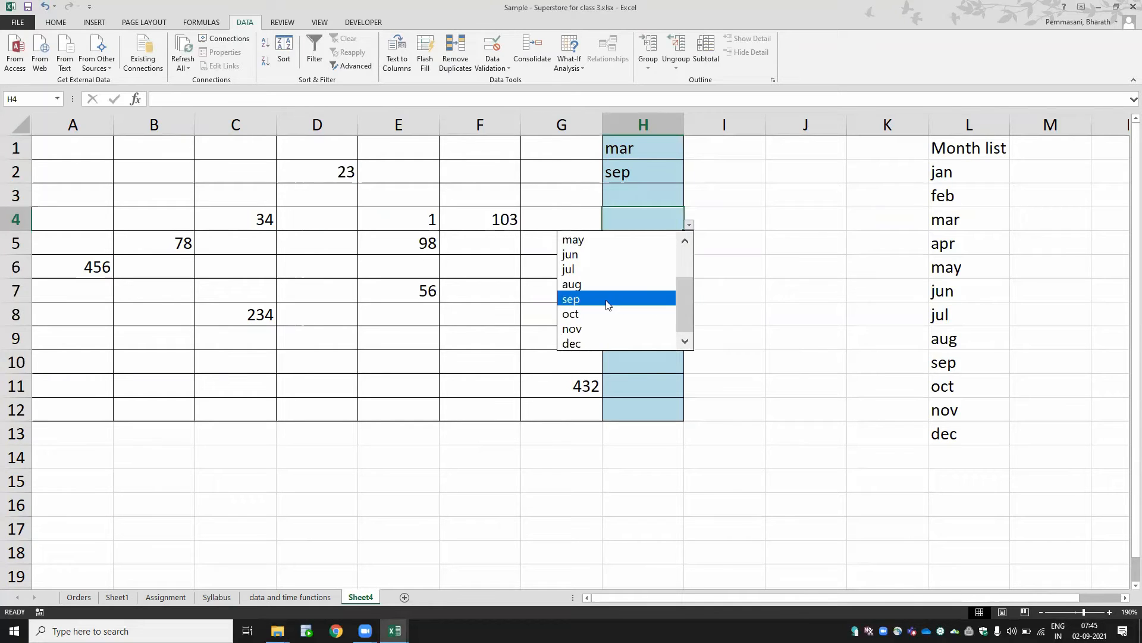
click(604, 317)
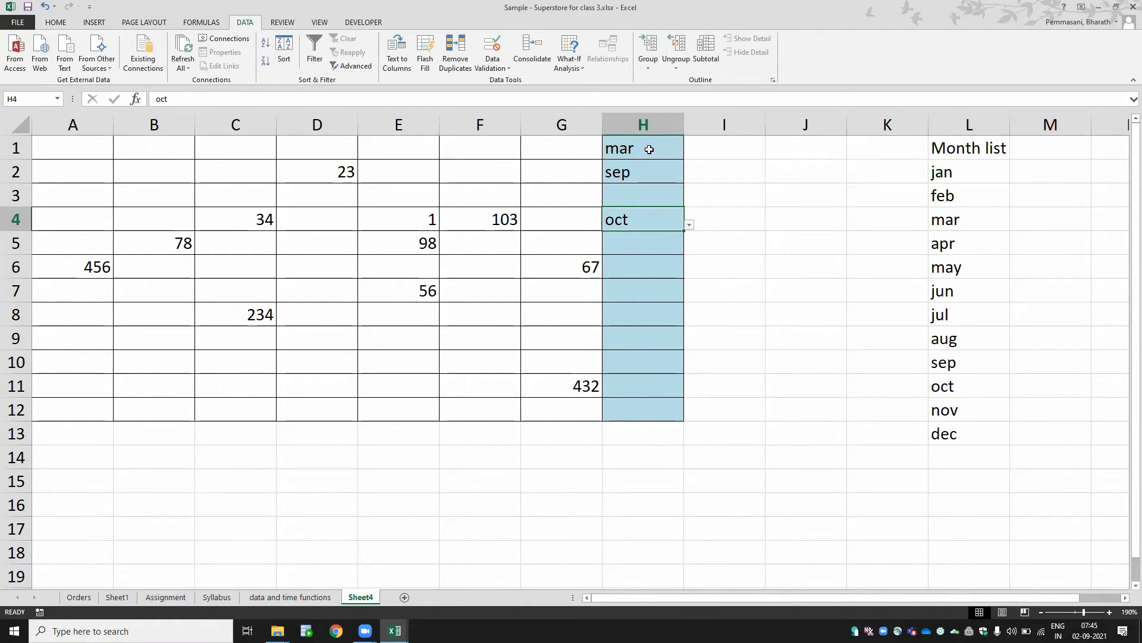
- Clear the contents of H1:H12
drag(652, 148, 623, 422)
key(Delete)
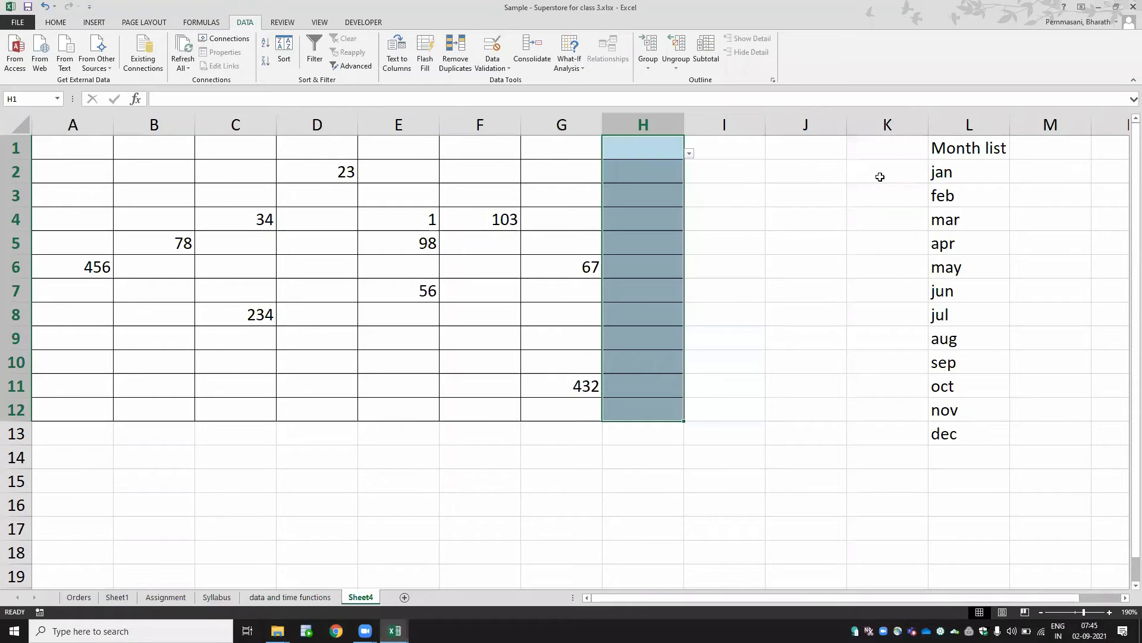
- Enter Sunday in K2 and Monday in K3
click(880, 177)
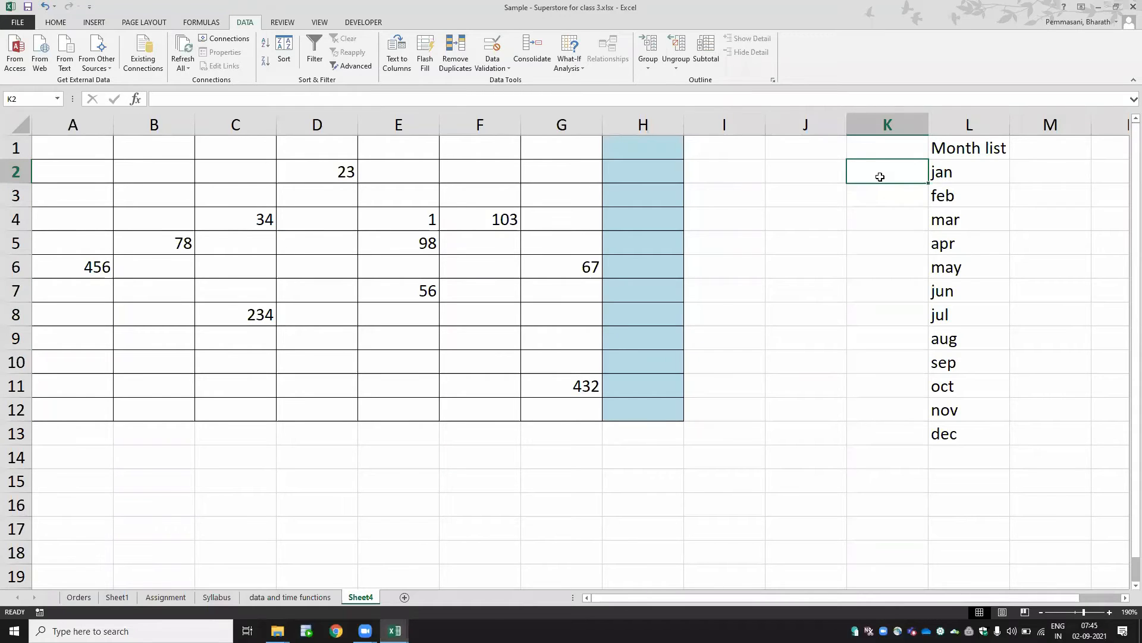
text(sunday)
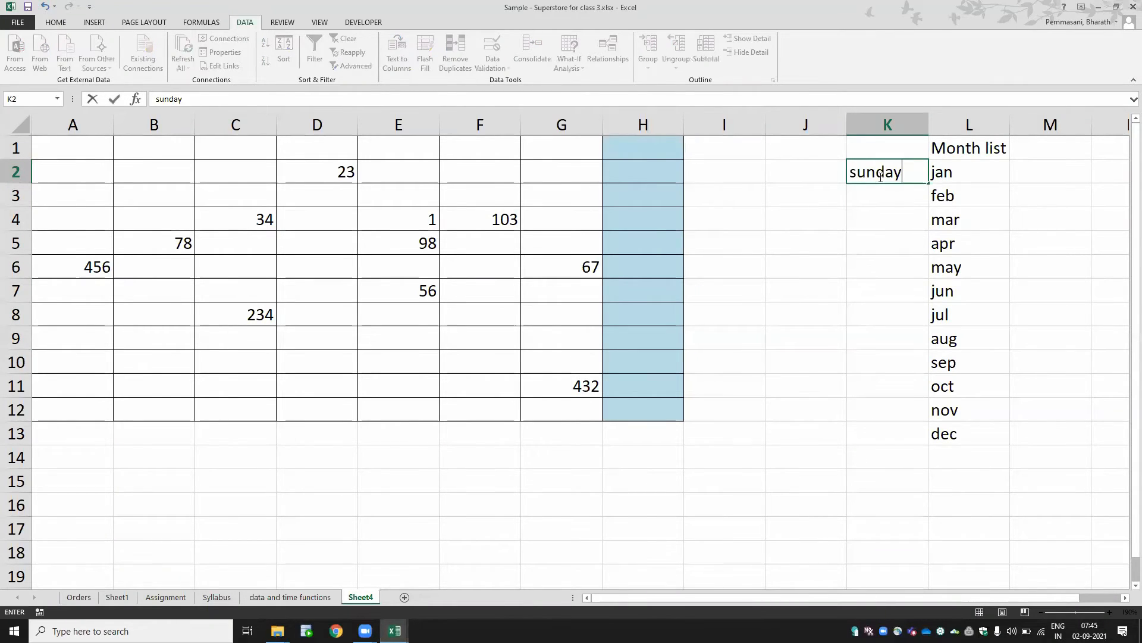
key(ctrl+Return)
key(Return)
text(,mo)
key(BackSpace)
key(BackSpace)
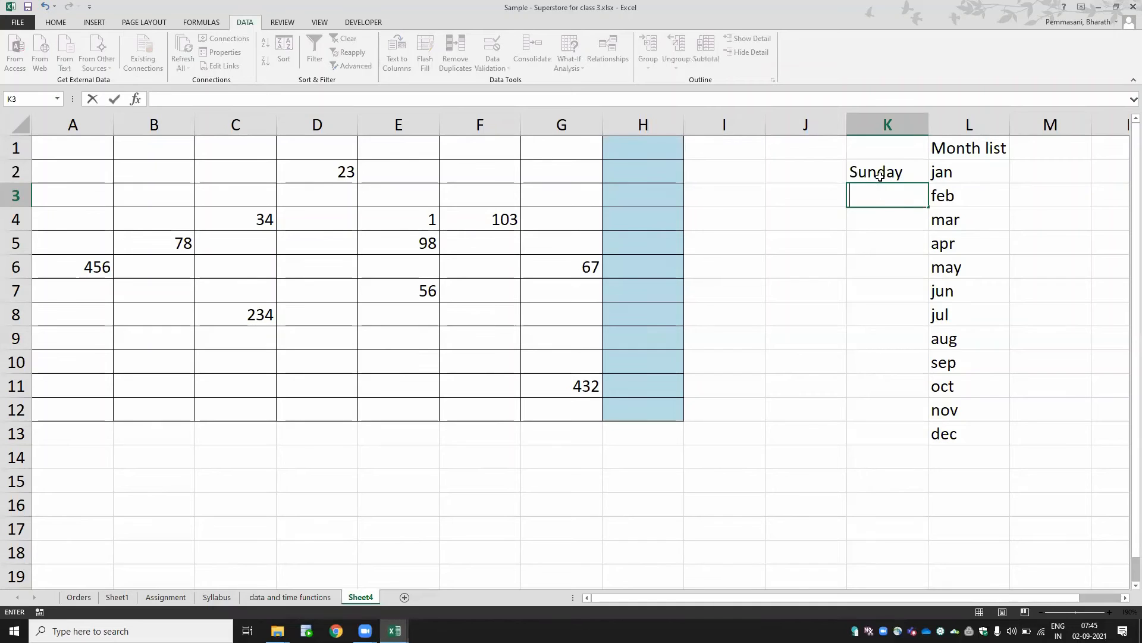
text(monday)
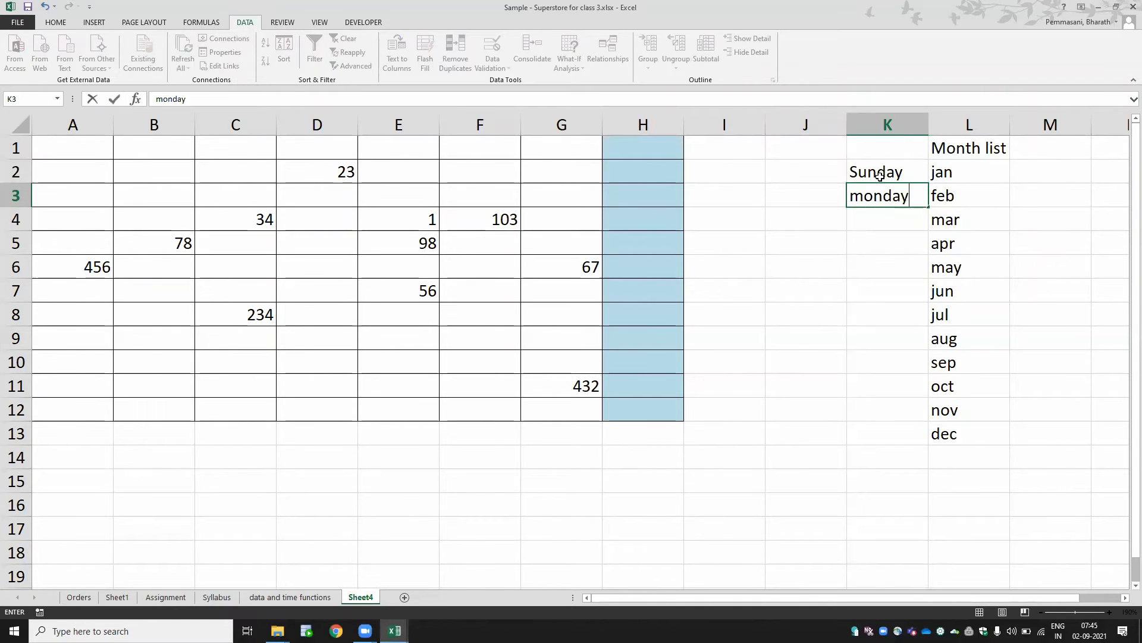
key(Return)
- Fill the weekdays from Sunday through Saturday down K2:K8 using the first two days
click(880, 175)
key(shift+Down)
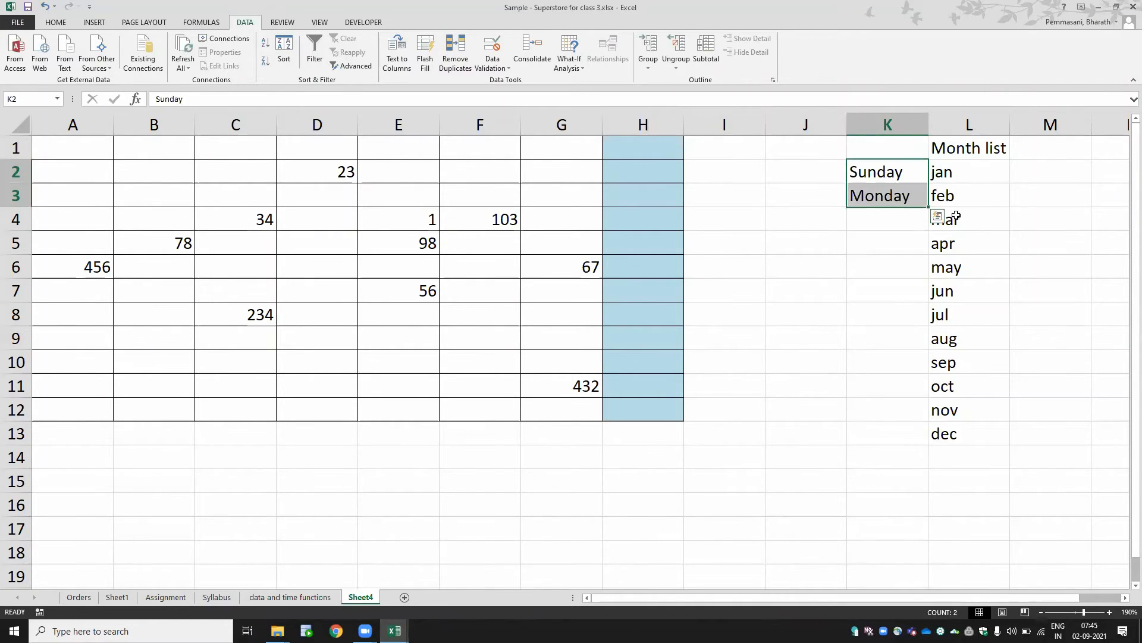
drag(930, 206, 929, 317)
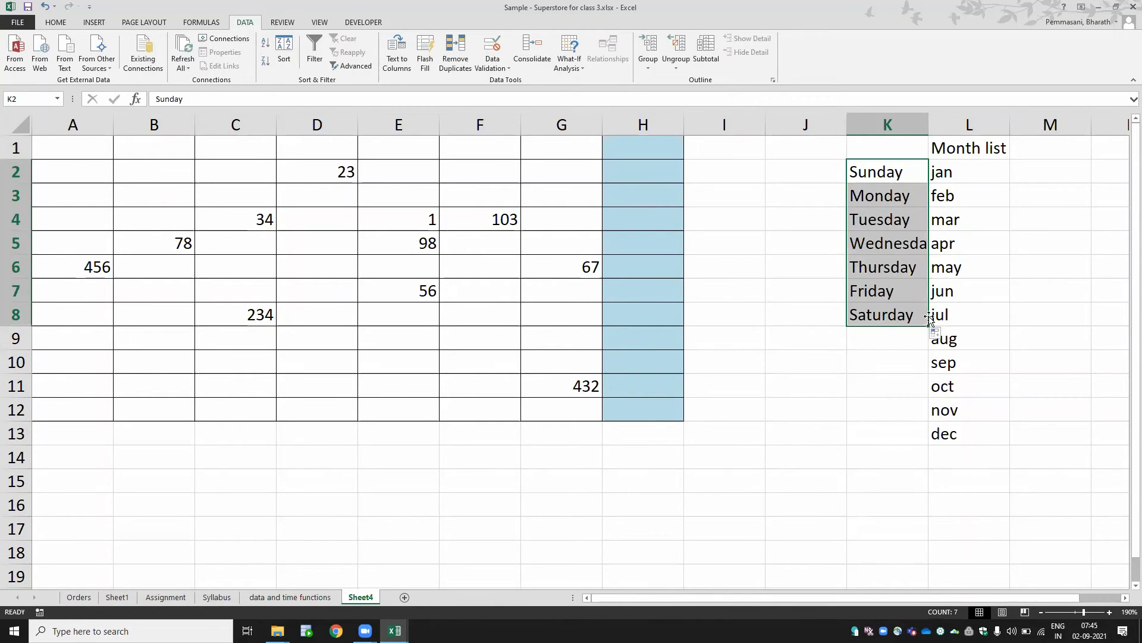
- AutoFit column K's width to fit the weekday names
text(oca)
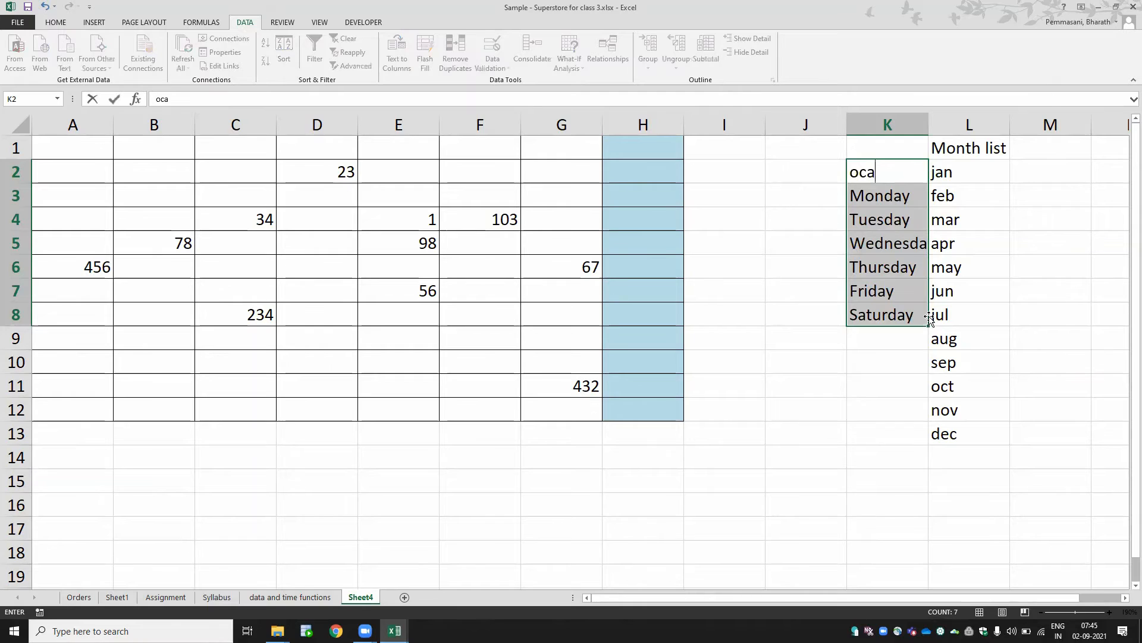
key(Escape)
key(alt)
key(o)
key(c)
key(a)
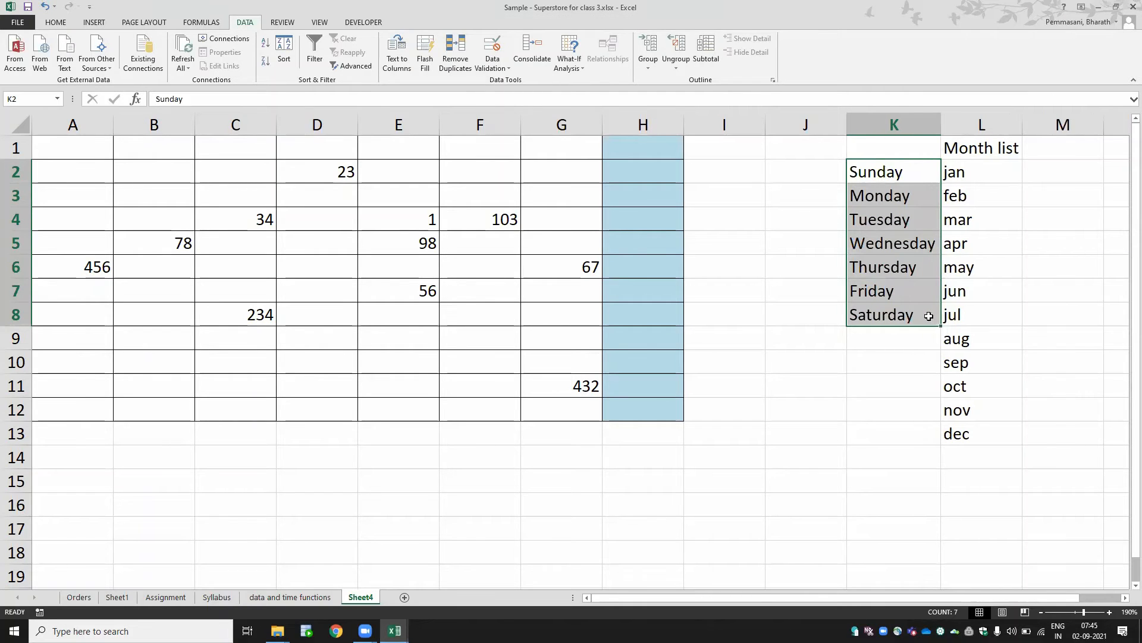
- Pick may in H1 from its month dropdown list
key(Down)
key(Up)
key(ctrl+shift+Down)
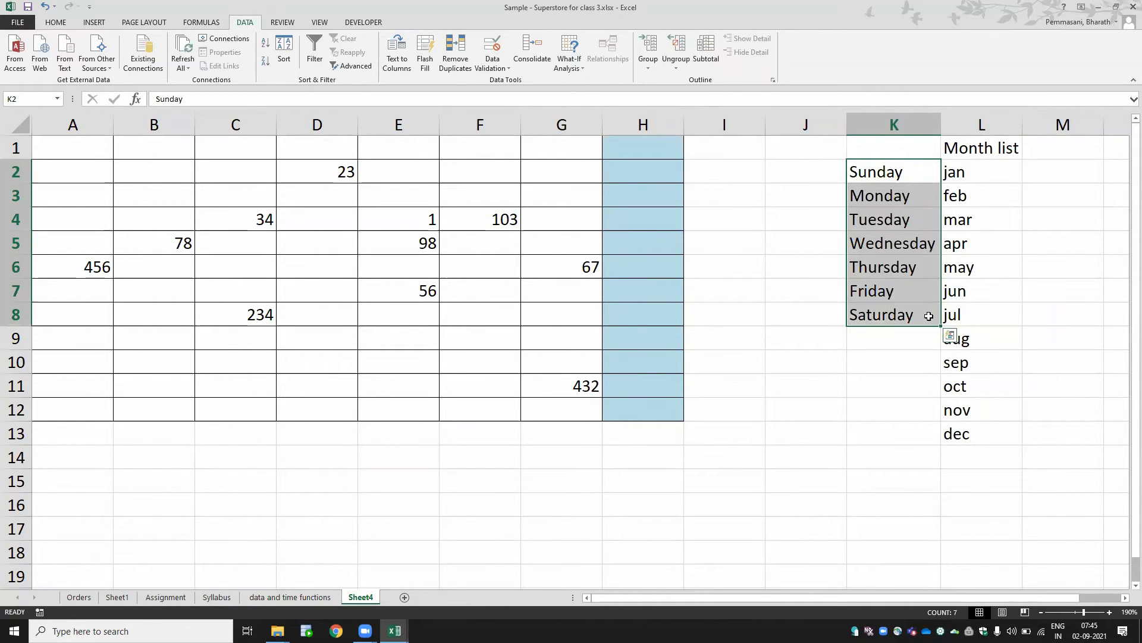
key(Left)
key(Left)
key(Left)
key(Up)
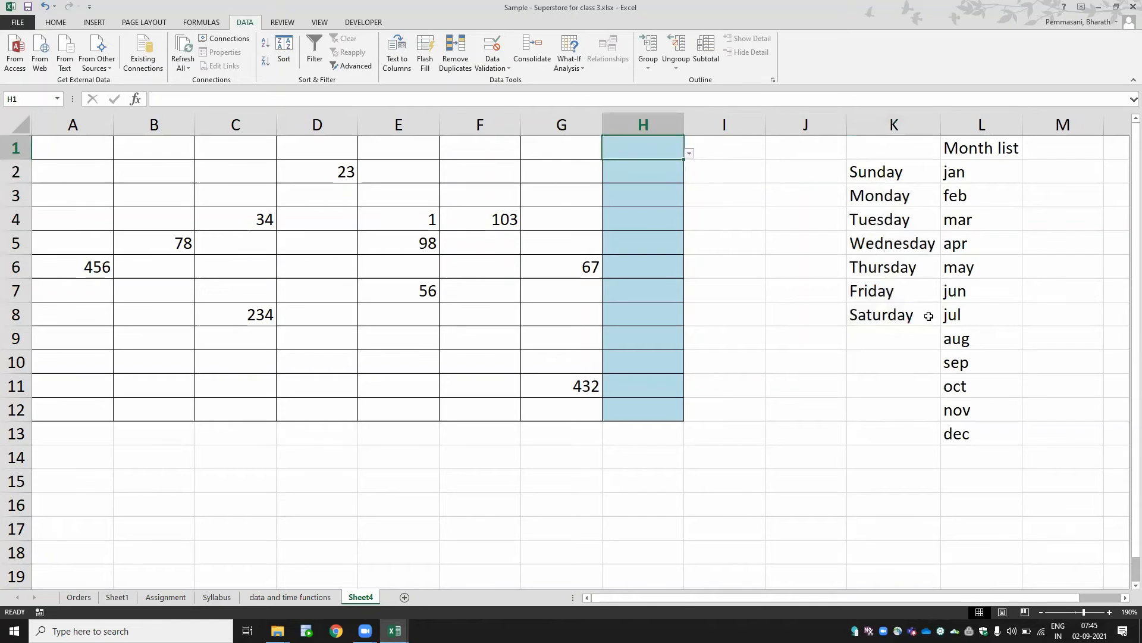
key(alt+Down)
key(Down)
key(Down)
key(Down)
key(Down)
key(Down)
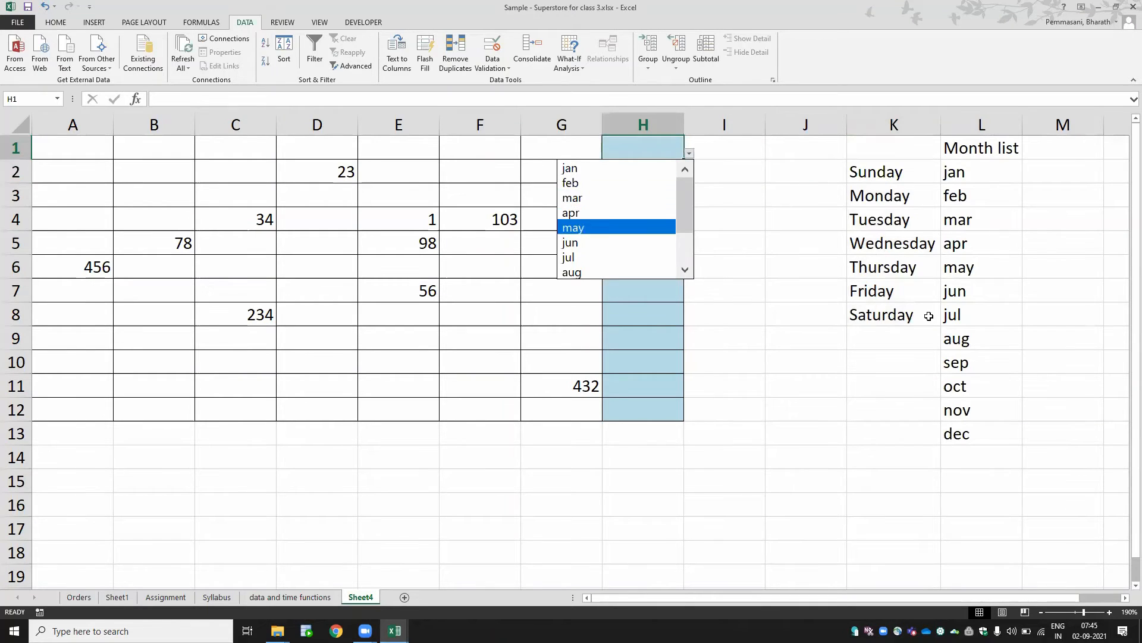
key(Return)
- Select I1:I12 and give it a light blue fill colour
key(Right)
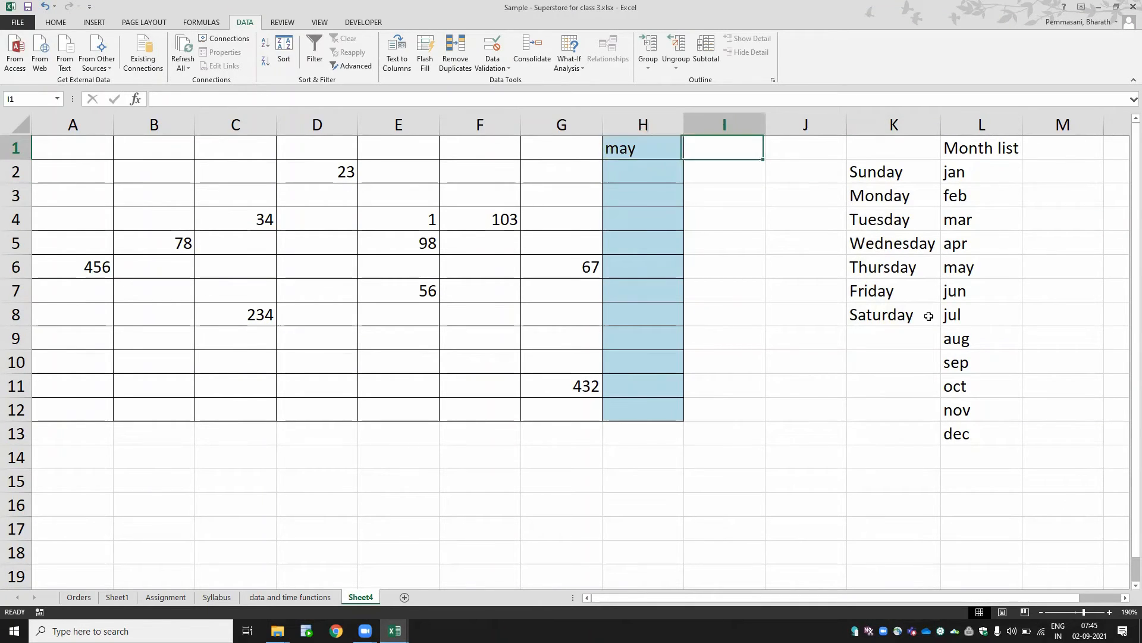
key(shift+Down)
key(shift+Down)
key(shift+Down)
key(shift+Down)
key(shift+Down)
key(shift+Down)
key(shift+Down)
key(shift+Down)
key(shift+Down)
key(shift+Down)
key(shift+Down)
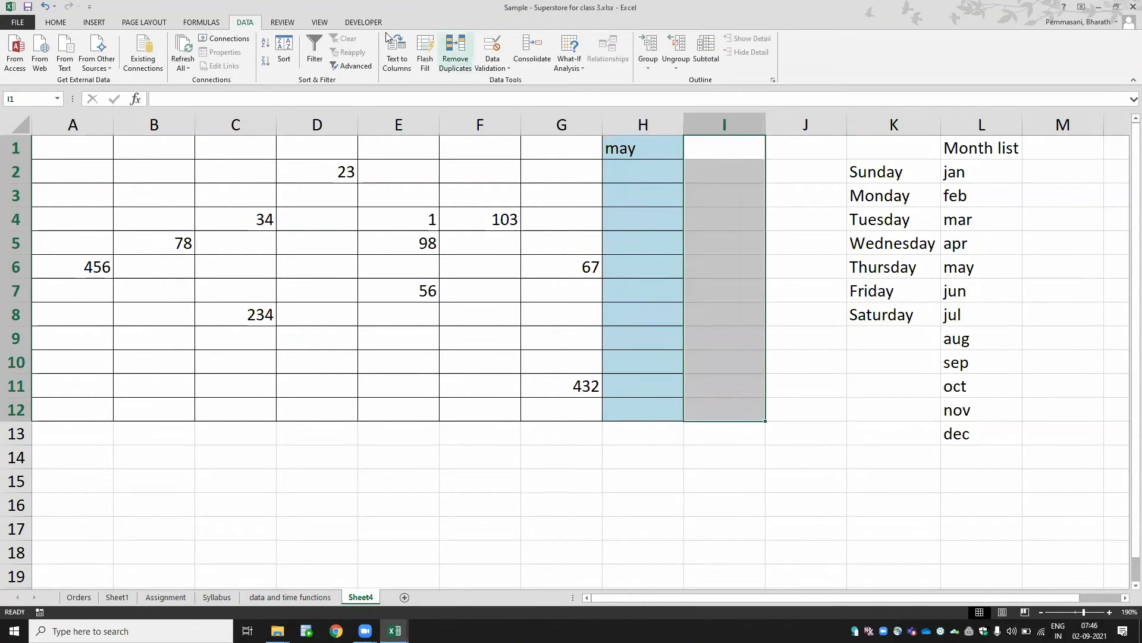
click(55, 22)
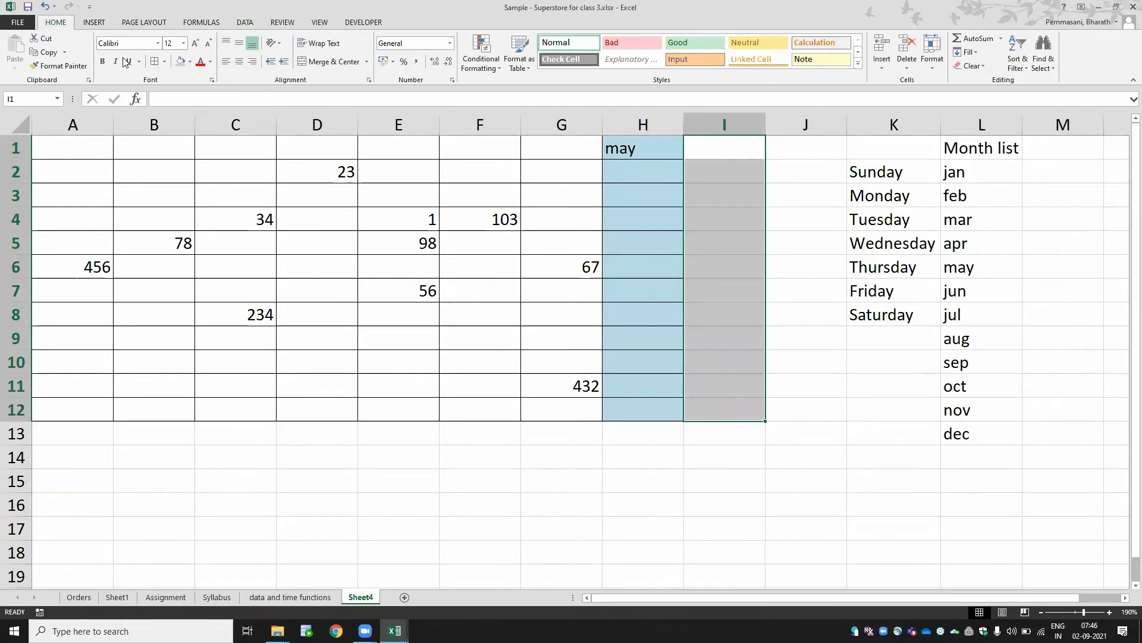
click(178, 63)
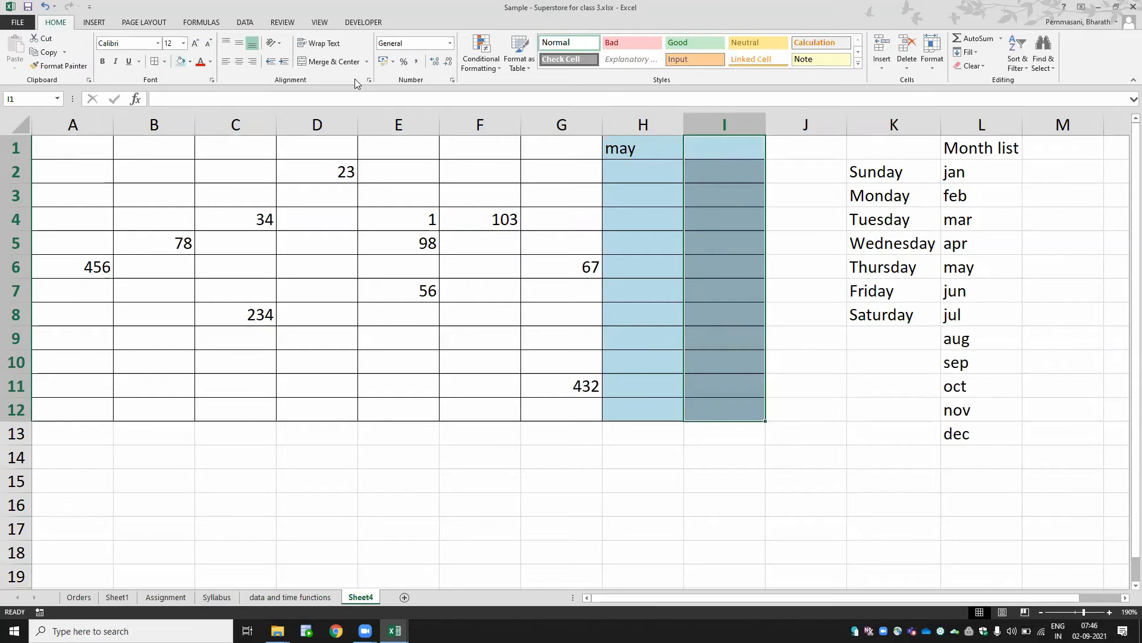
- Set a List validation on I1:I12 with source =$K$2:$K$8
click(244, 22)
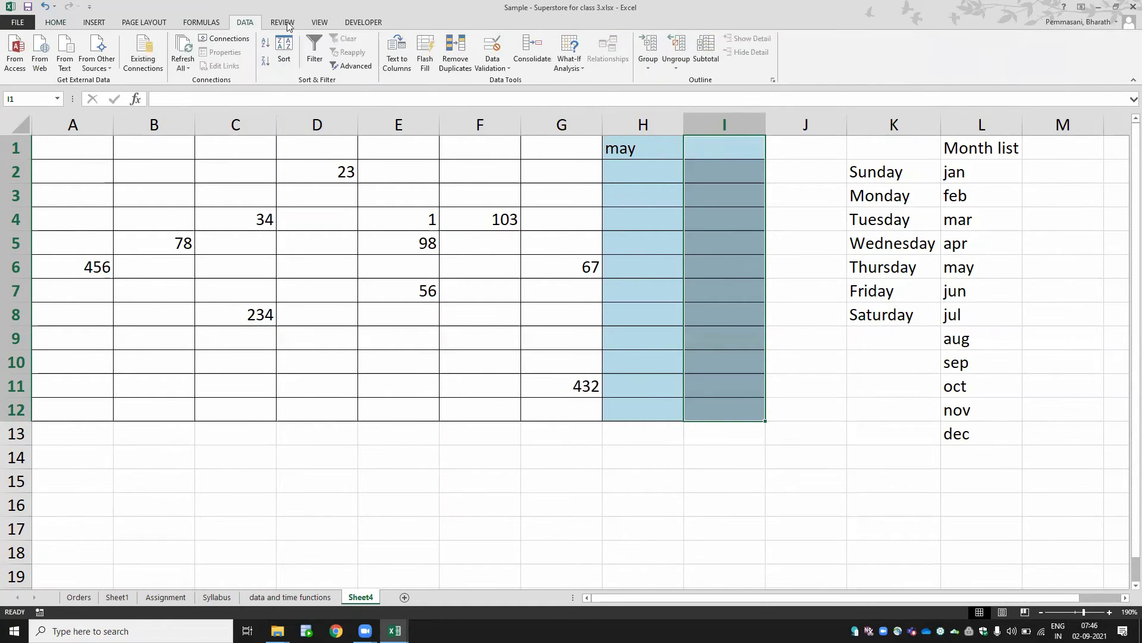
click(491, 70)
click(506, 85)
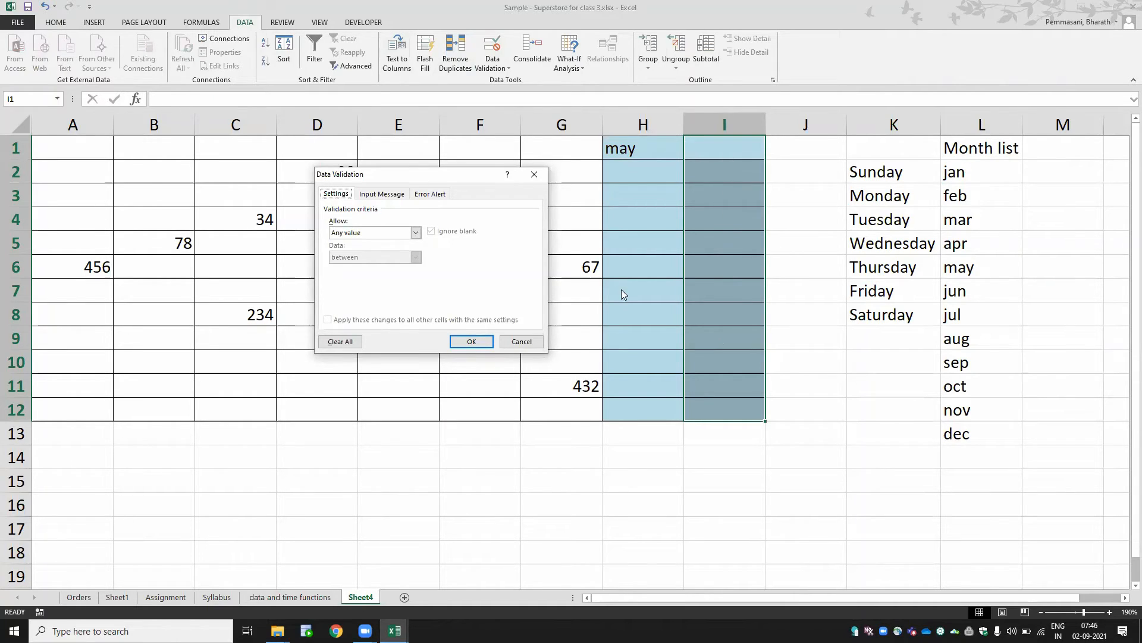
click(393, 232)
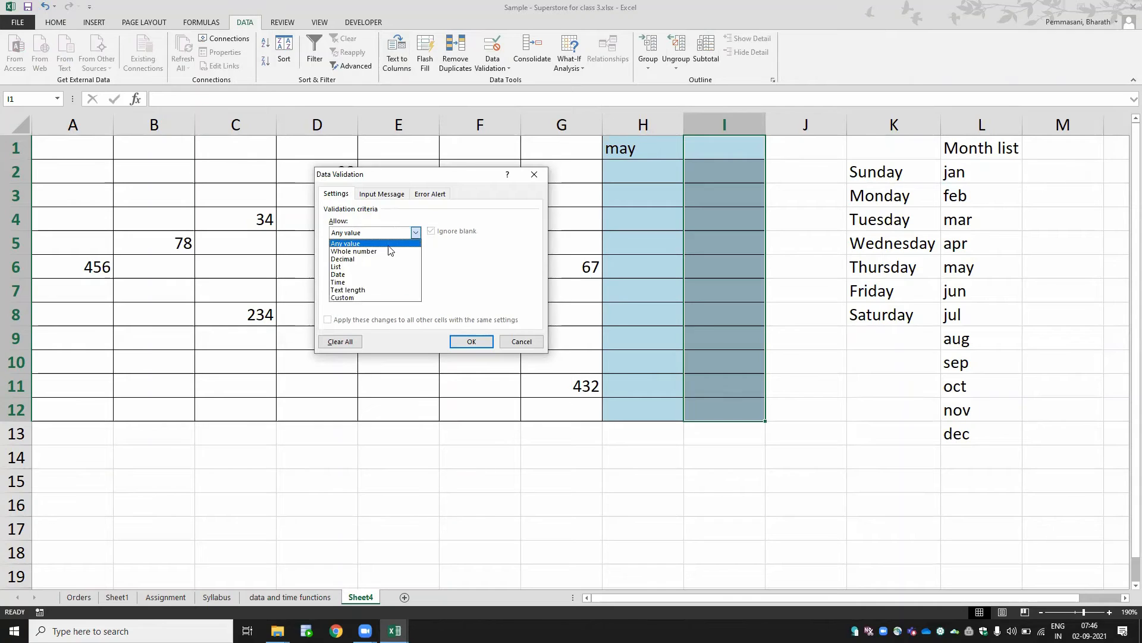
click(388, 267)
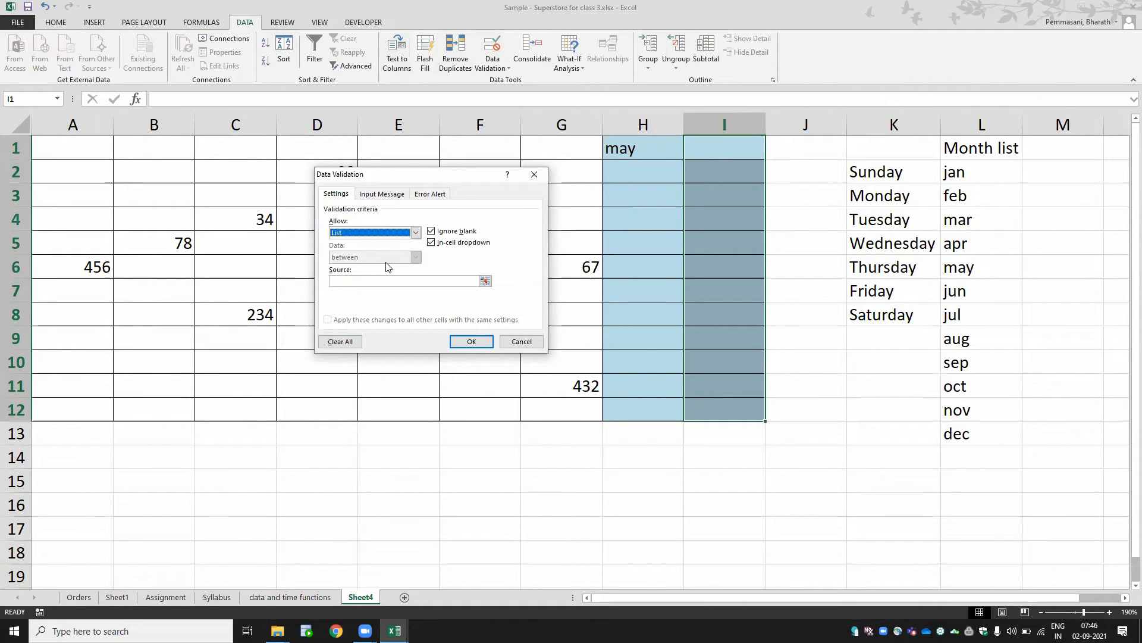
click(351, 233)
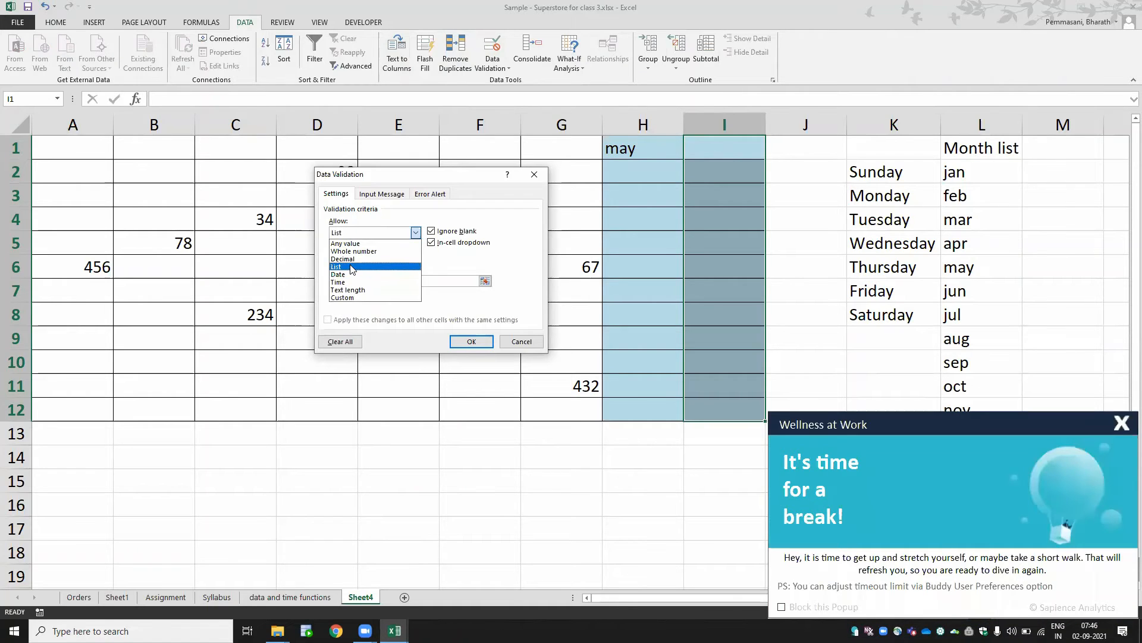
click(350, 267)
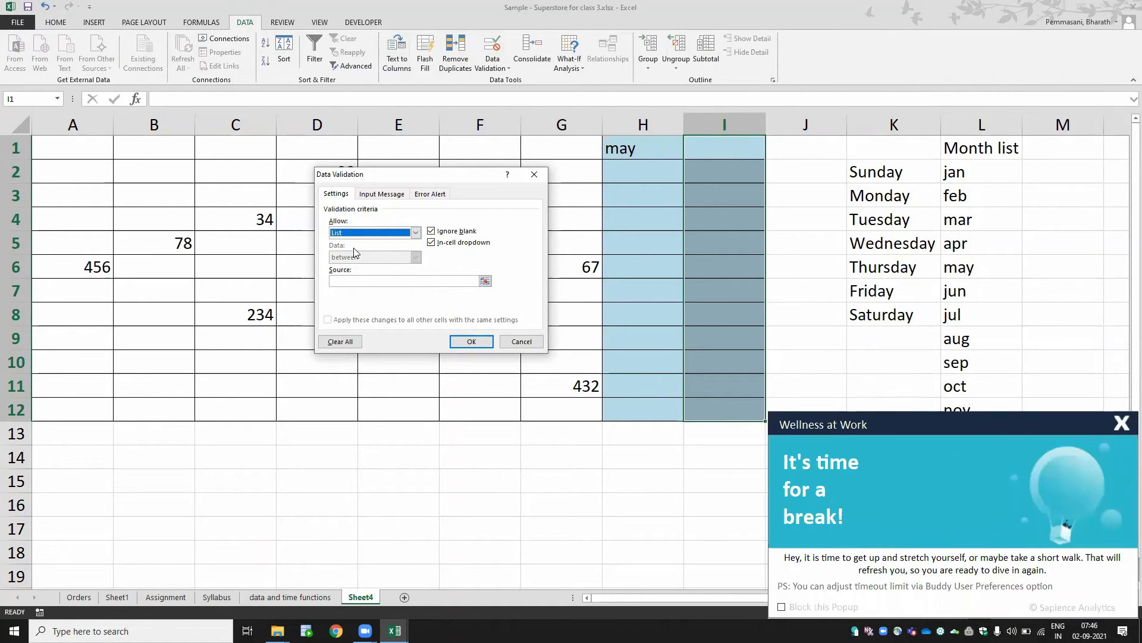
click(370, 281)
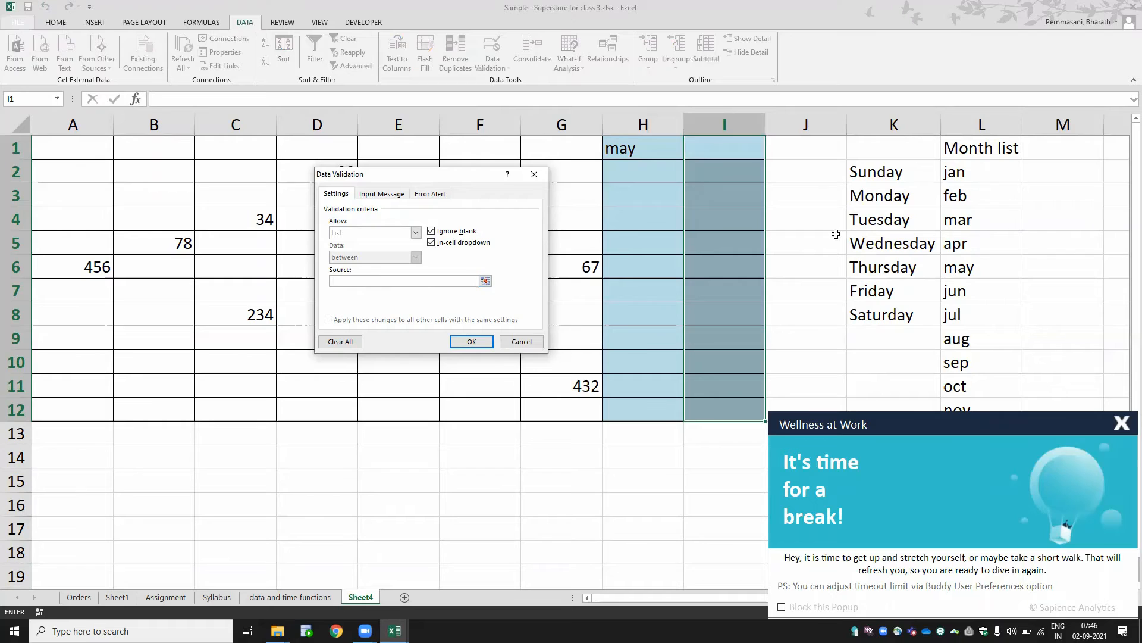
drag(874, 167, 880, 309)
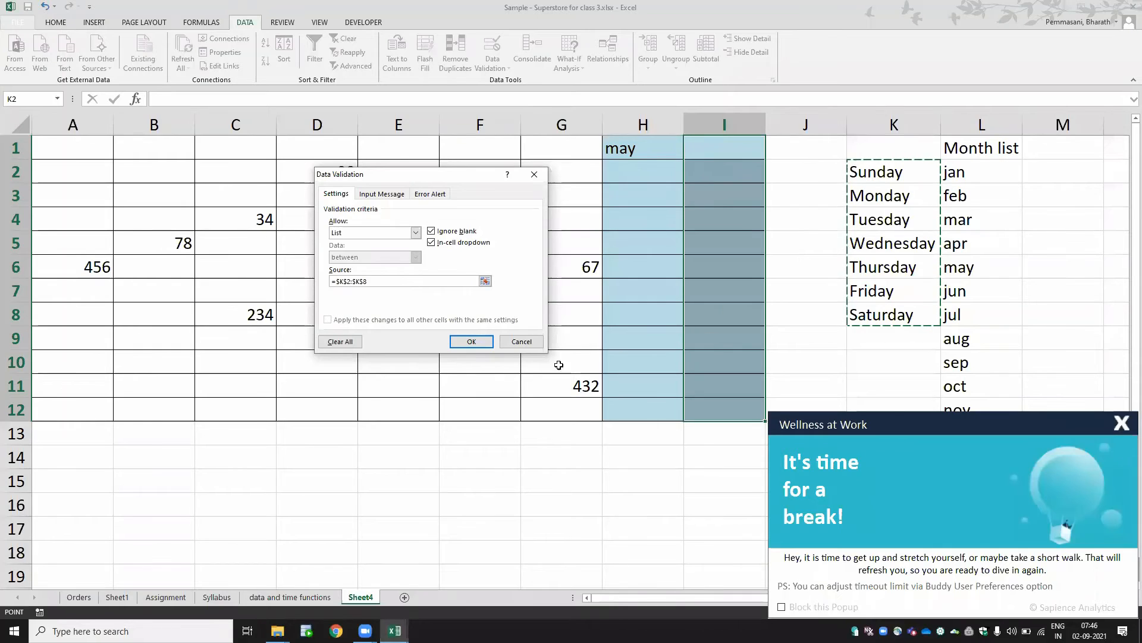
click(474, 341)
- Pick Sunday in I1 and Thursday in I2 from the cells' weekday dropdown lists
click(735, 154)
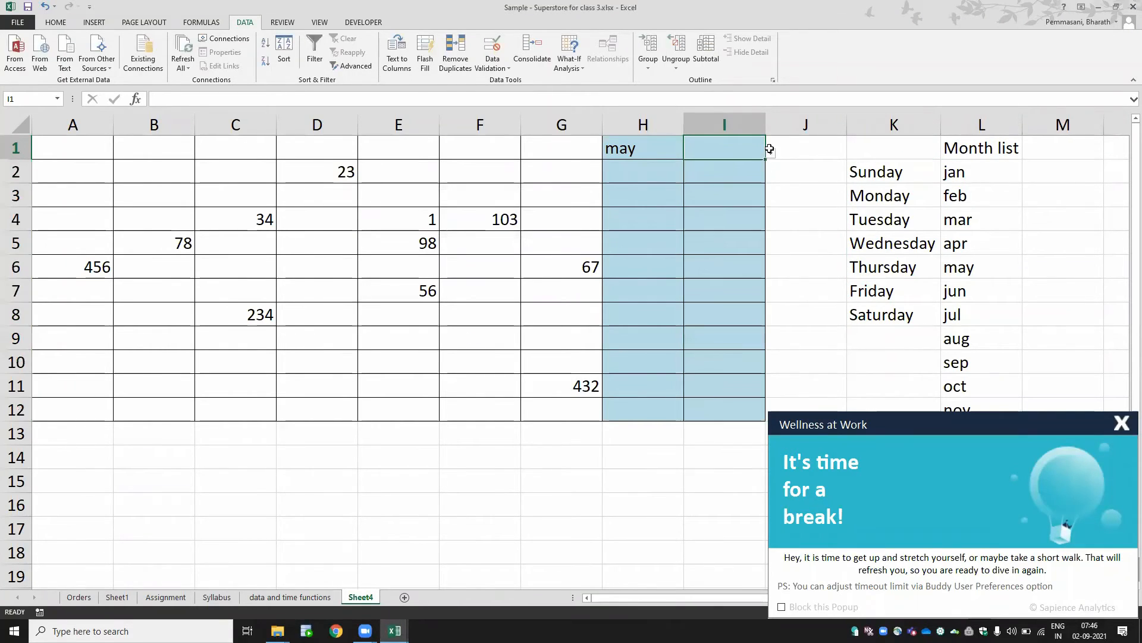
click(771, 154)
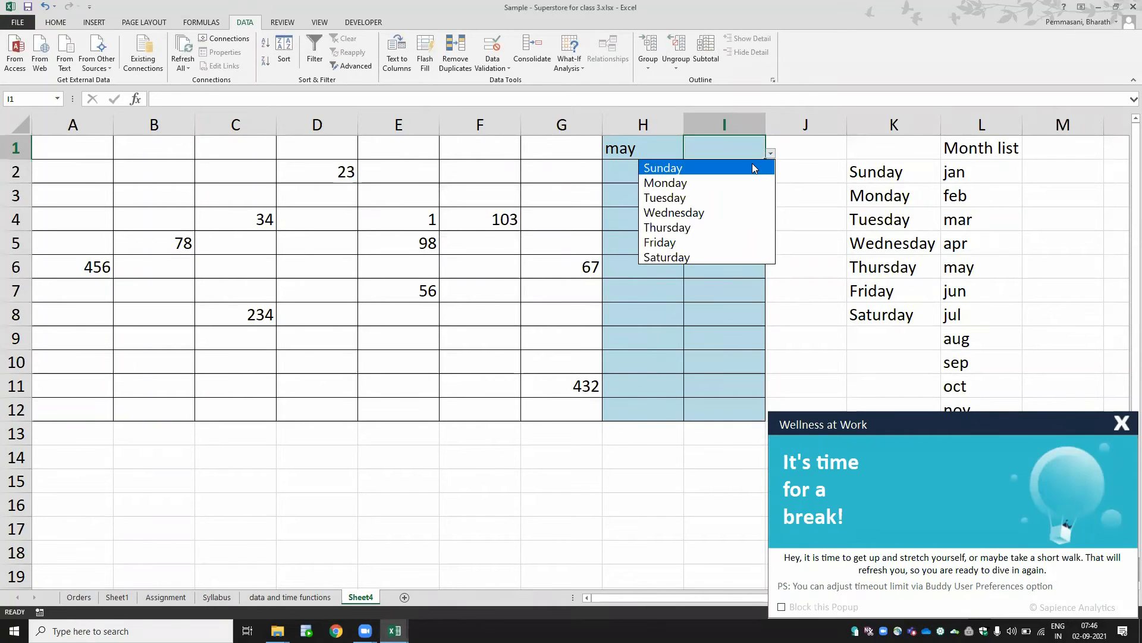
click(753, 164)
click(745, 173)
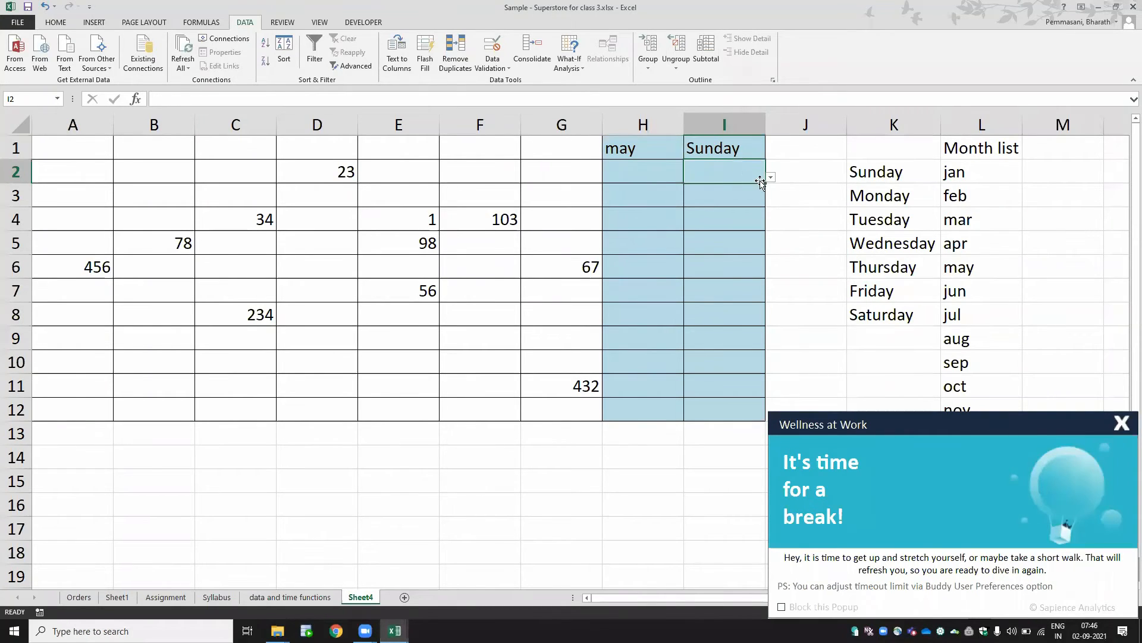
click(770, 177)
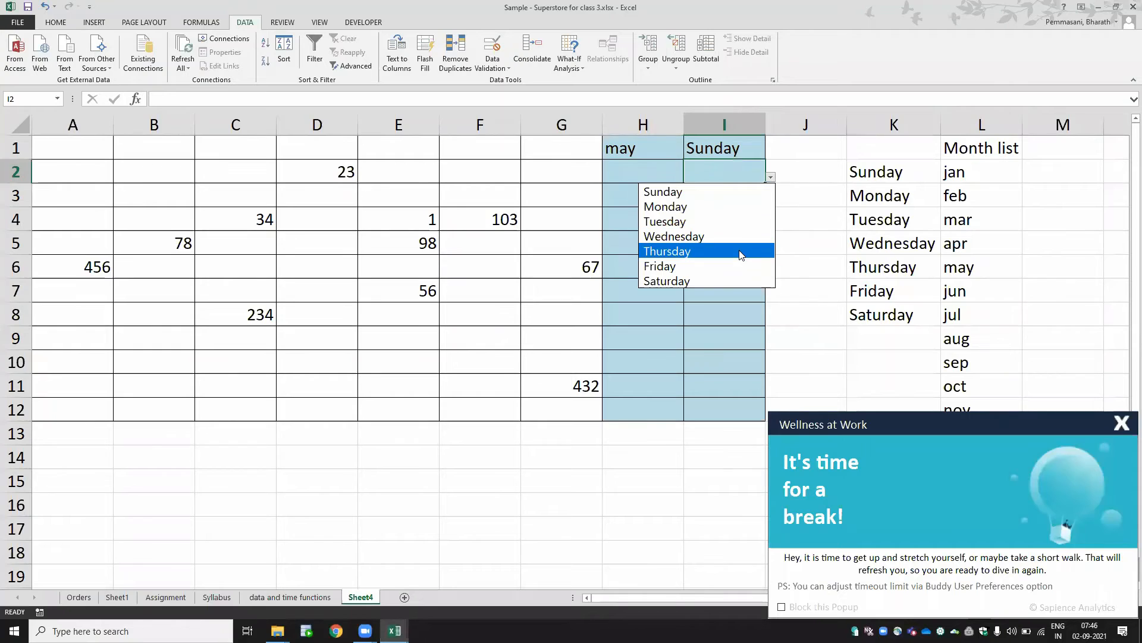
click(741, 251)
click(740, 248)
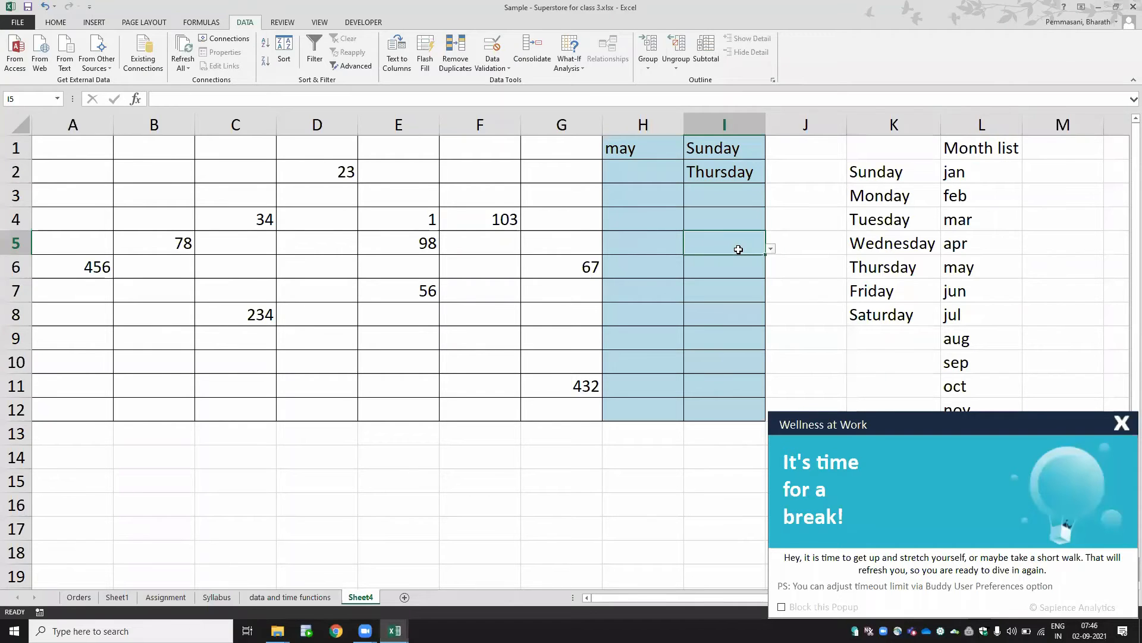
click(738, 148)
right_click(733, 147)
click(714, 436)
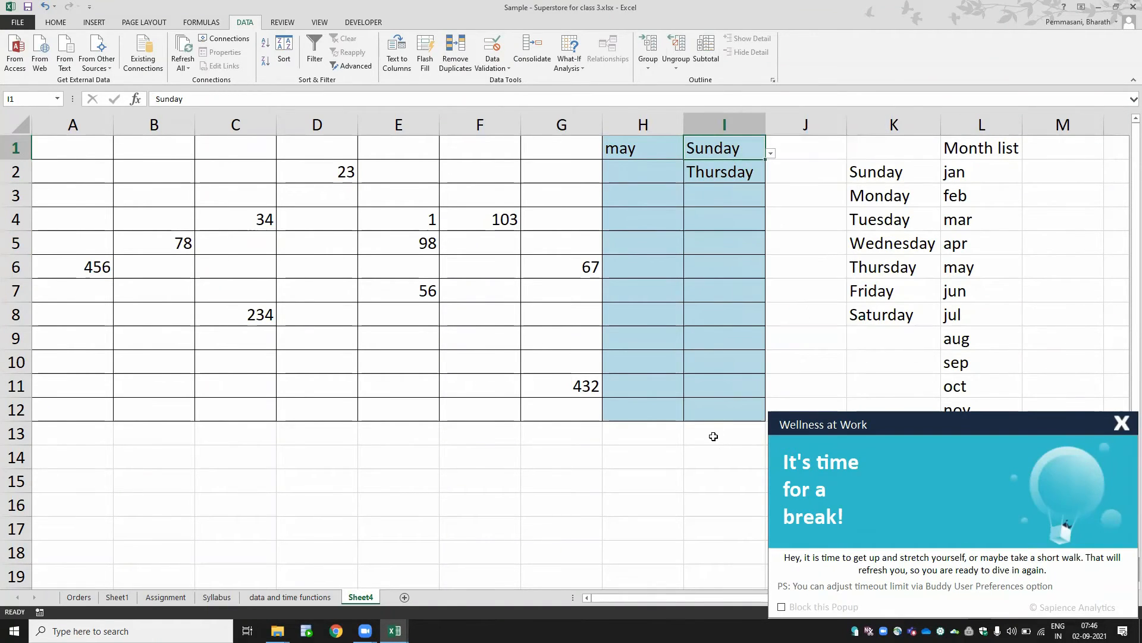
- Pick Thursday in I12 from its weekday dropdown list
click(723, 414)
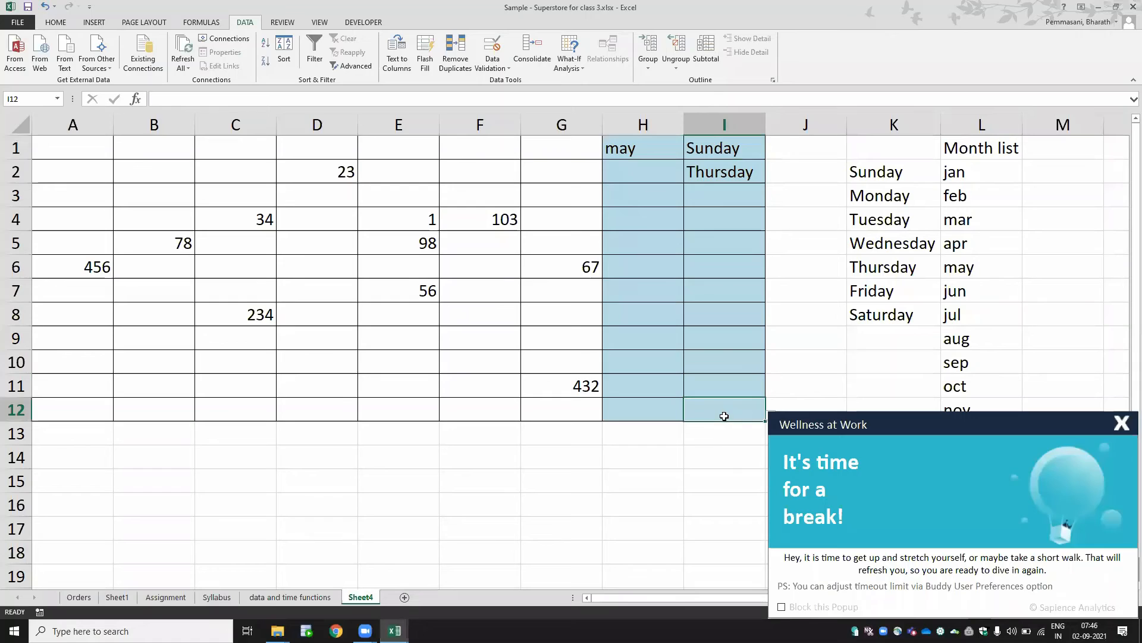
click(1122, 423)
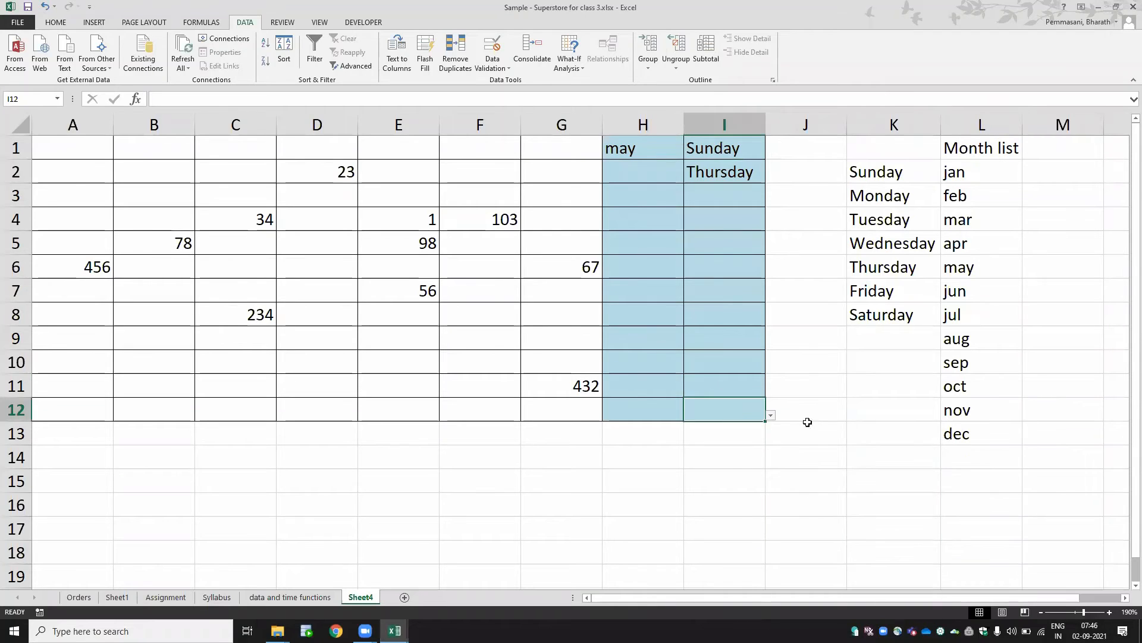
click(771, 416)
click(730, 484)
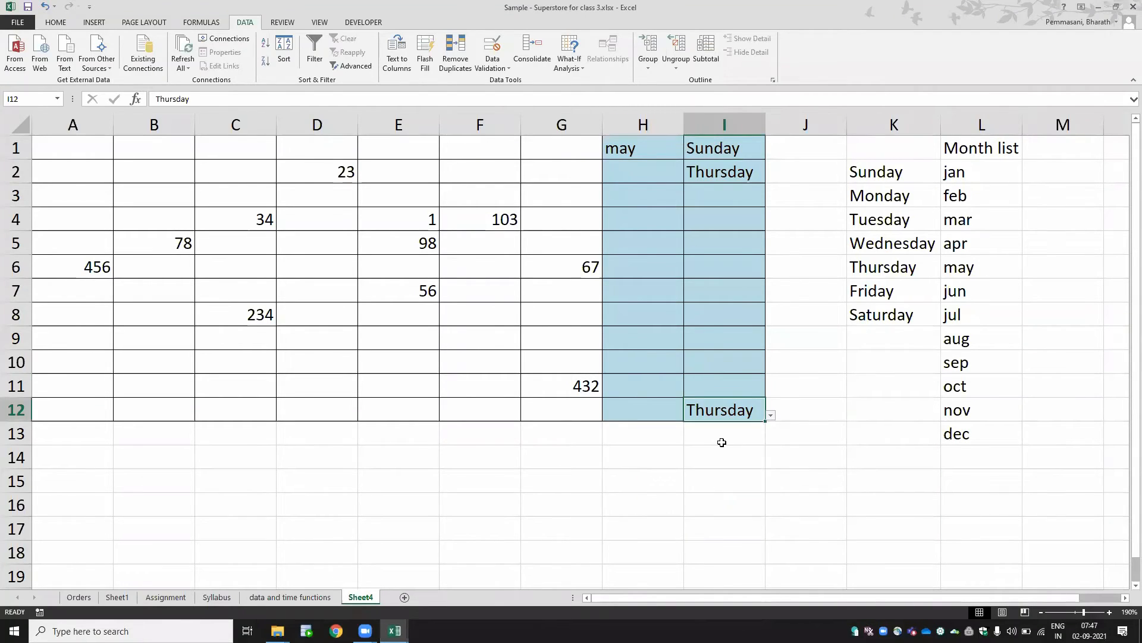
click(722, 442)
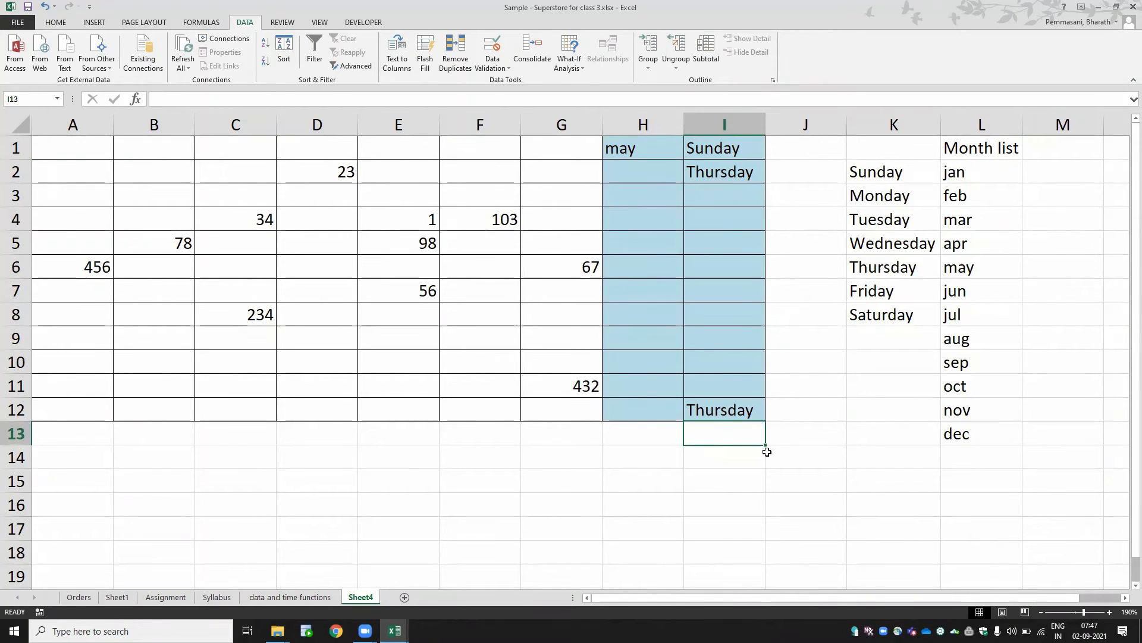
- Pick Wednesday in I7 and Thursday in I8 from the cells' weekday dropdown lists
click(739, 156)
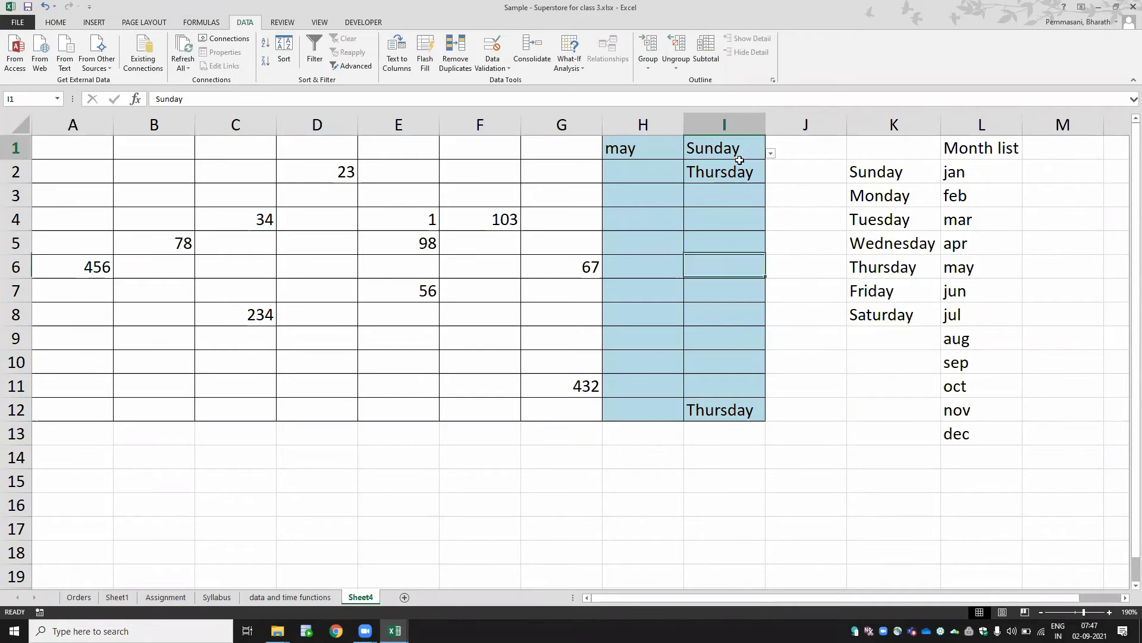
drag(739, 160, 742, 401)
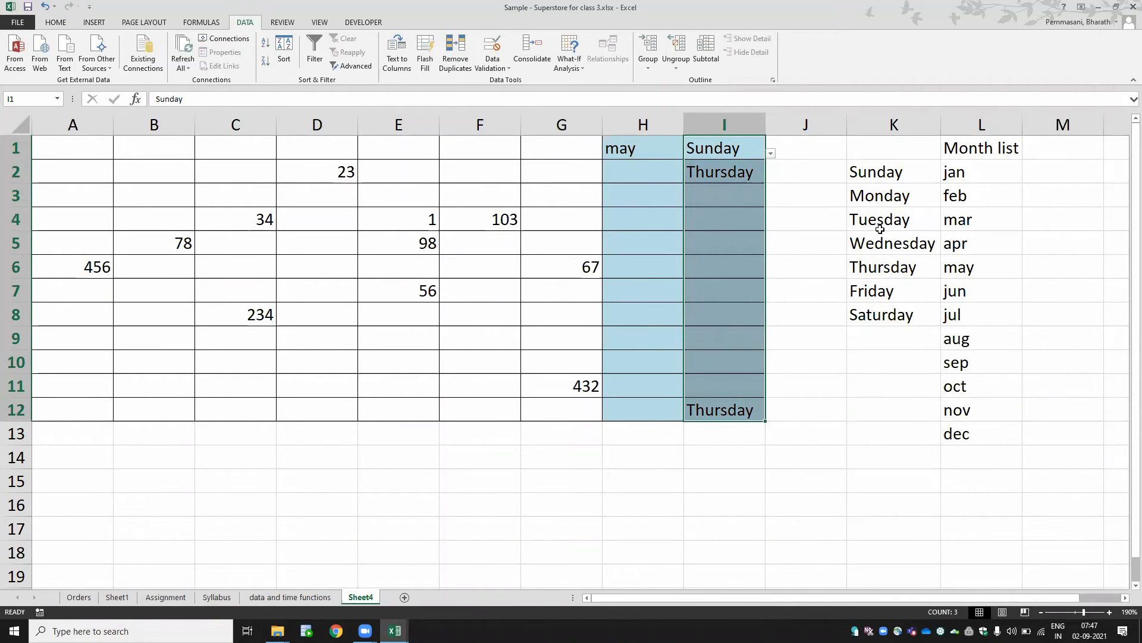
click(702, 291)
click(770, 297)
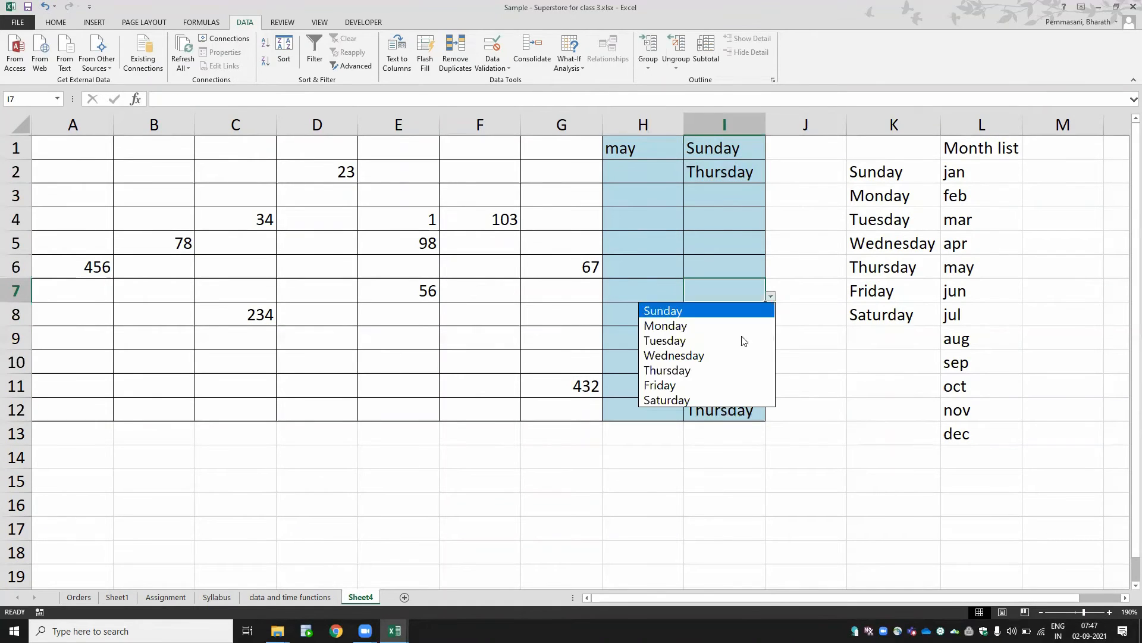
click(729, 355)
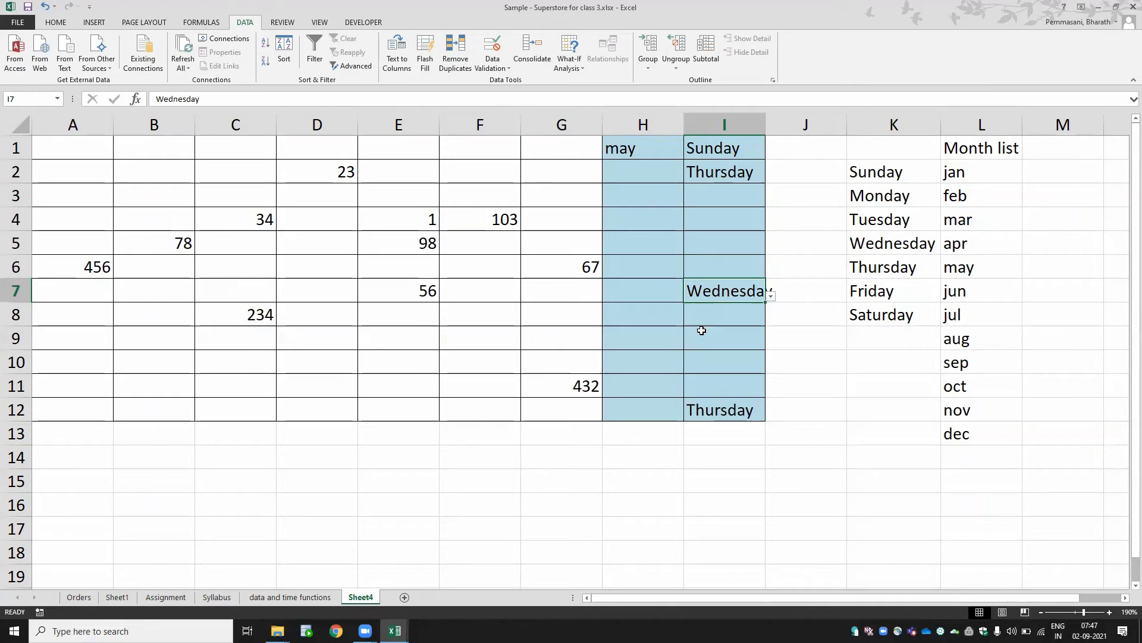
click(744, 315)
click(771, 321)
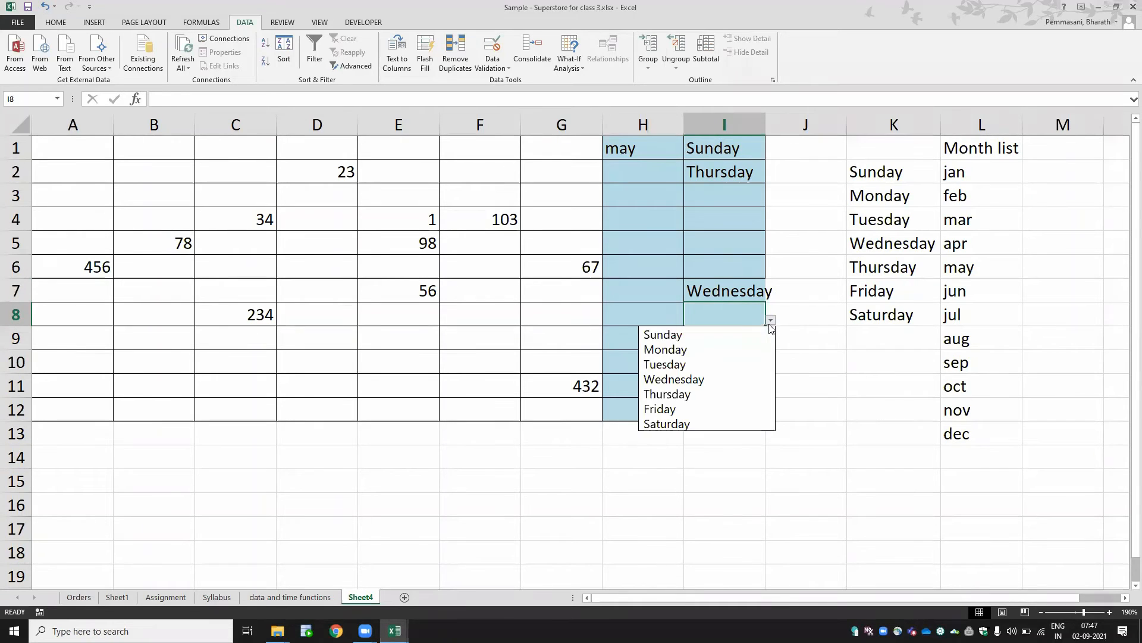
click(724, 394)
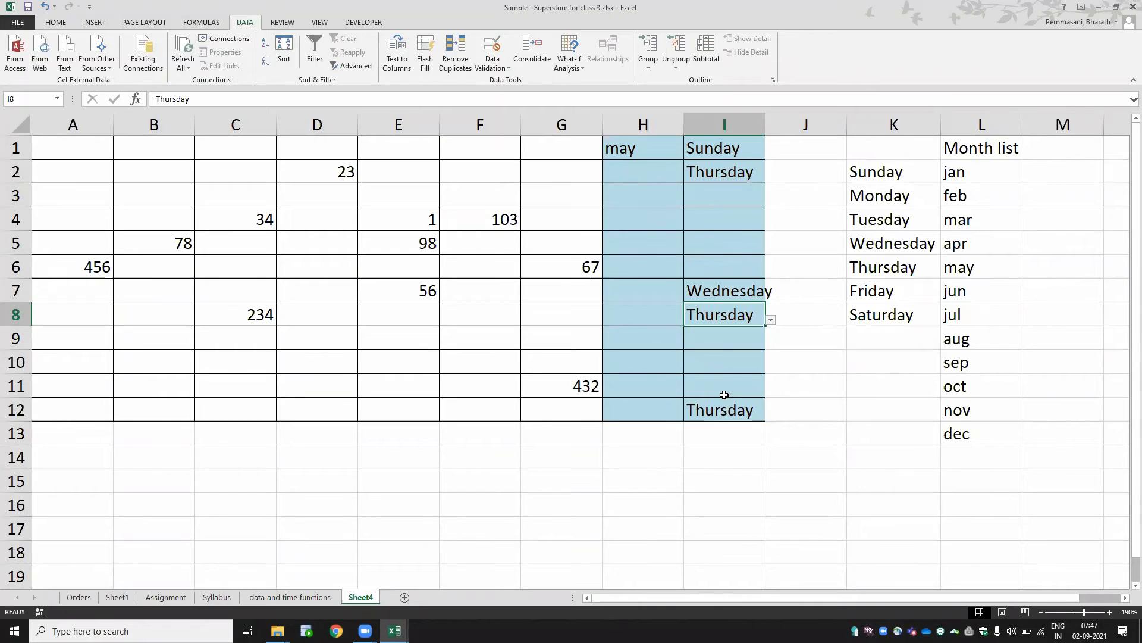
right_click(91, 146)
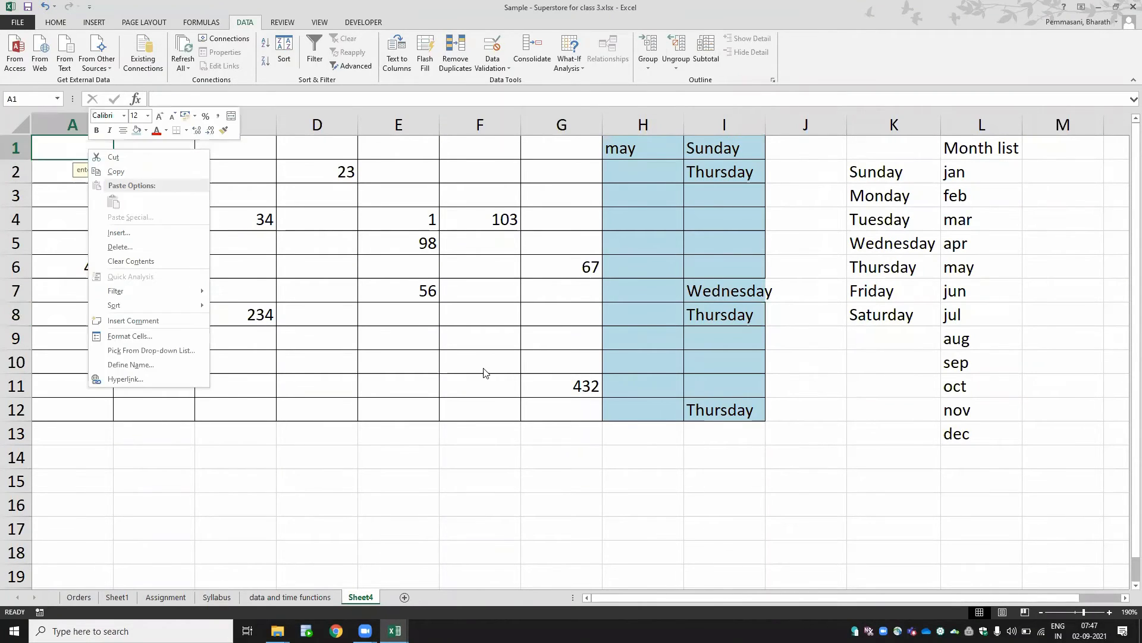
key(Escape)
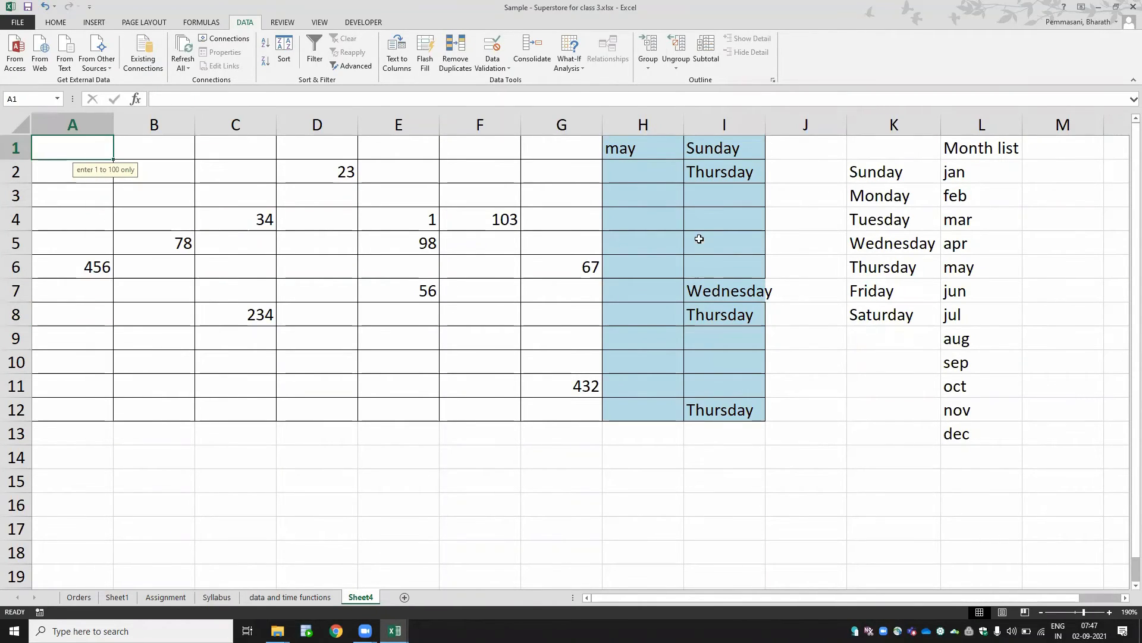
click(649, 156)
right_click(649, 158)
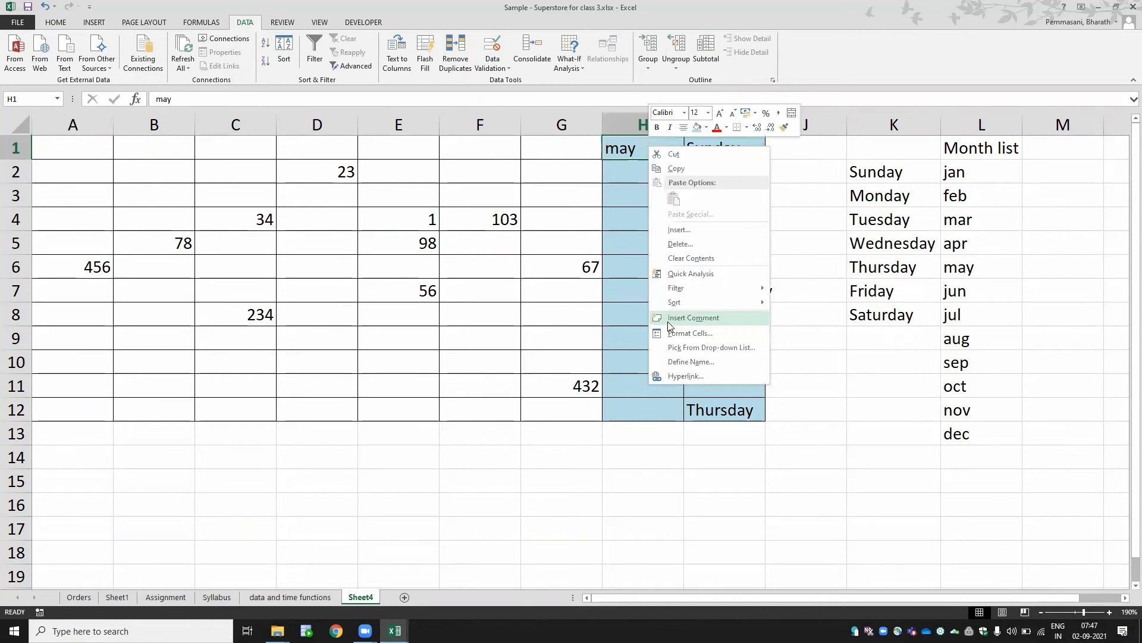
key(Escape)
key(Return)
key(Up)
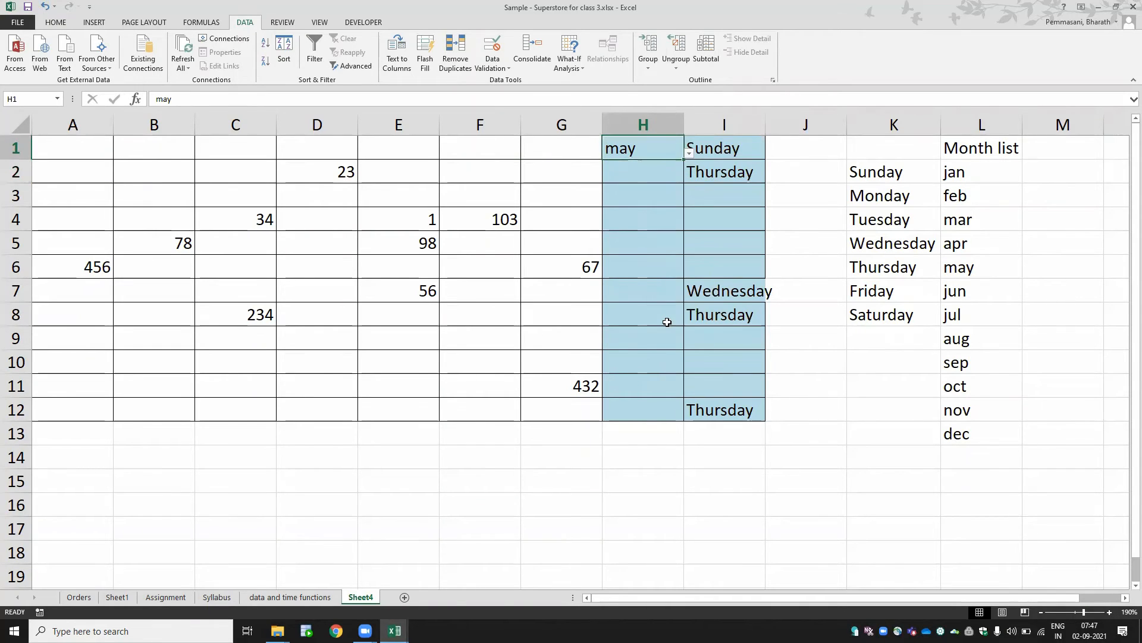
key(shift+Down)
key(shift+Down)
key(shift+Down)
key(shift+Down)
key(shift+Down)
key(shift+Down)
key(shift+Down)
key(shift+Down)
key(shift+Down)
key(shift+Down)
key(shift+Down)
key(shift+Down)
key(shift+Up)
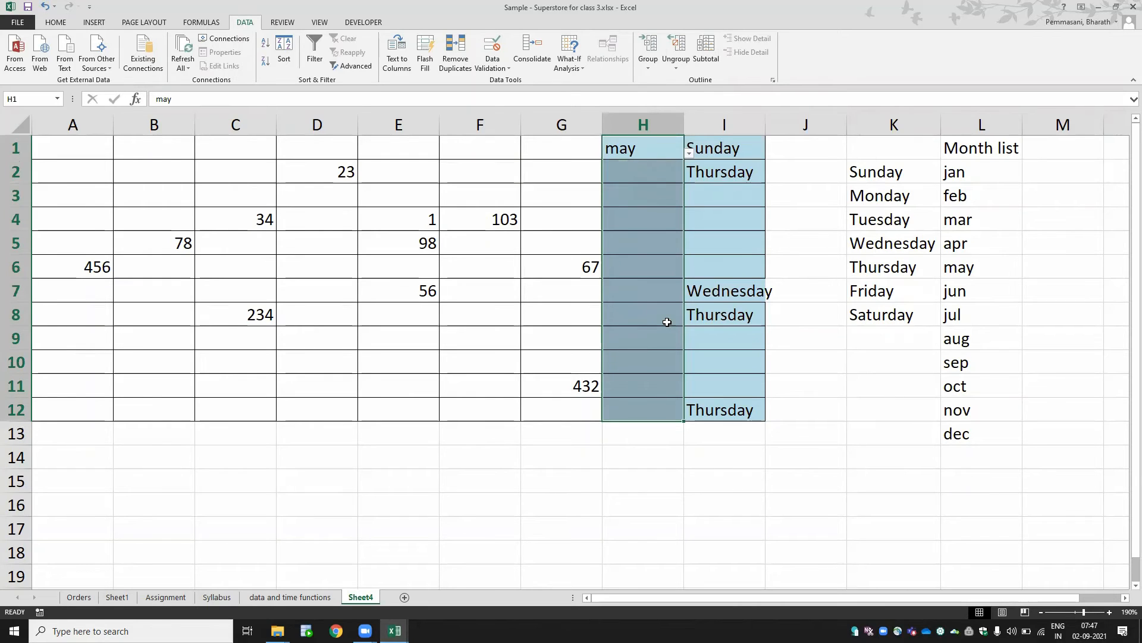
key(Right)
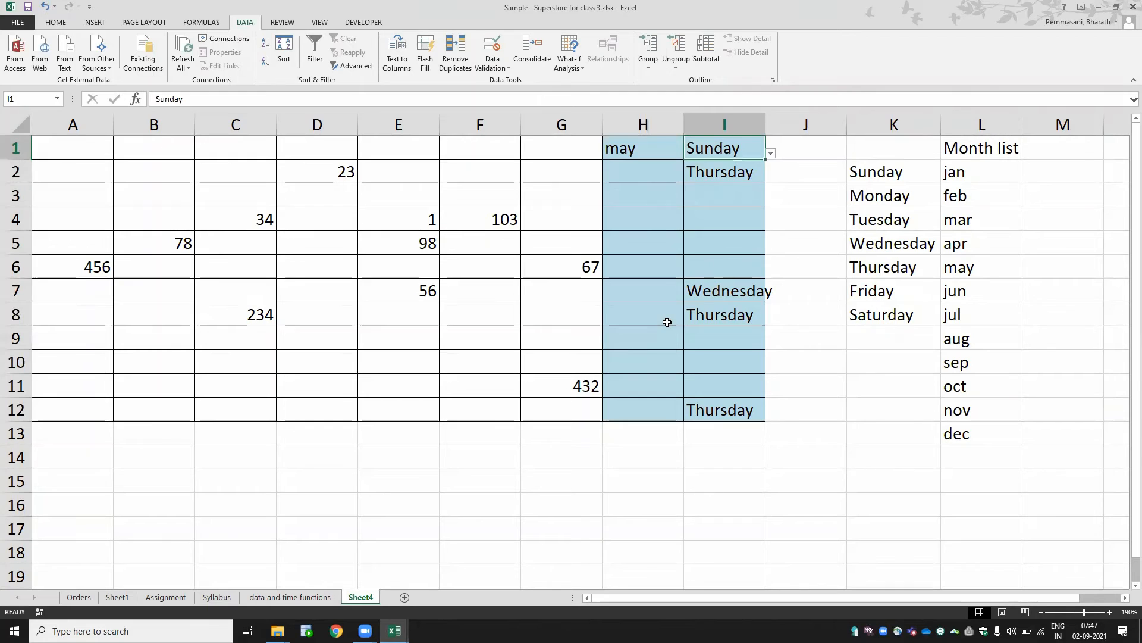
- Rename the worksheet as data validation
double_click(361, 597)
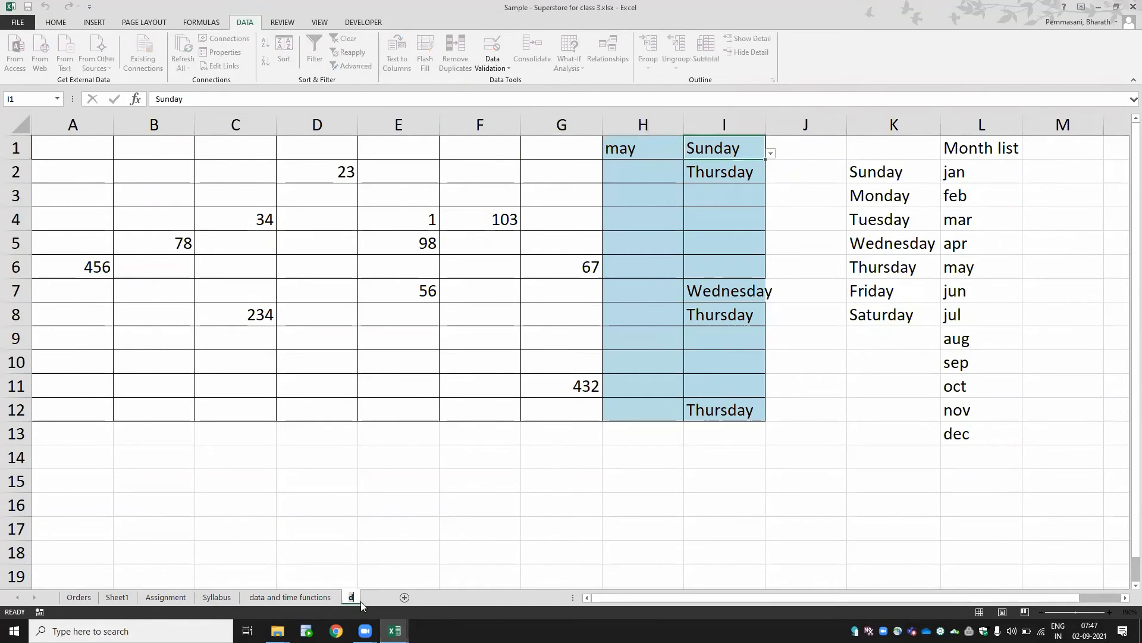
text(data validation)
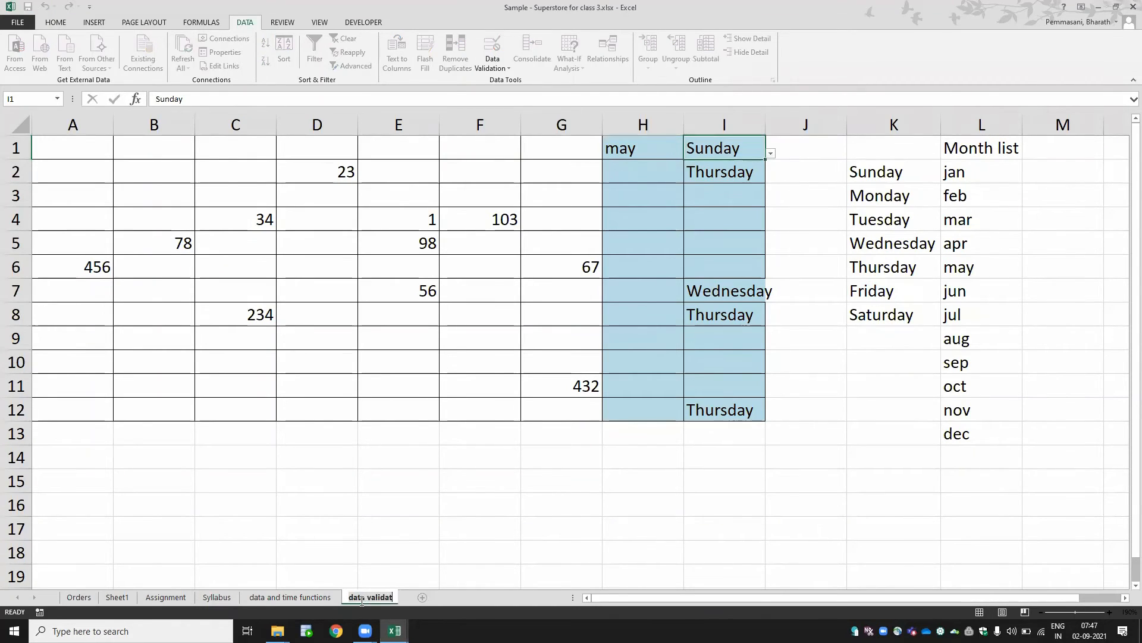
key(Return)
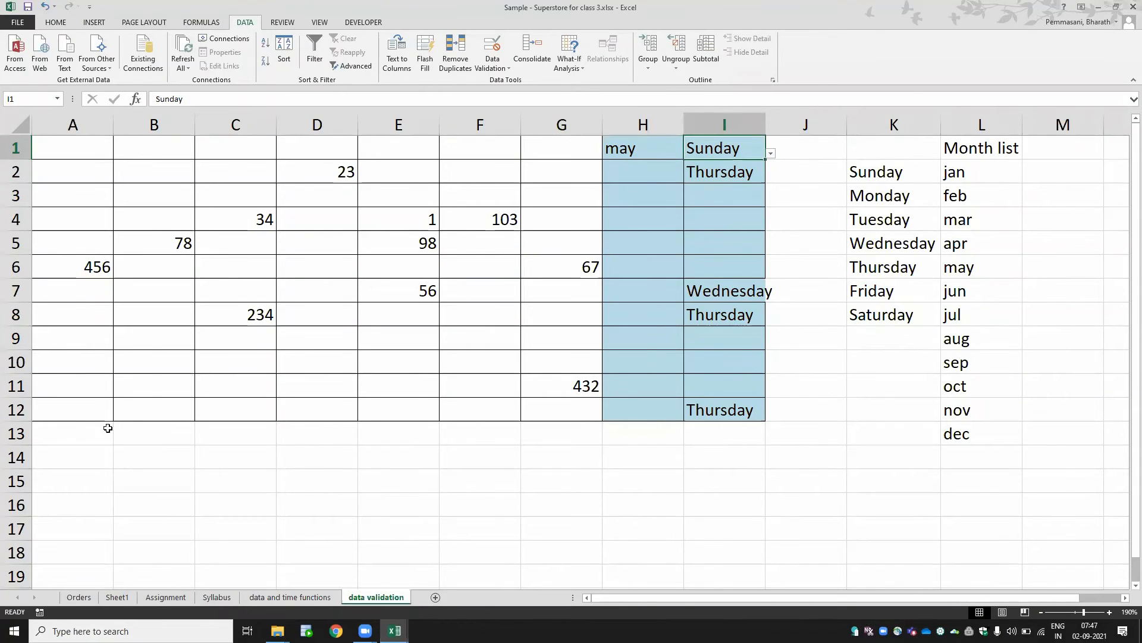
- Select A13:I13 and give it a light olive-green fill colour
drag(90, 431, 694, 439)
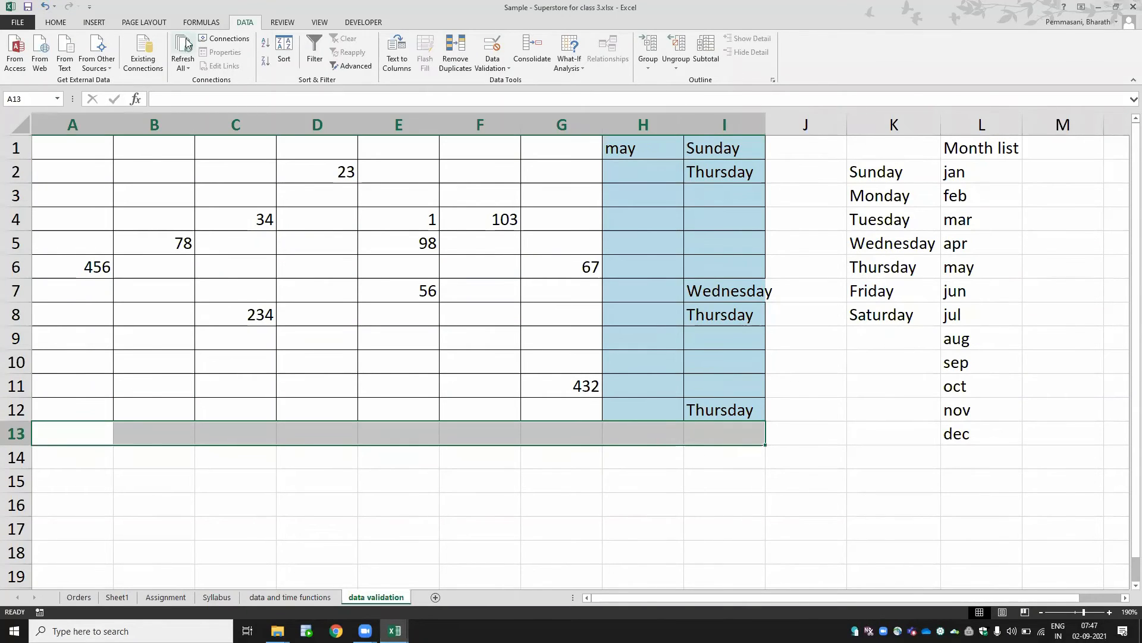
click(55, 23)
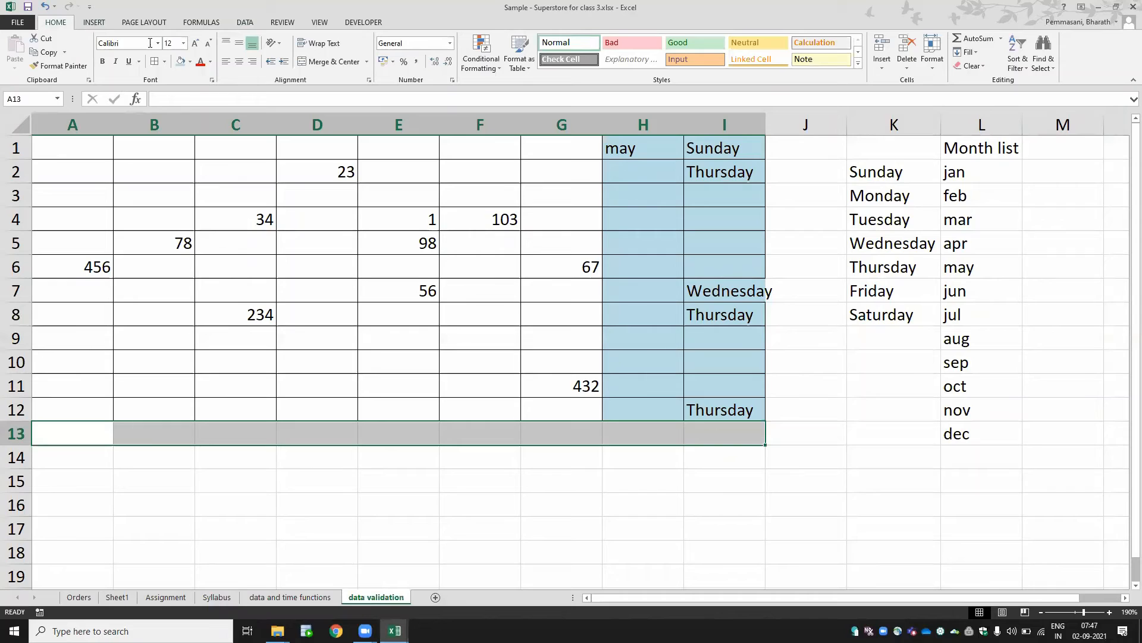
click(191, 62)
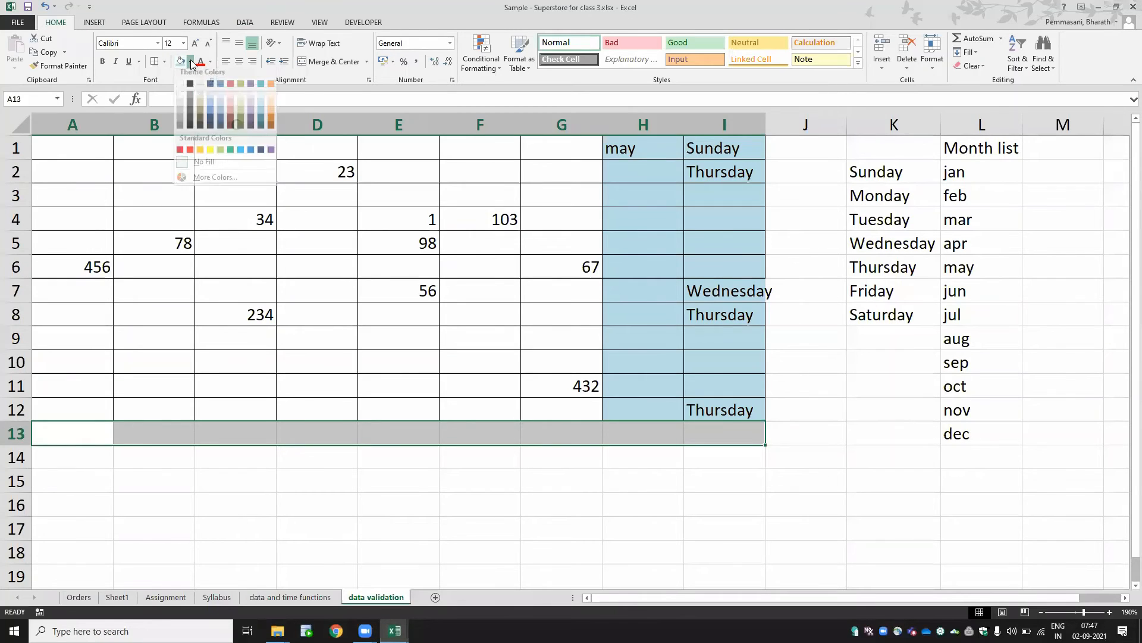
click(238, 105)
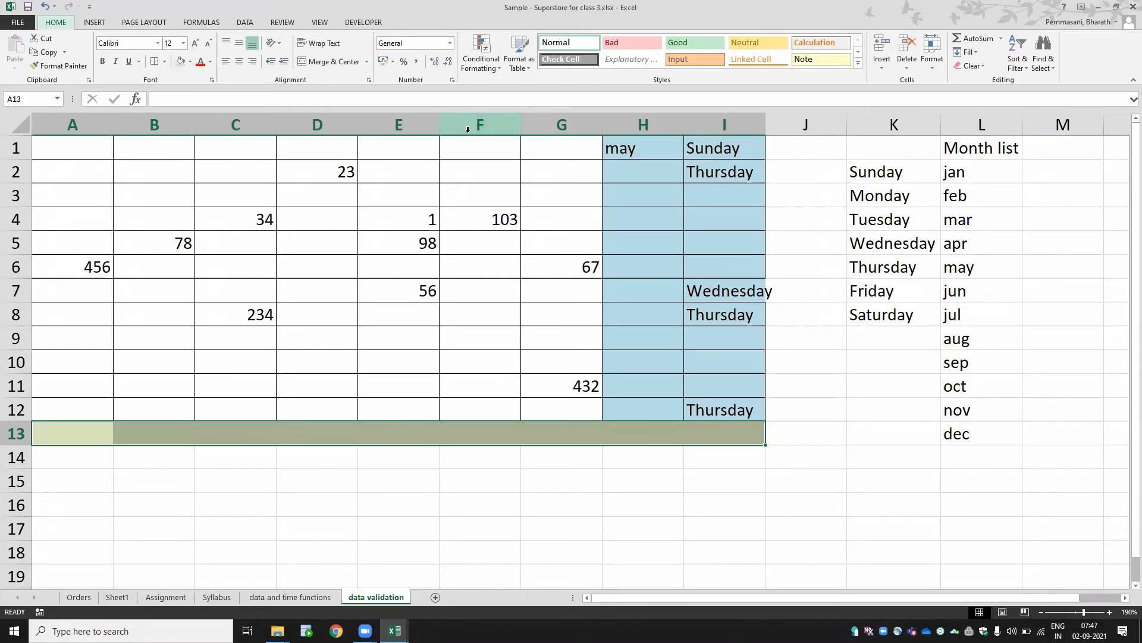
- Set a Text length validation between 4 and 10 on A13:I13
click(244, 23)
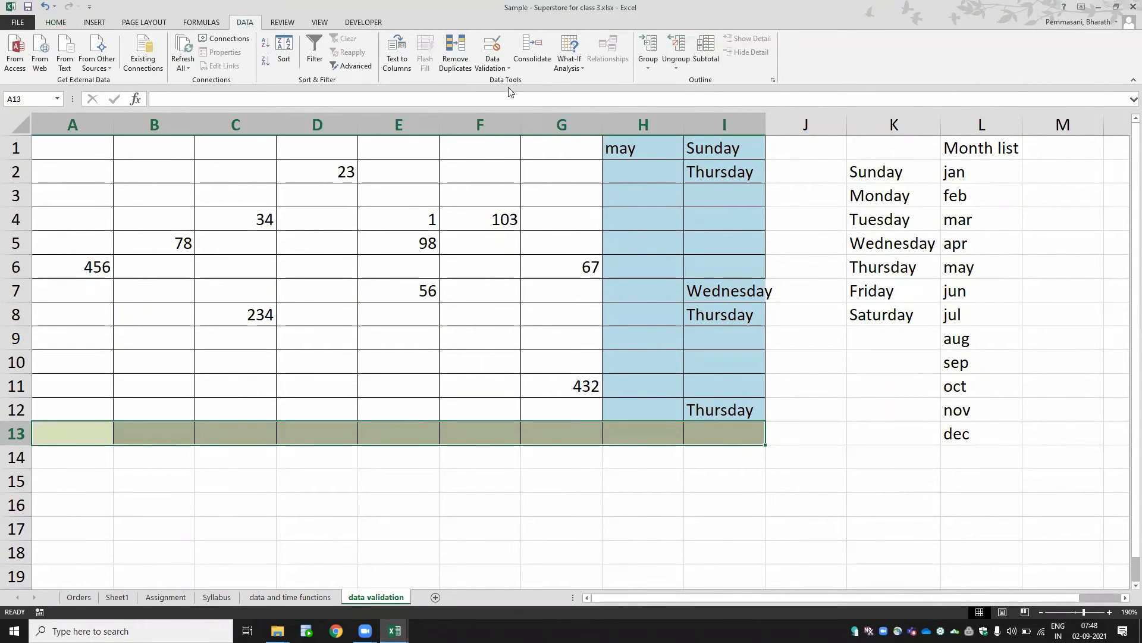
click(493, 67)
click(512, 88)
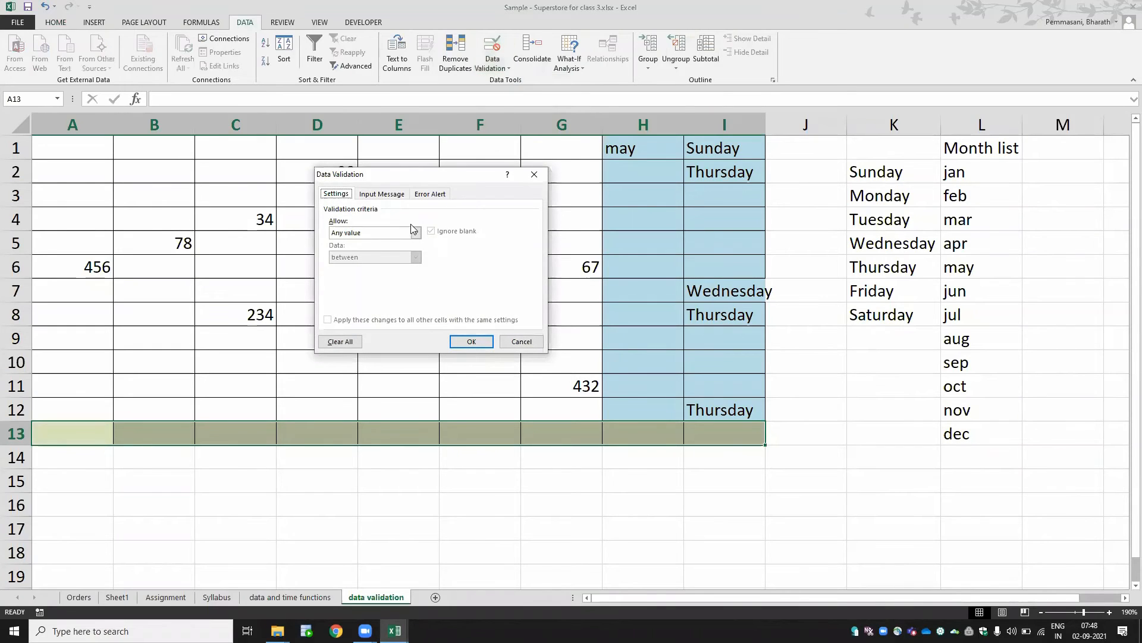
click(398, 233)
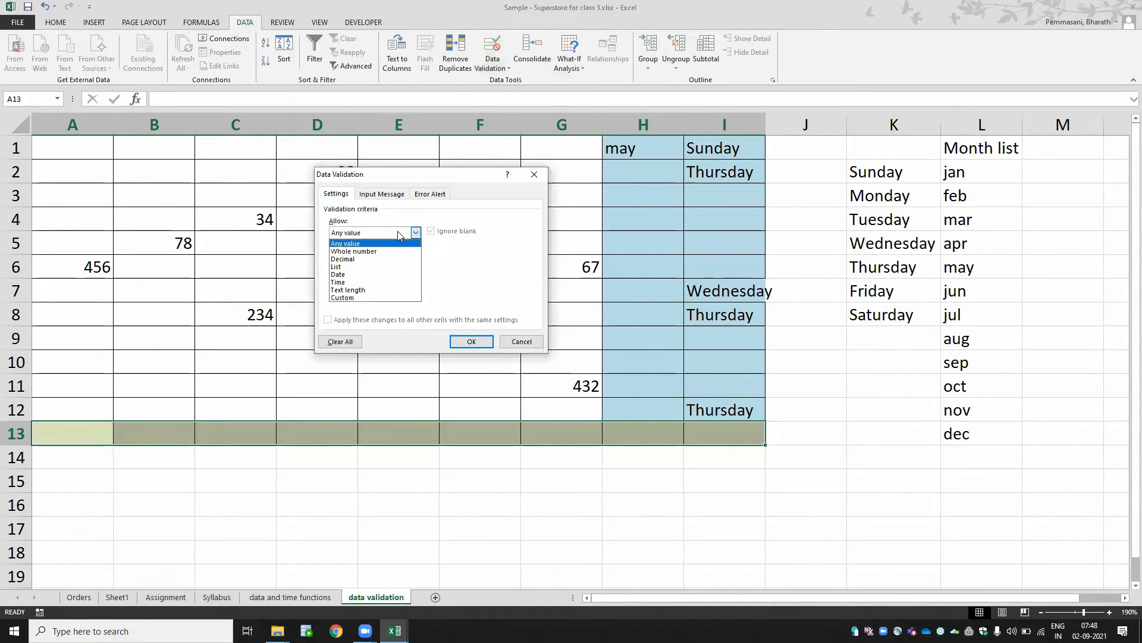
click(392, 275)
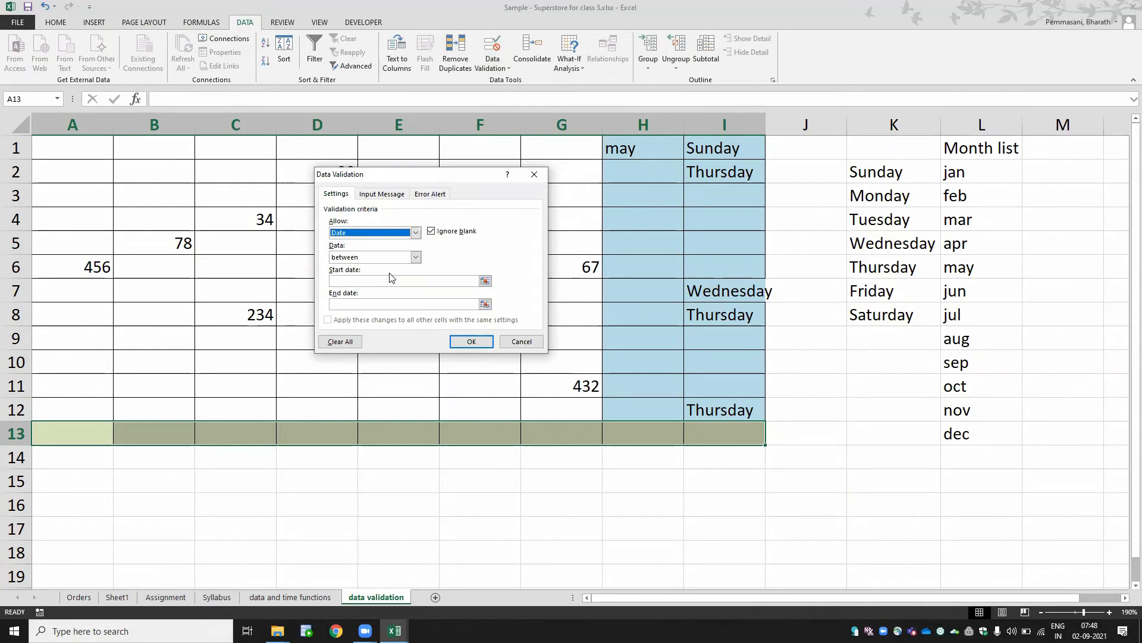
click(349, 281)
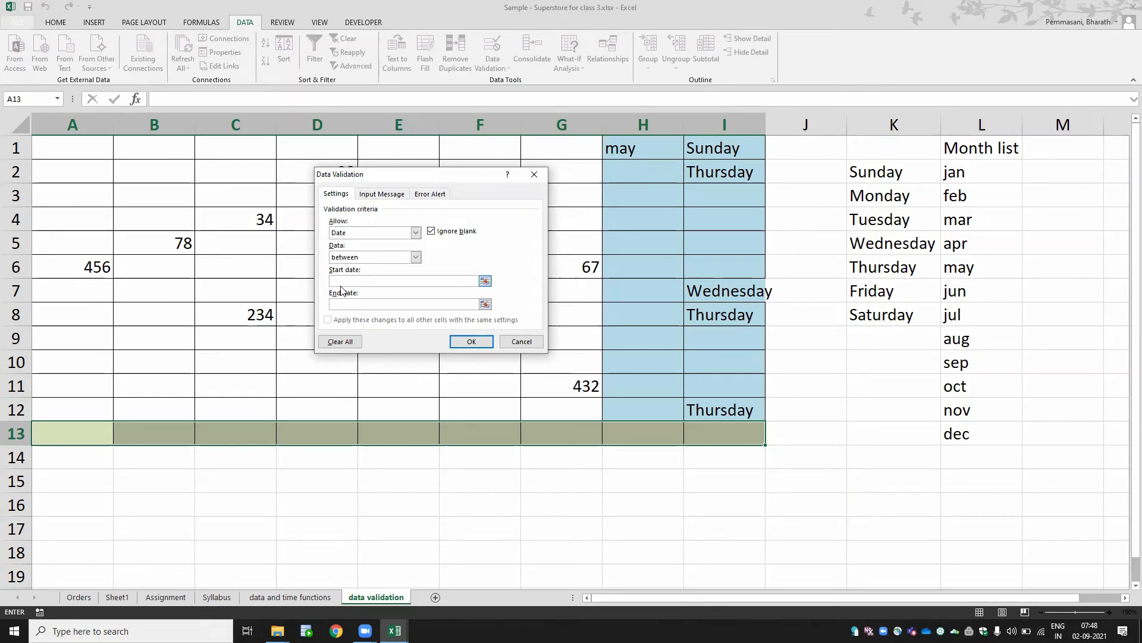
click(375, 233)
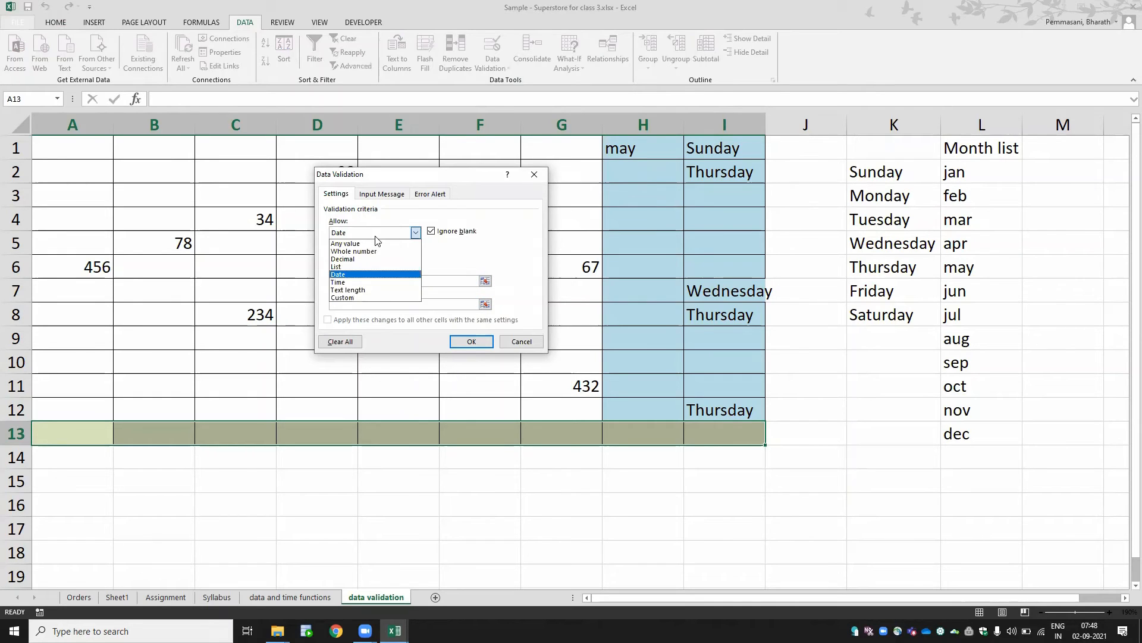
click(378, 291)
click(360, 281)
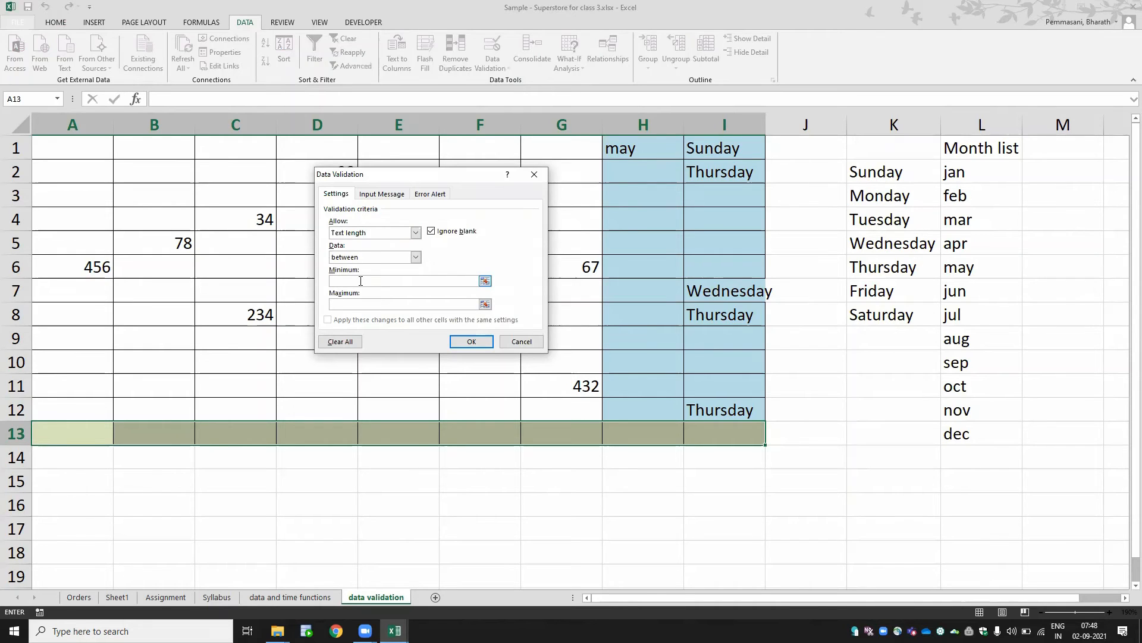
text(4)
click(347, 304)
text(10)
click(470, 342)
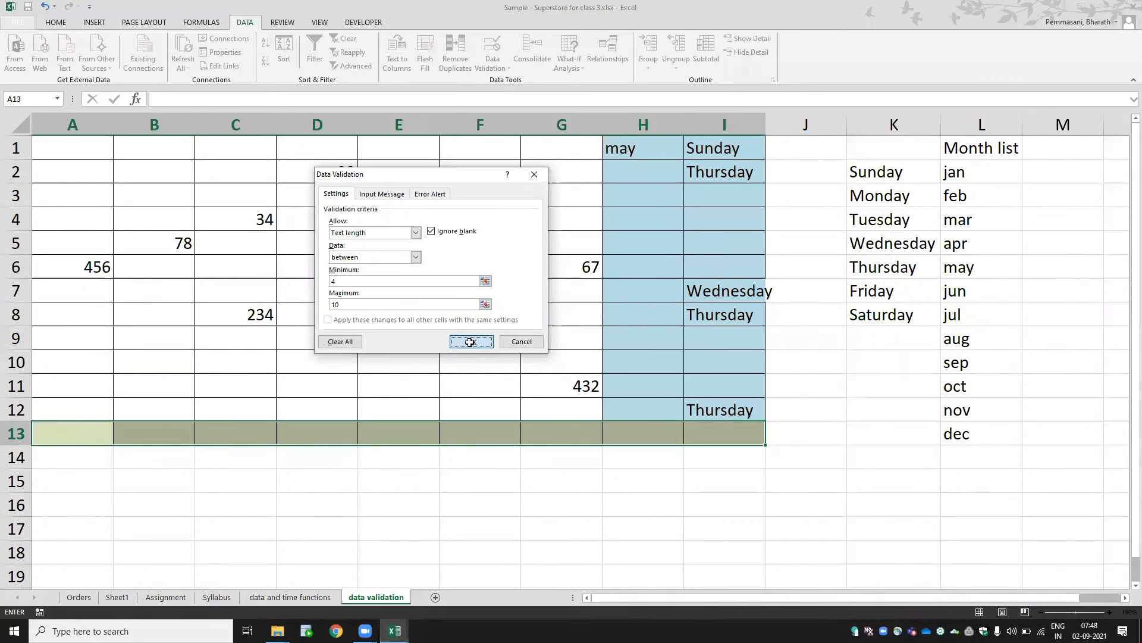
- Try entering ind in A13, then cancel the entry
click(101, 436)
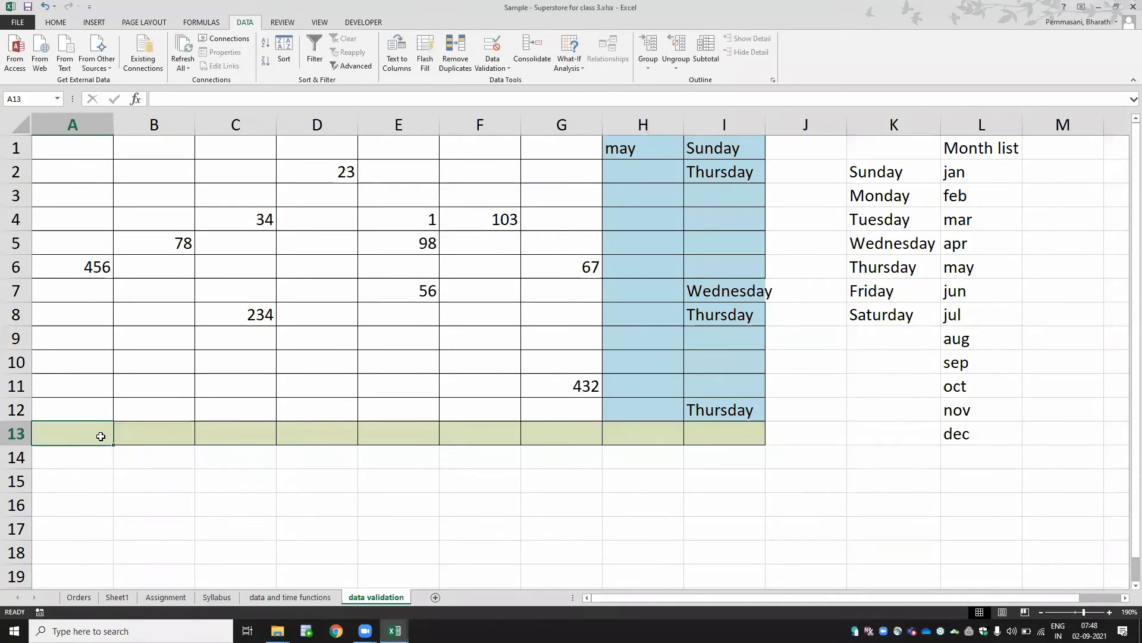
text(ind)
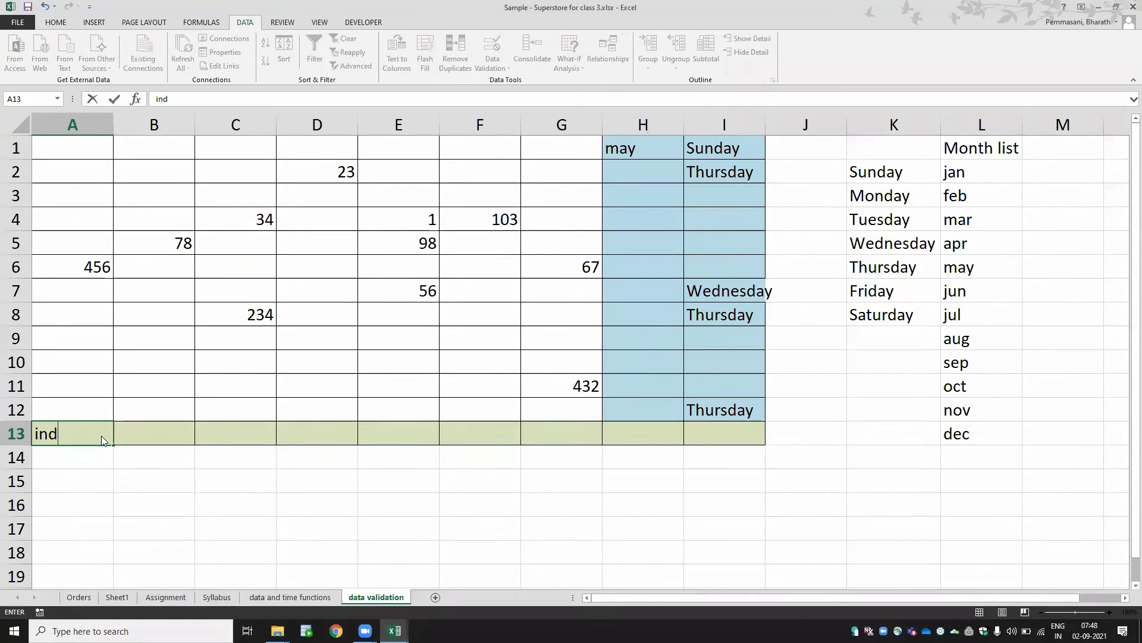
key(Return)
key(Escape)
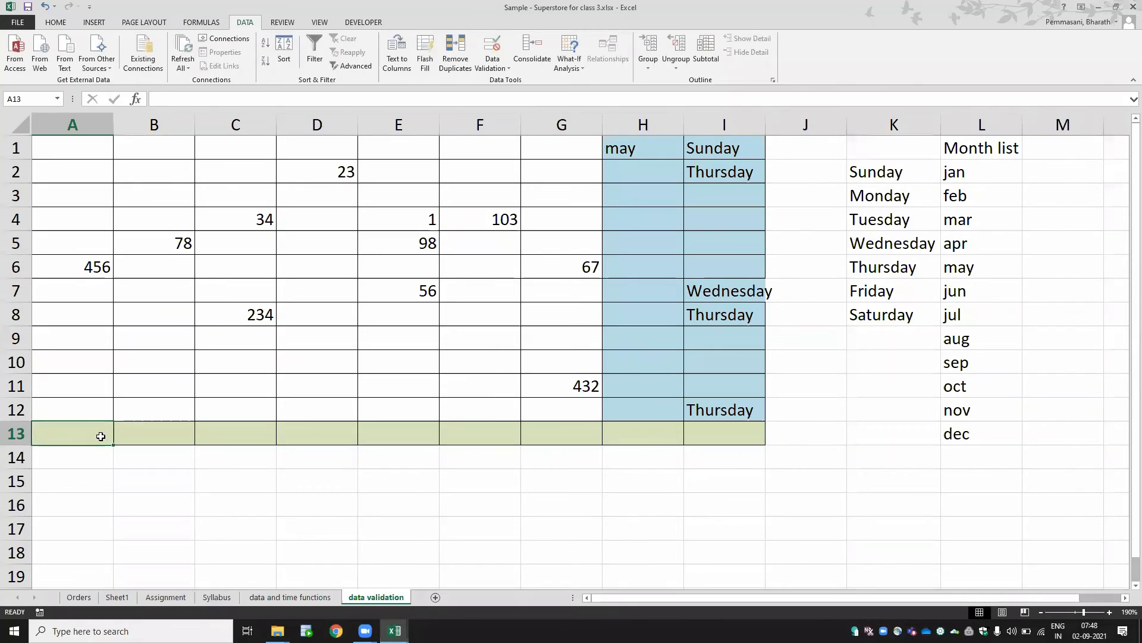
- Enter india in A13
text(india)
key(Return)
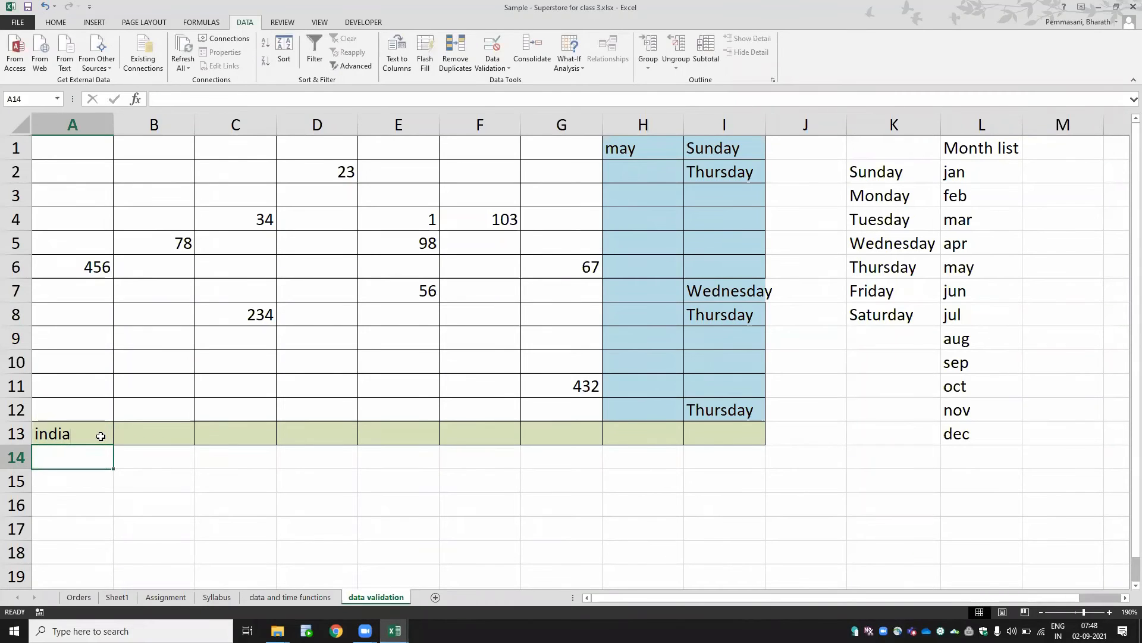
- Try entering ram krishna in B13
click(101, 436)
key(Right)
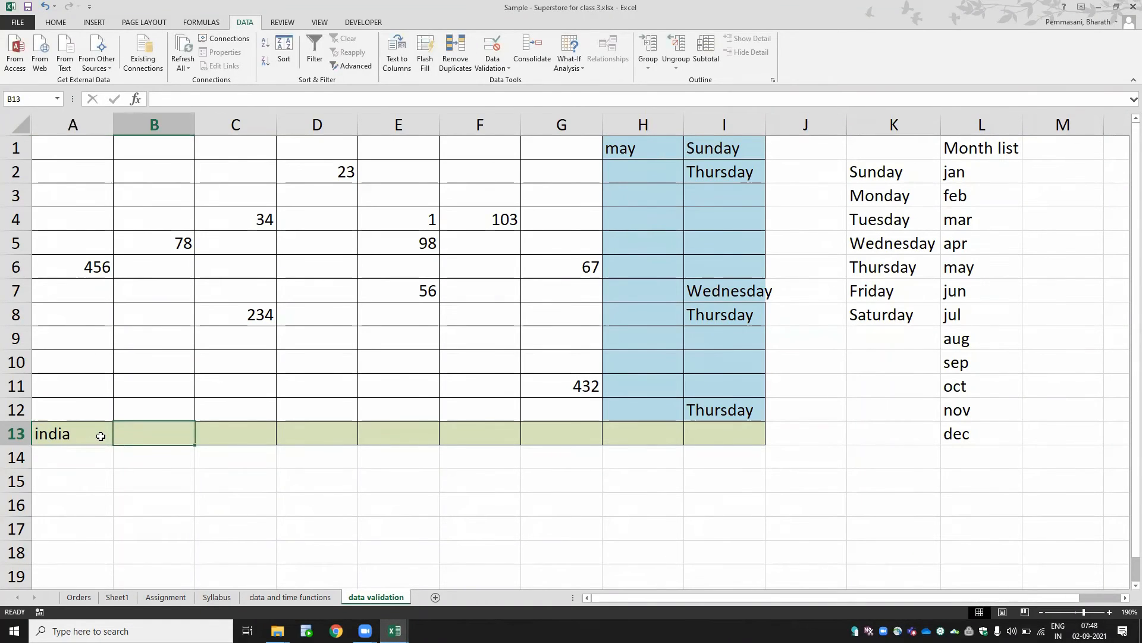
text(ram krishan)
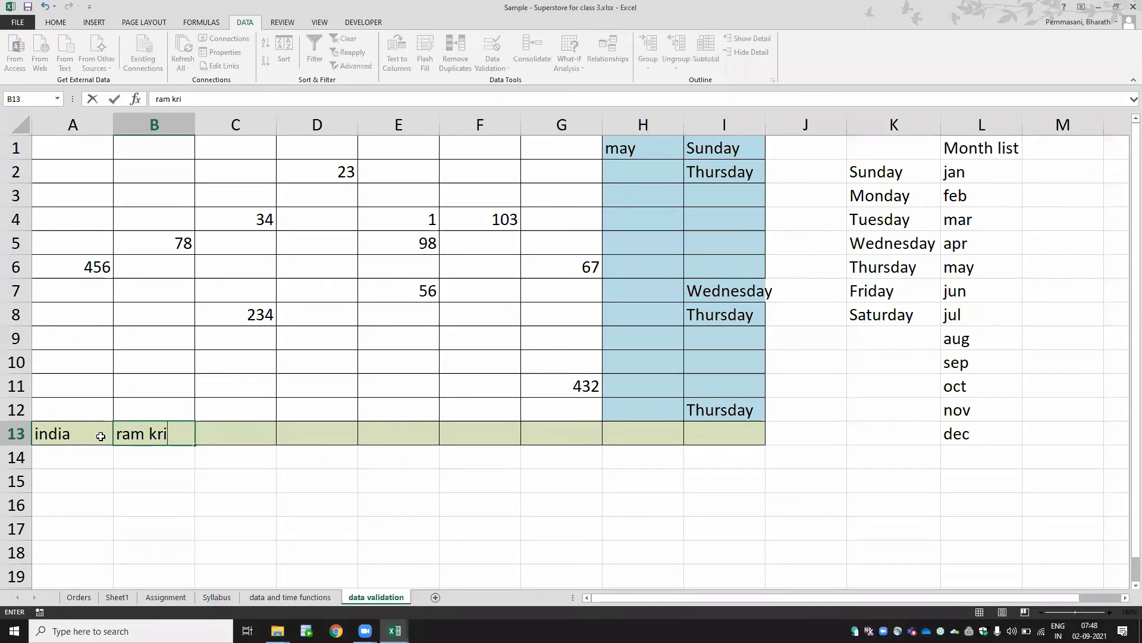
key(BackSpace)
key(BackSpace)
text(na)
key(Return)
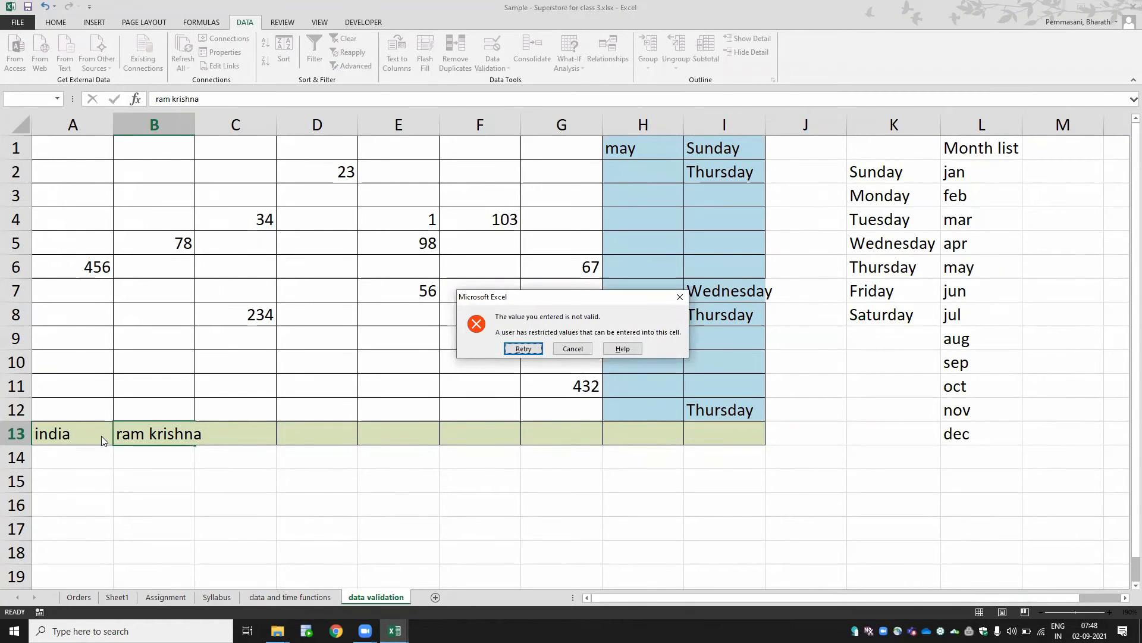
- Retry the entry and put ram krish in B13 instead
key(Return)
key(BackSpace)
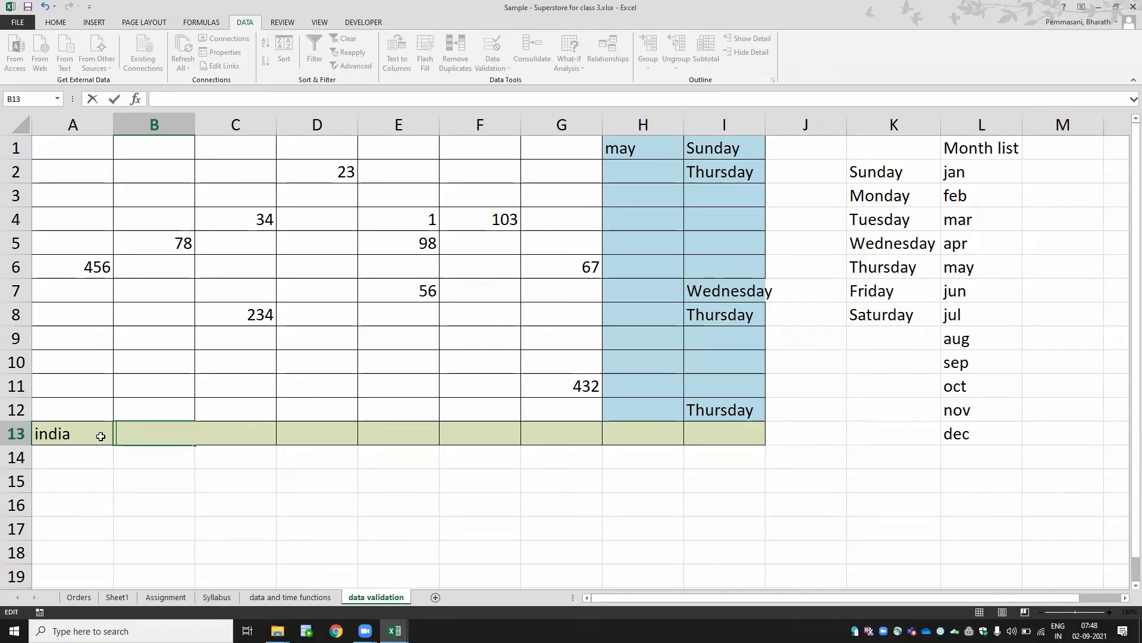
text(ram krish)
key(Return)
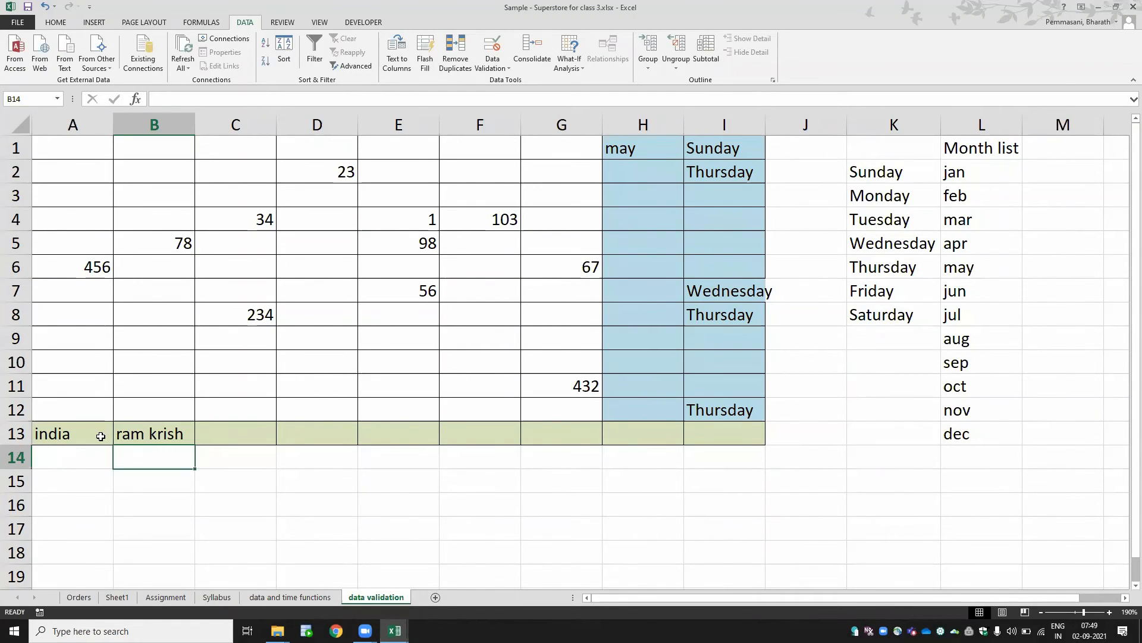
key(Up)
click(101, 436)
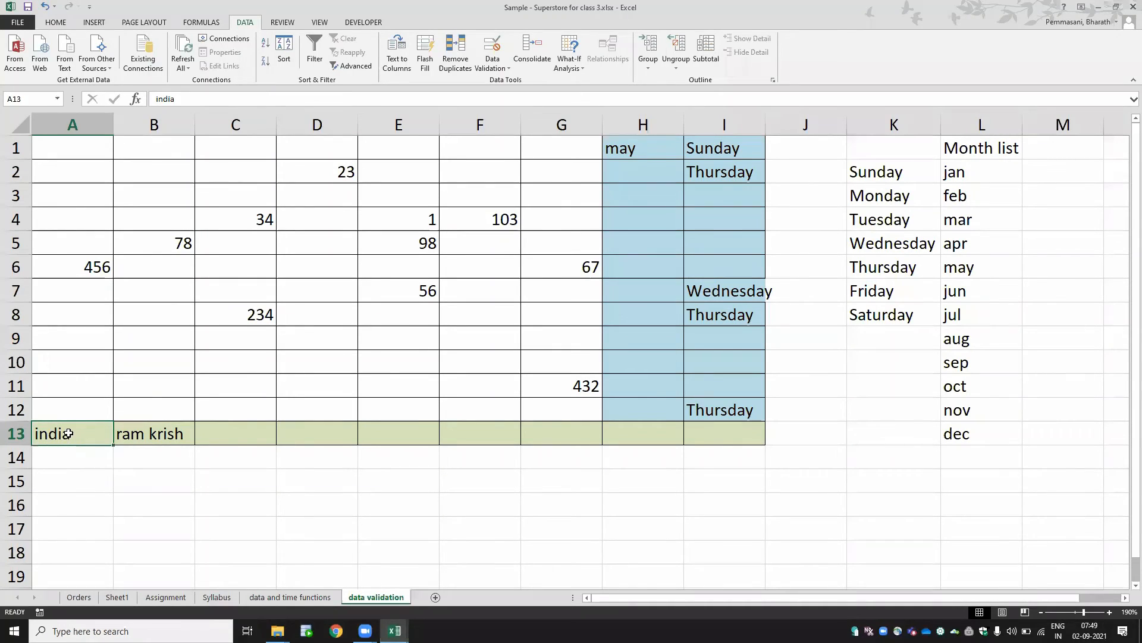
drag(67, 444, 256, 453)
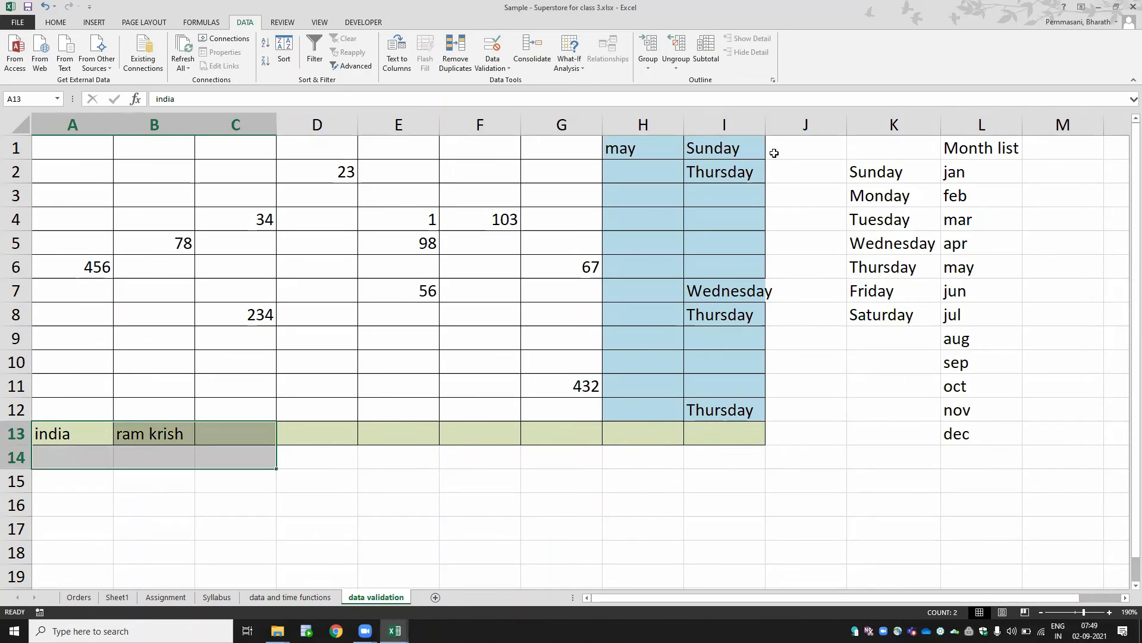
drag(781, 149, 768, 410)
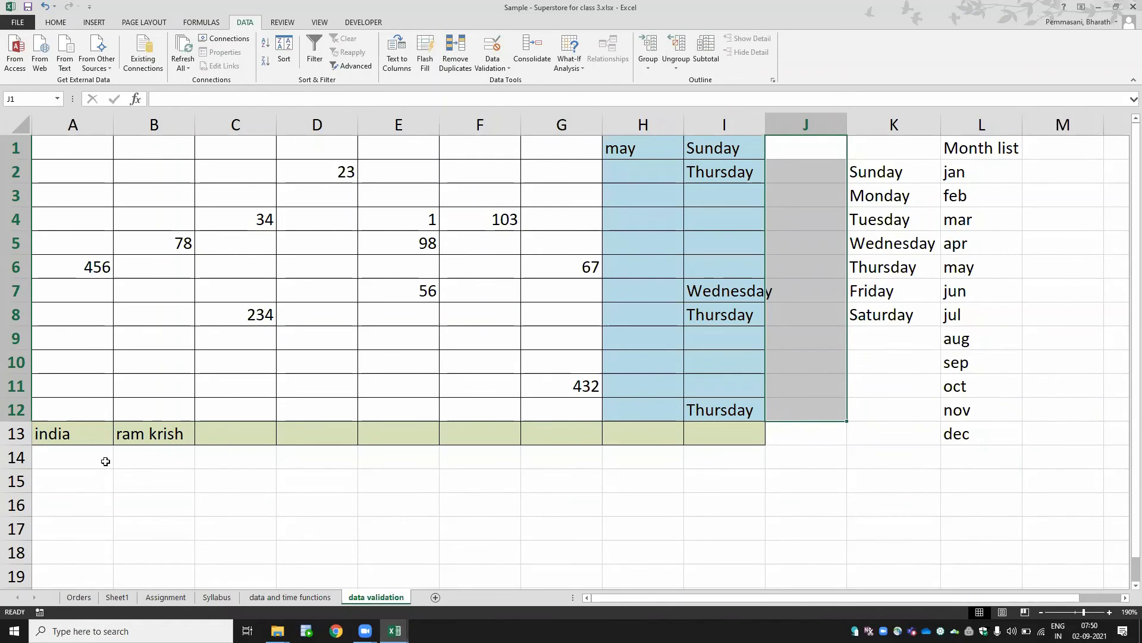
- Set a Whole number validation greater than 10 on A14:I14
drag(90, 458, 684, 454)
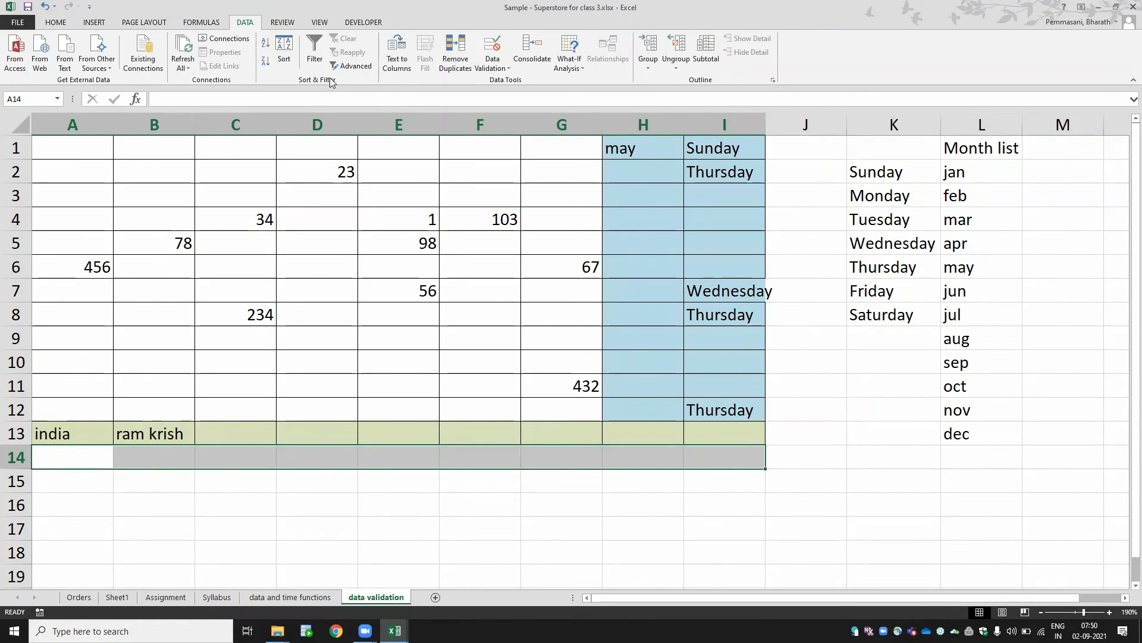
click(508, 67)
click(510, 82)
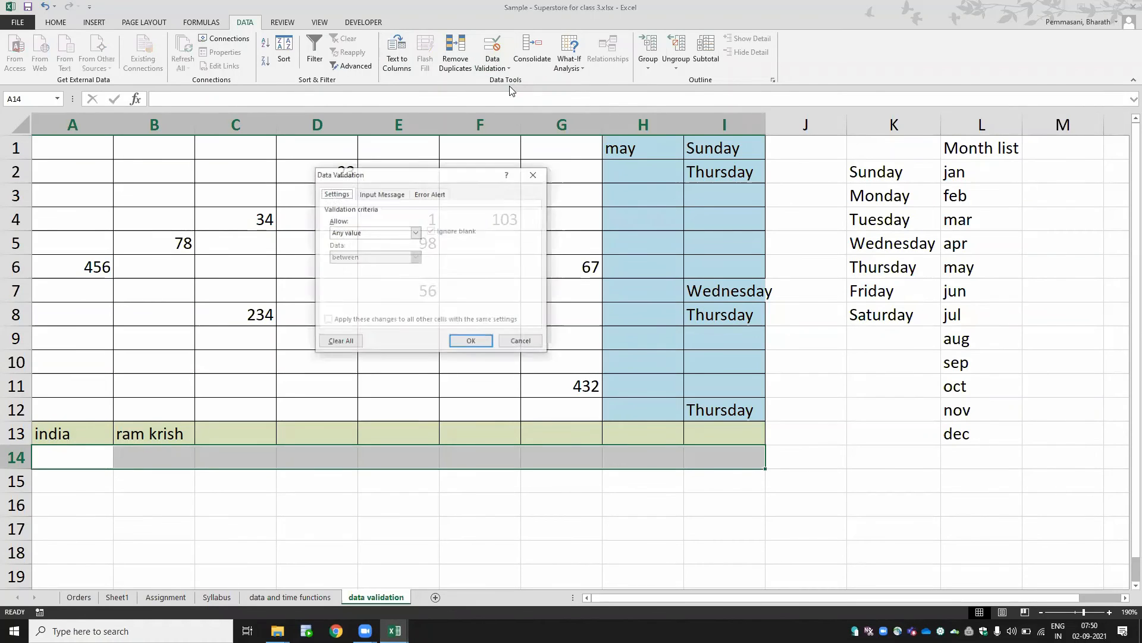
click(396, 233)
click(388, 251)
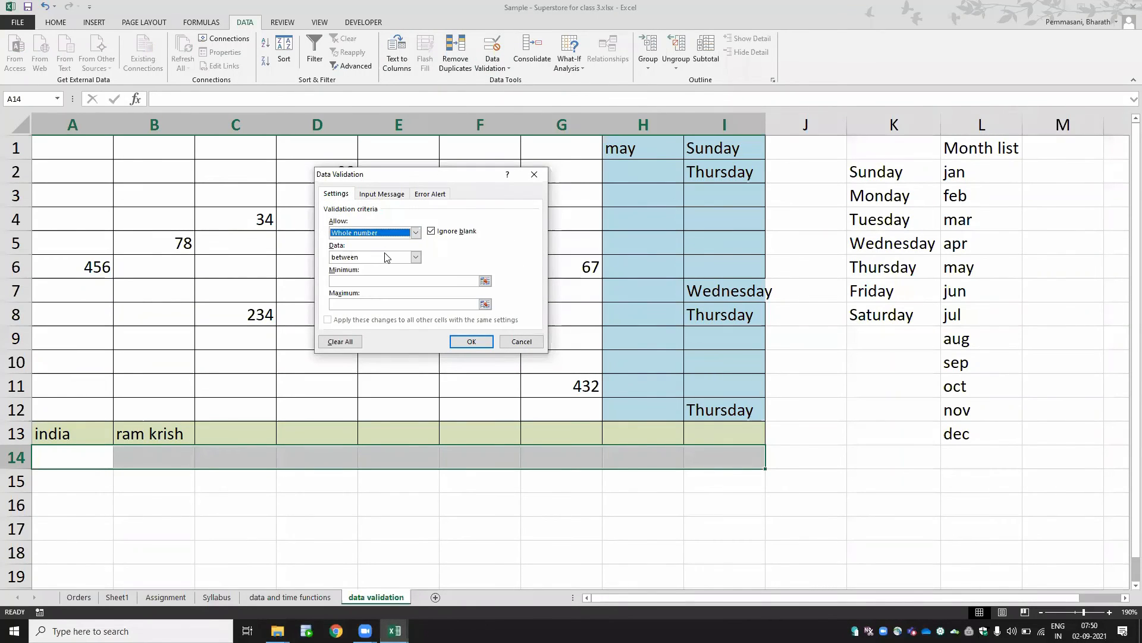
click(383, 257)
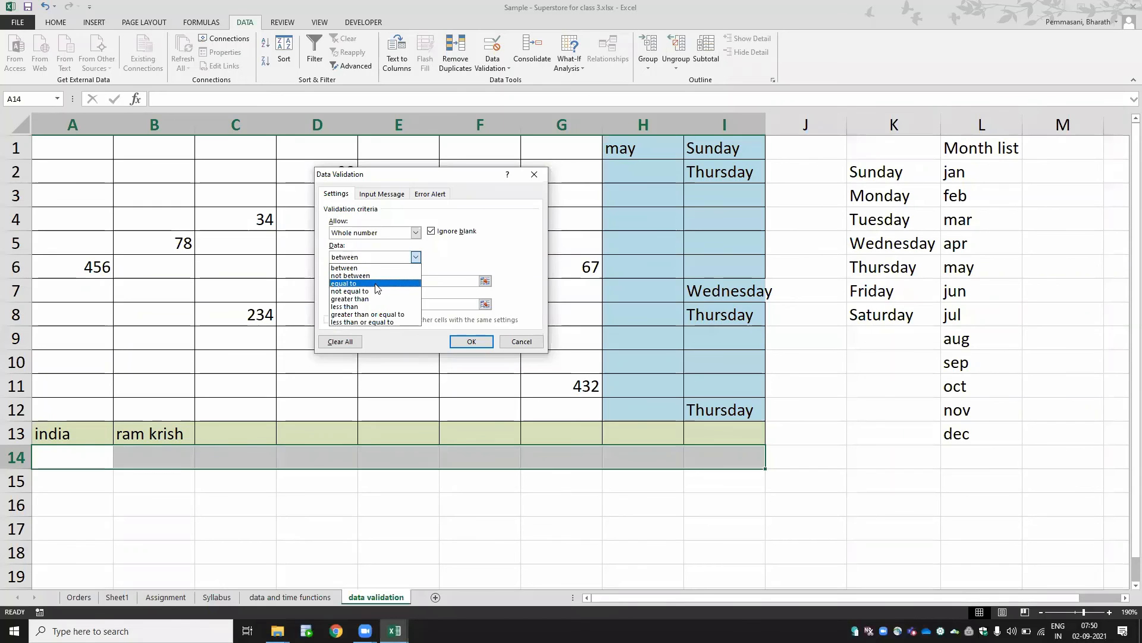
click(374, 302)
click(384, 281)
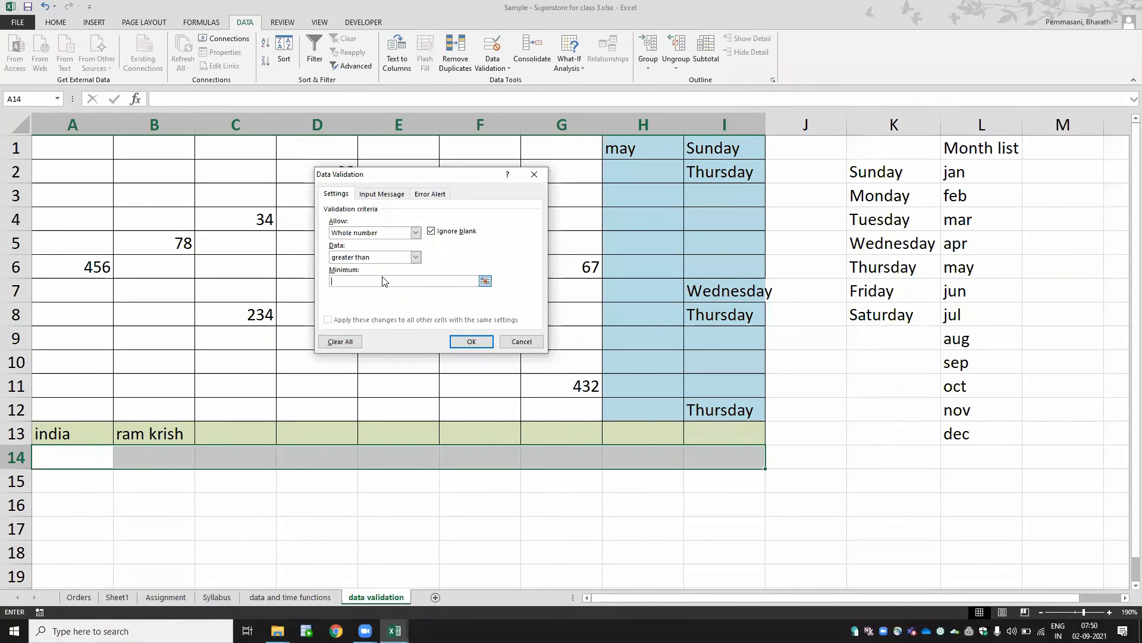
text(10)
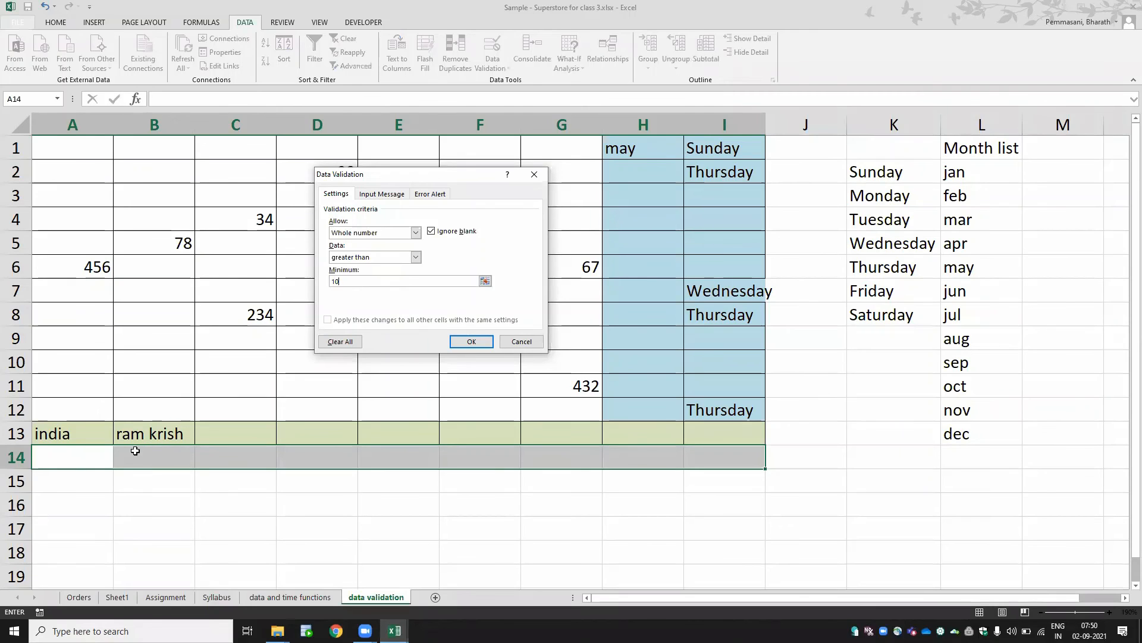
click(471, 341)
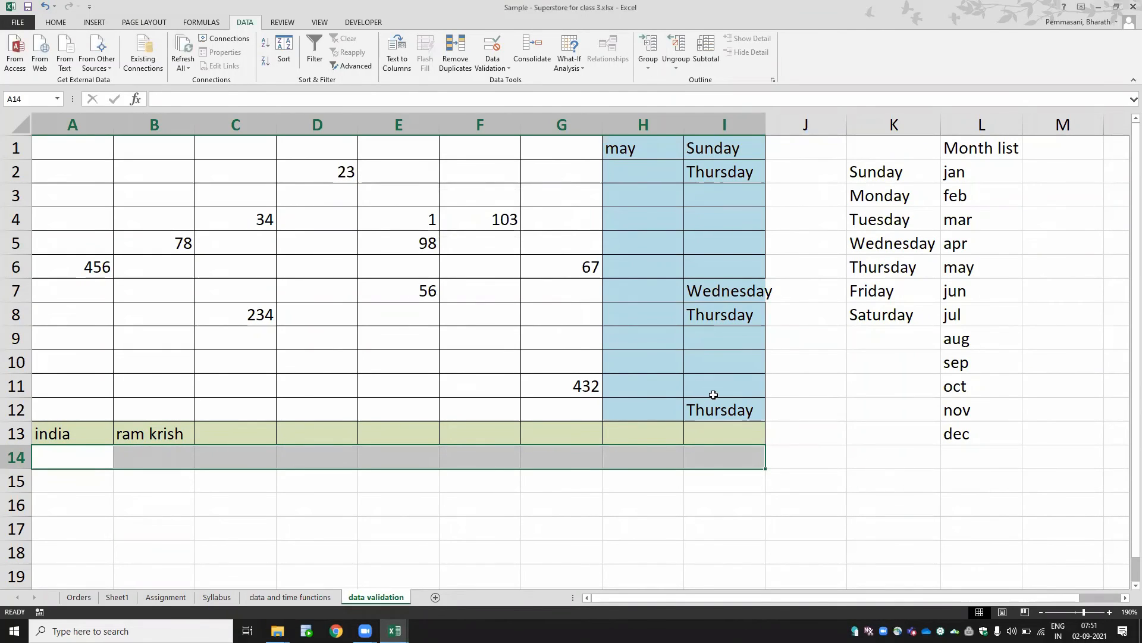
- Switch to the data and time functions sheet and review its cells and formulas
click(312, 601)
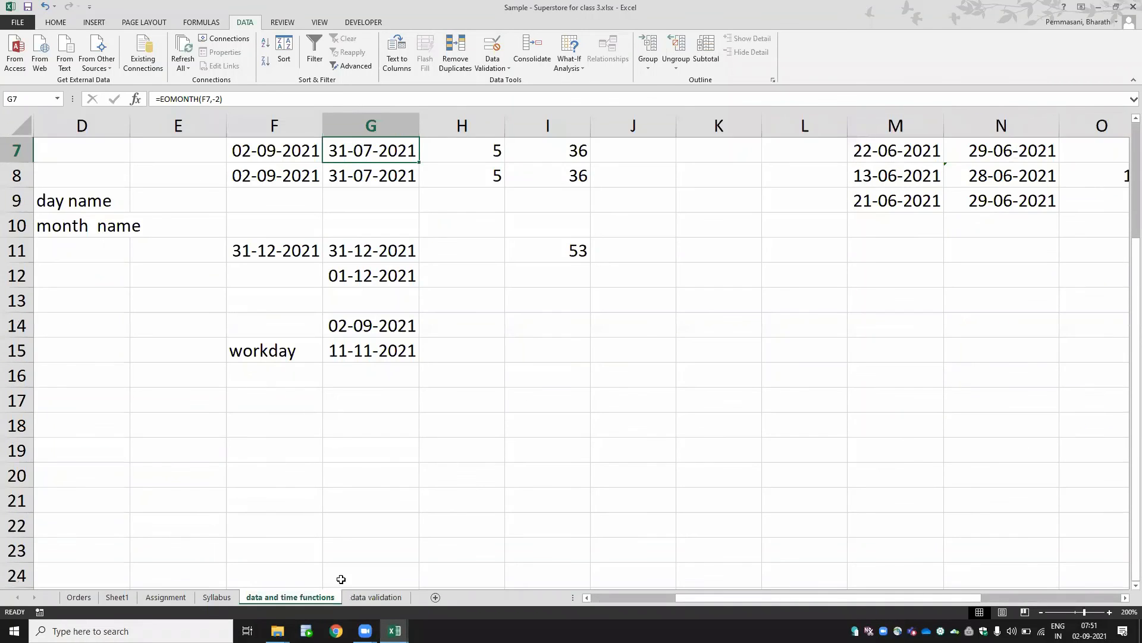
key(Up)
key(Up)
key(Up)
key(Up)
key(Up)
key(Up)
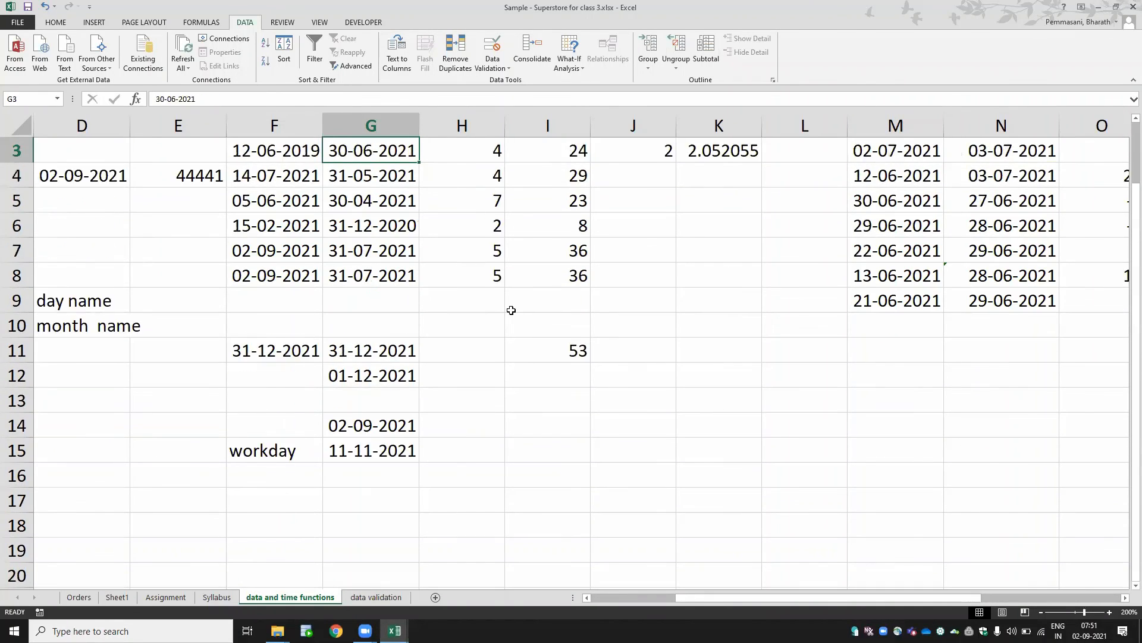
key(Down)
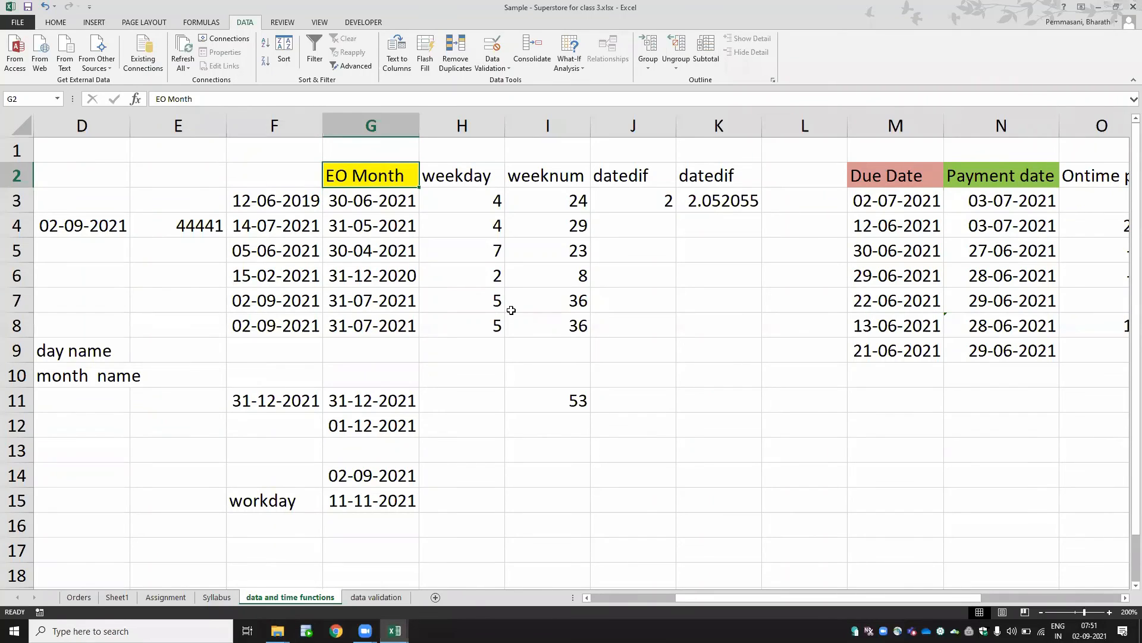
key(Right)
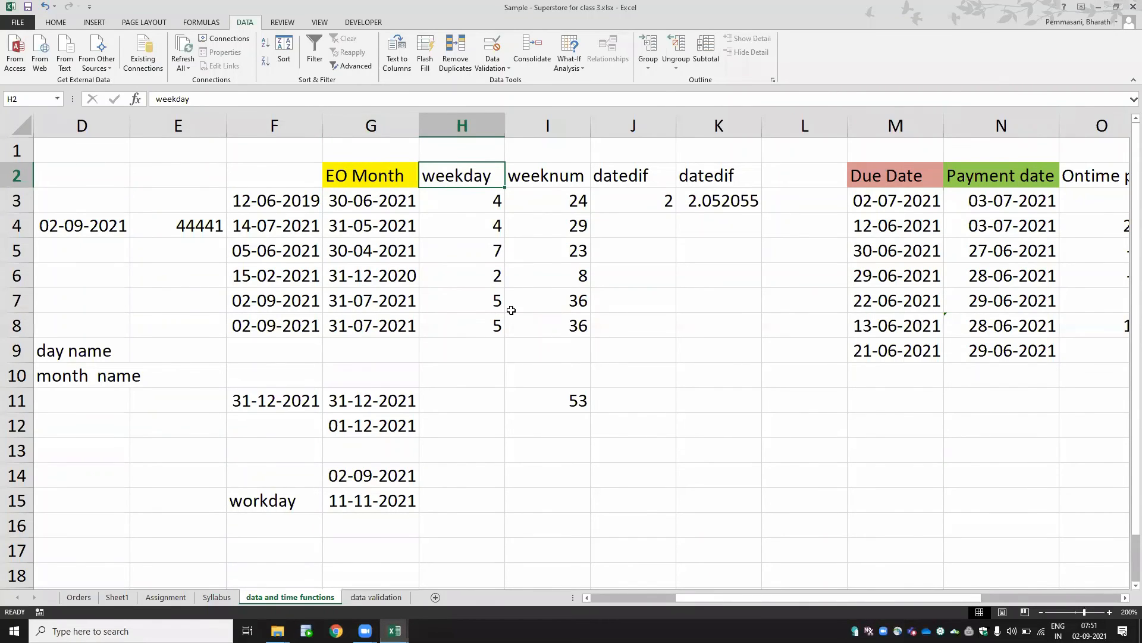
key(Right)
key(Right)
key(Right)
key(Right)
key(Right)
key(Right)
key(Right)
key(Right)
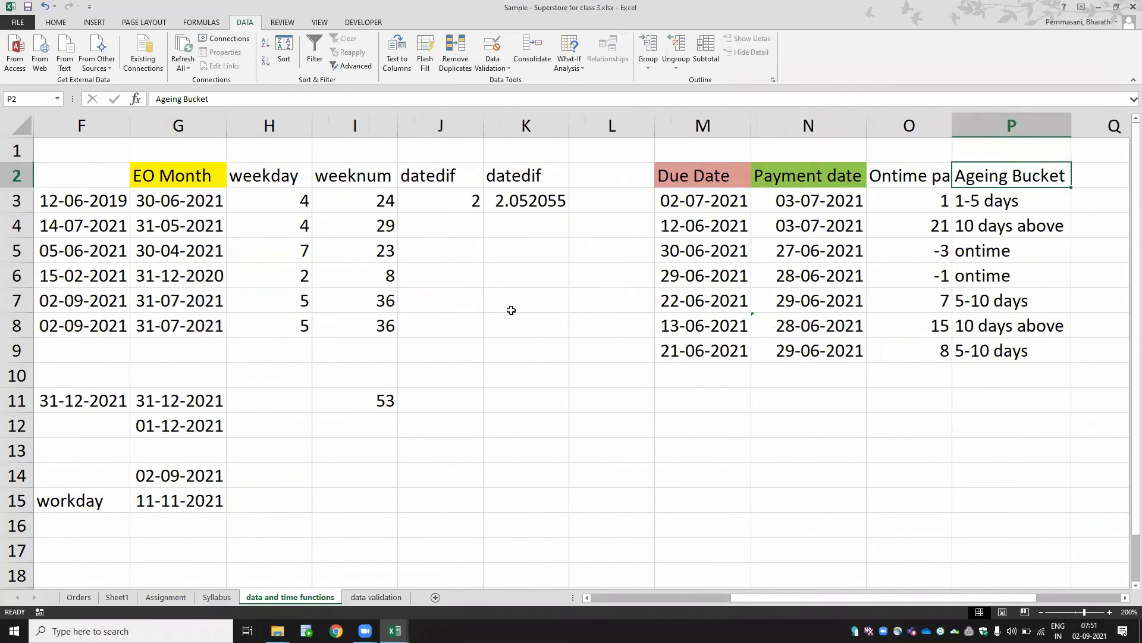
key(Left)
key(Down)
key(Up)
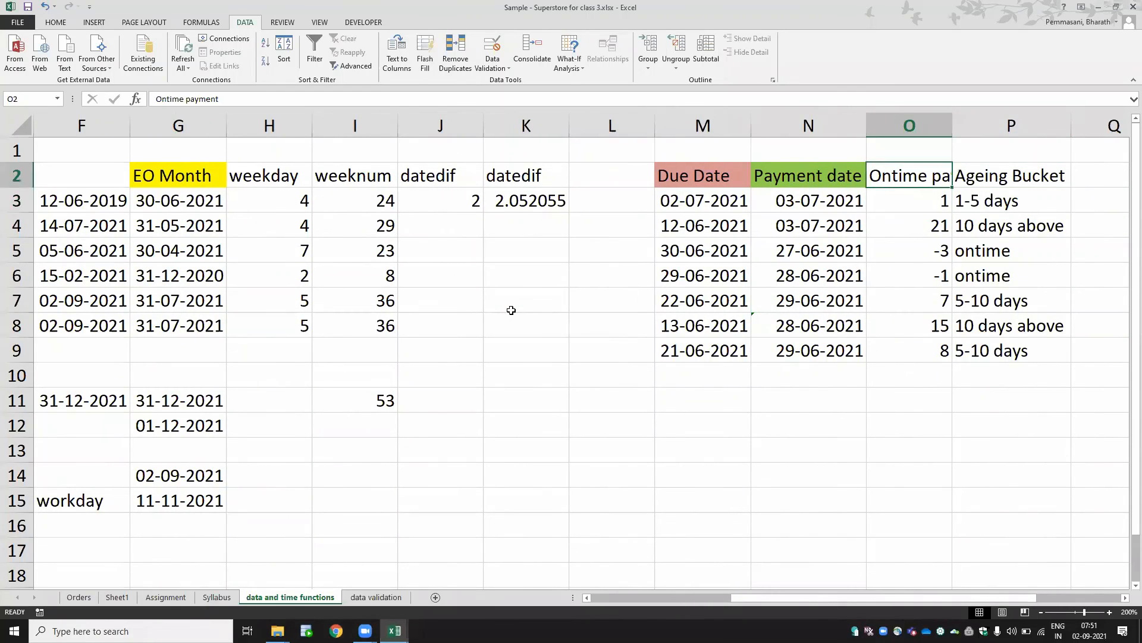
key(Down)
key(Right)
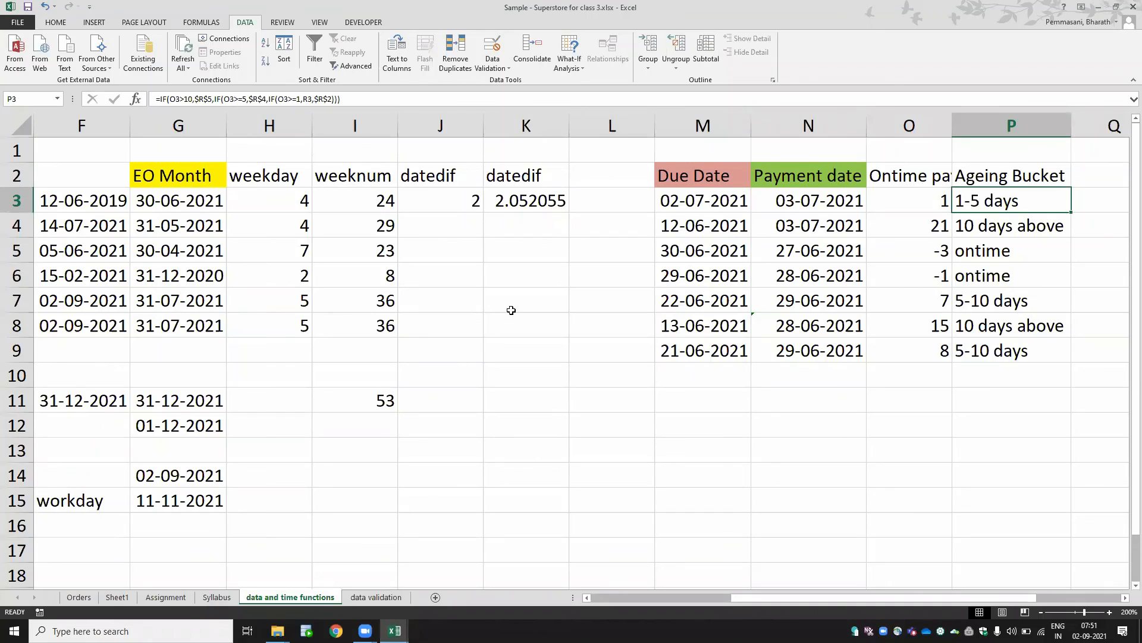
key(Up)
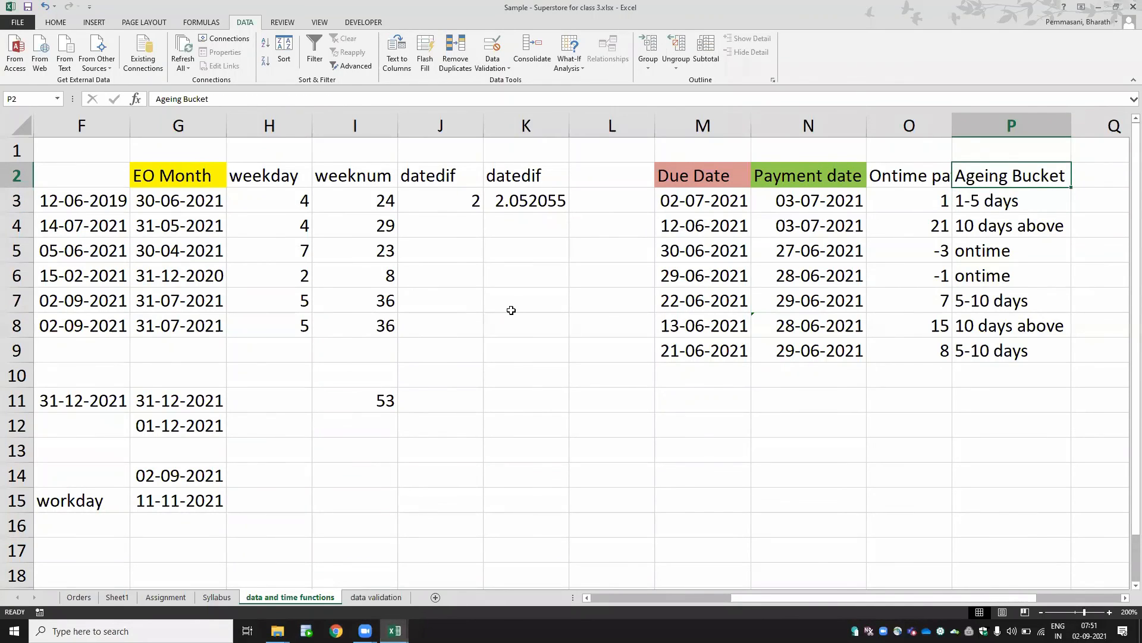
key(Down)
key(Down)
key(Down)
key(Down)
key(Down)
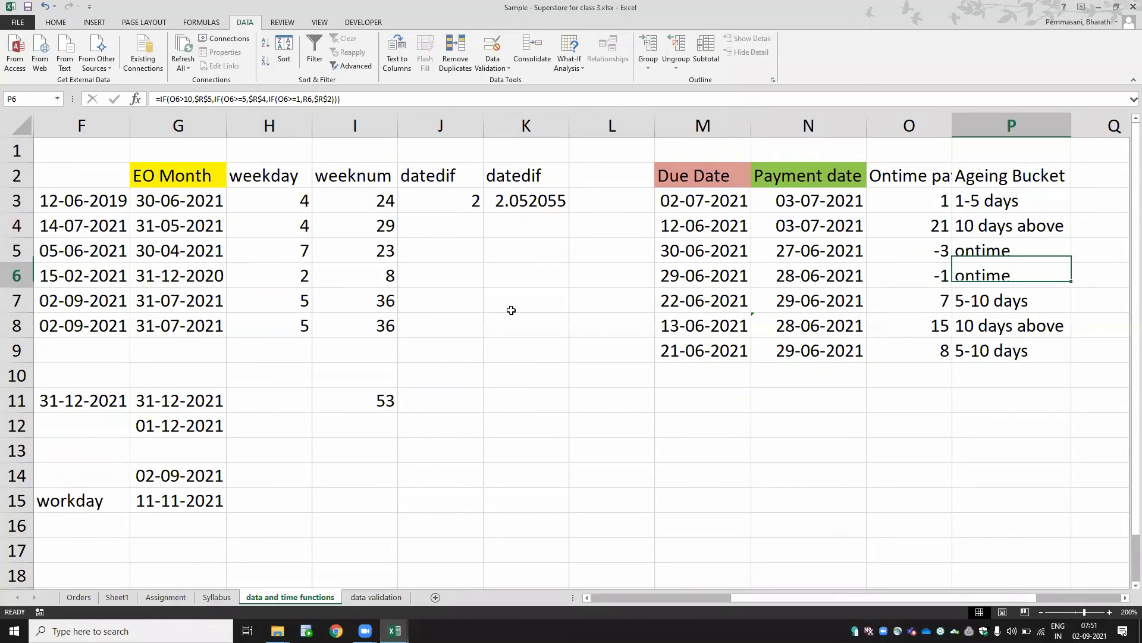
key(Up)
key(Up)
key(Up)
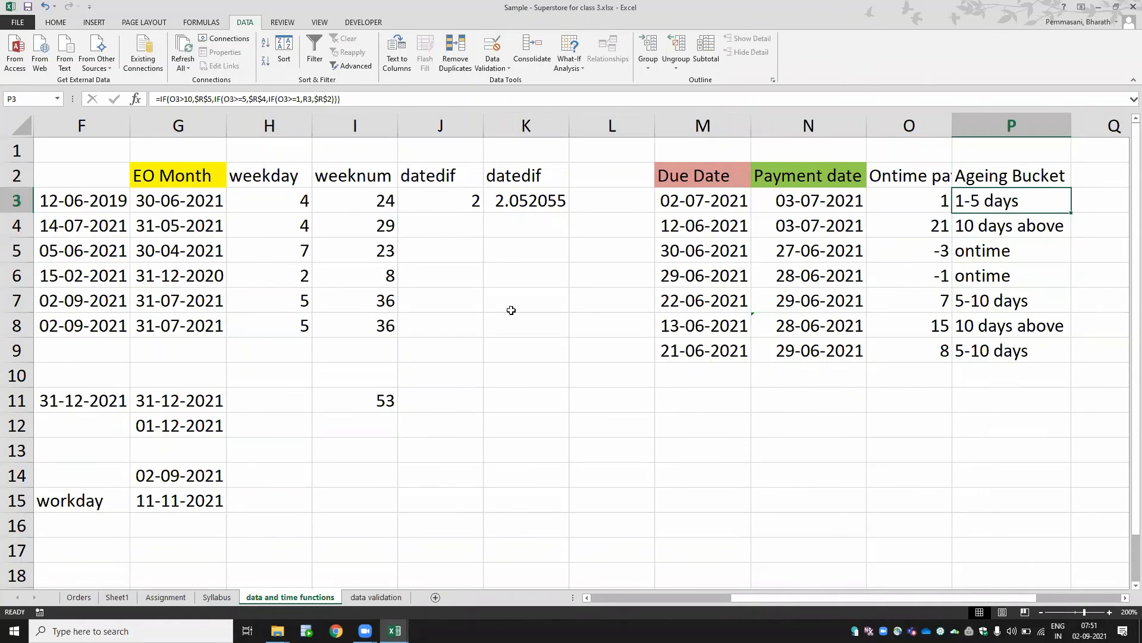
key(Left)
key(Left)
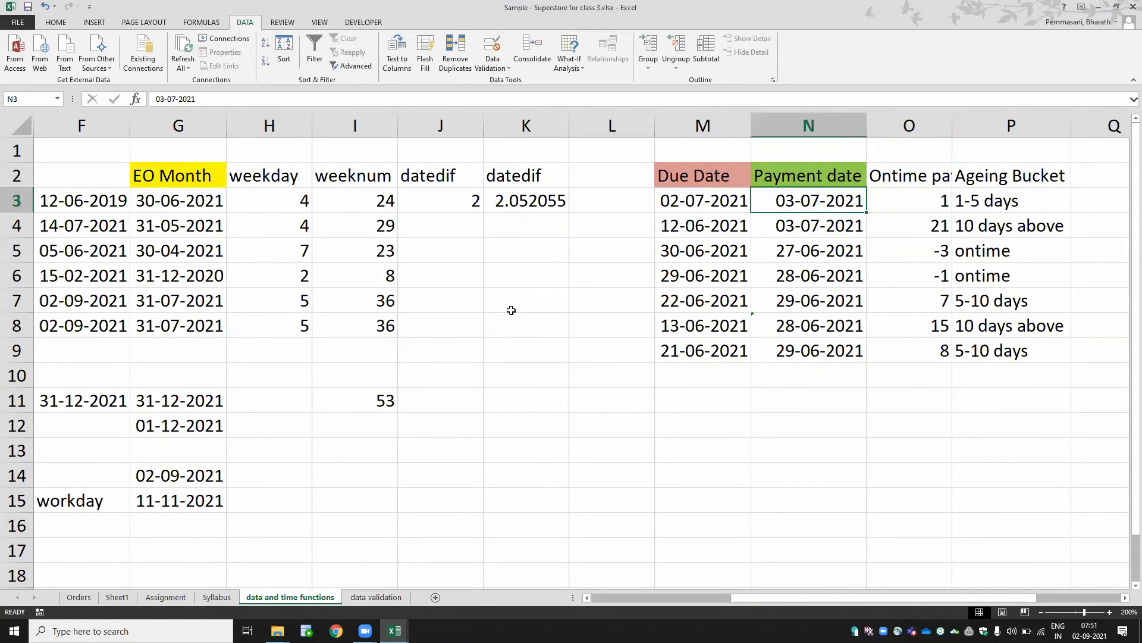
key(Left)
key(Left)
key(Left)
key(Left)
key(Left)
key(Left)
key(Left)
key(Left)
key(Left)
key(Left)
key(Left)
key(Left)
key(Left)
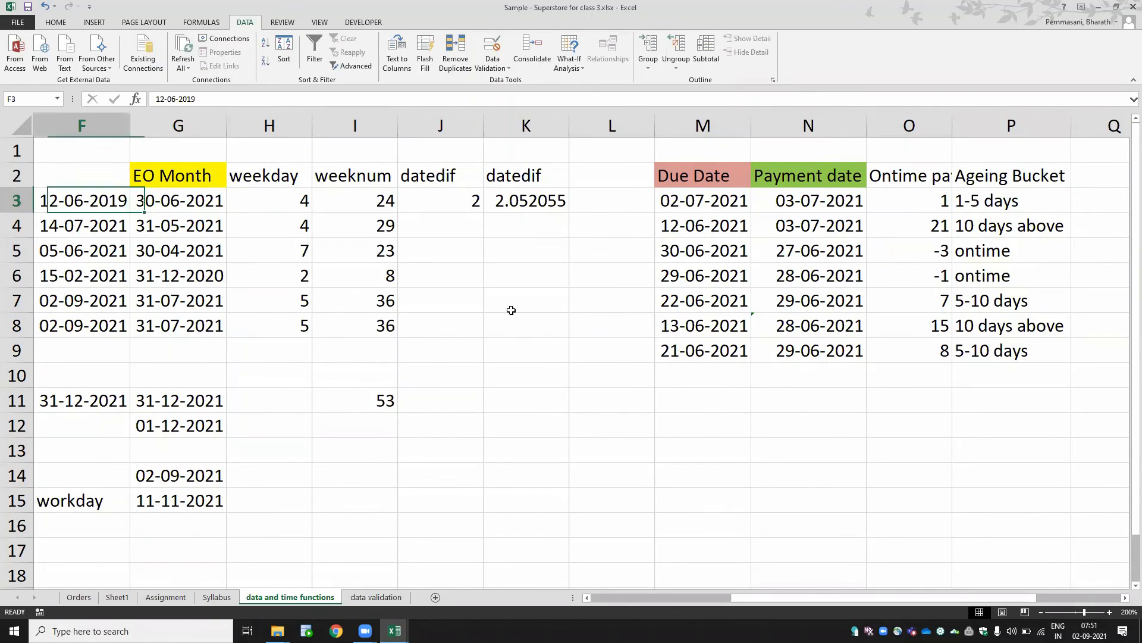
key(Right)
key(Right)
key(Right)
key(Right)
key(Right)
key(Right)
key(Right)
key(Right)
key(Right)
key(Right)
key(Right)
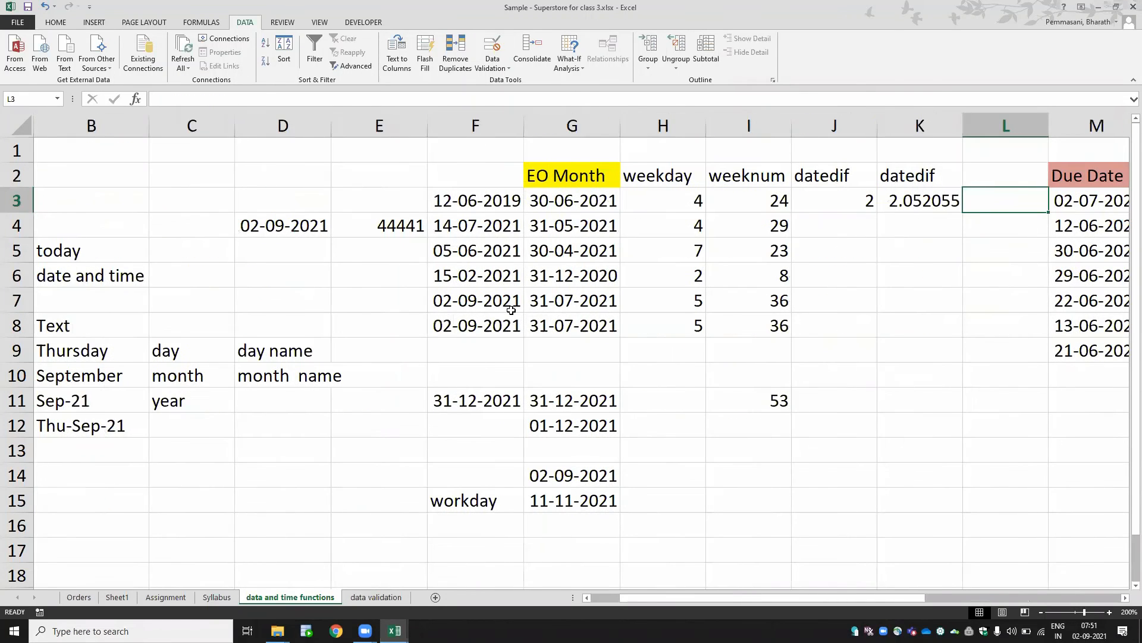
- Return to the data validation sheet and check the input message on cells across row 1
key(ctrl+Page_Down)
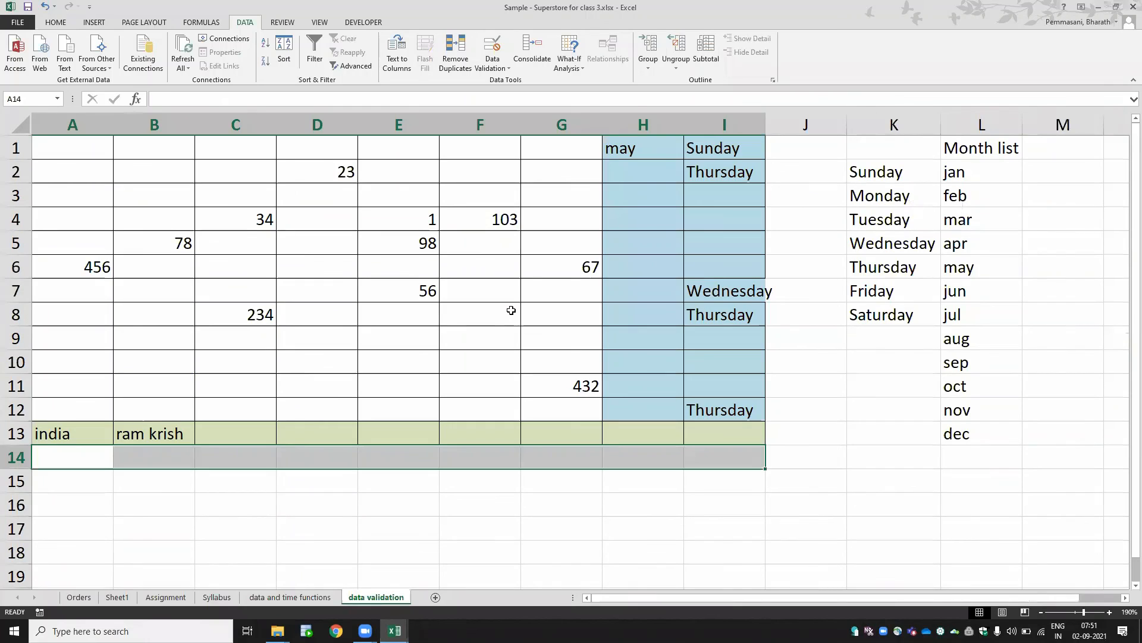
key(Up)
key(Up)
key(Up)
key(Up)
key(Up)
key(Up)
key(Up)
key(Up)
key(Up)
key(Up)
key(Up)
key(Up)
key(Up)
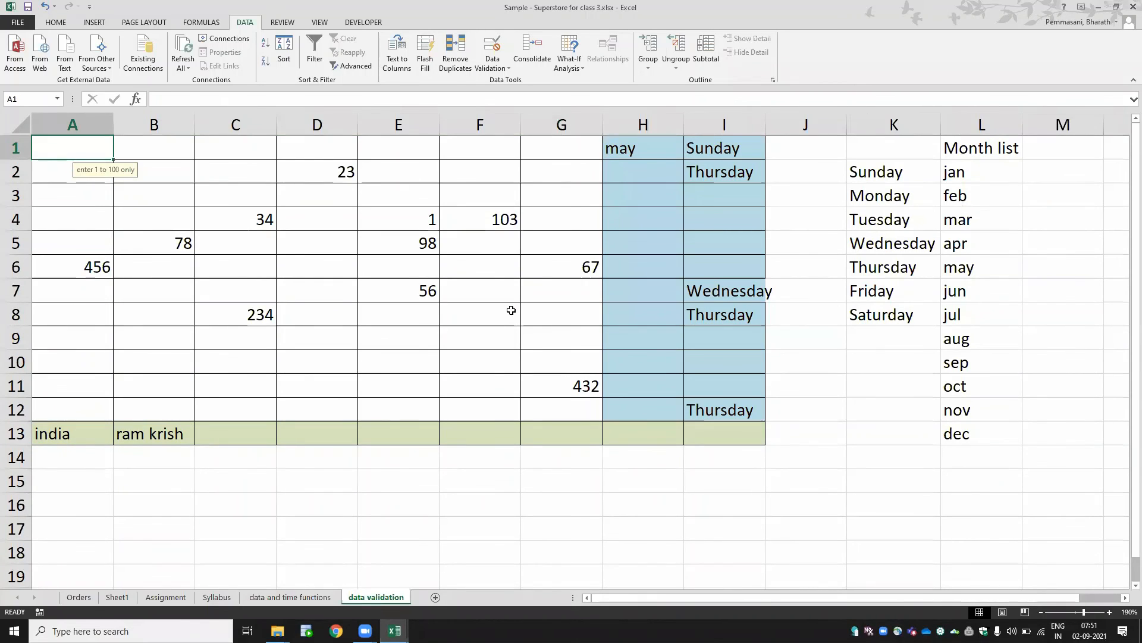
key(Right)
key(Right)
key(Right)
key(Right)
key(Right)
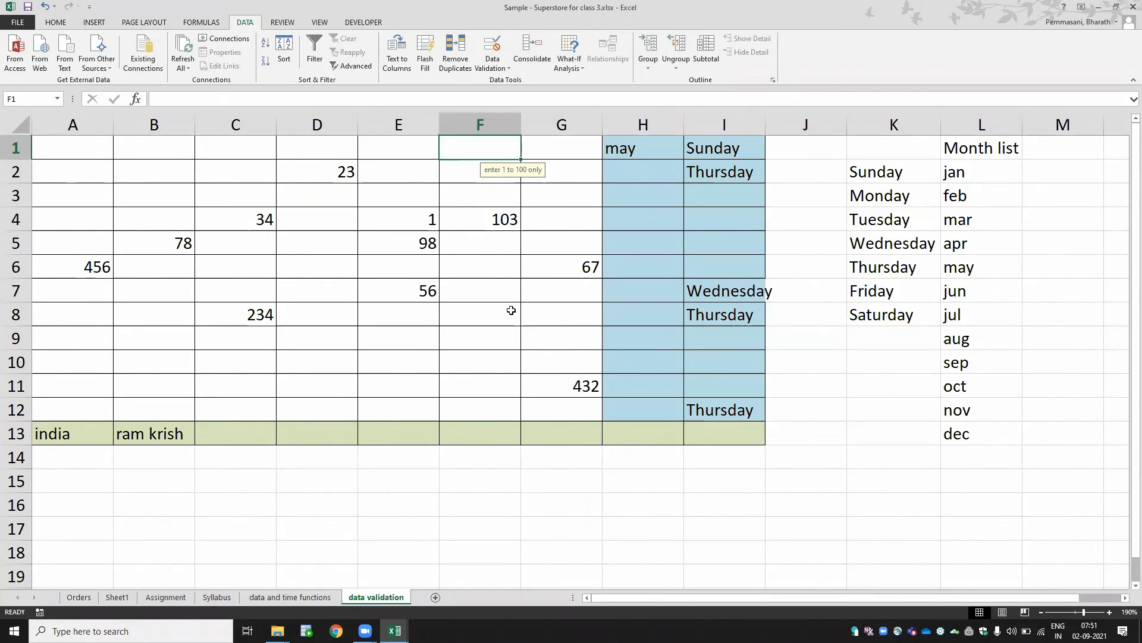
key(Right)
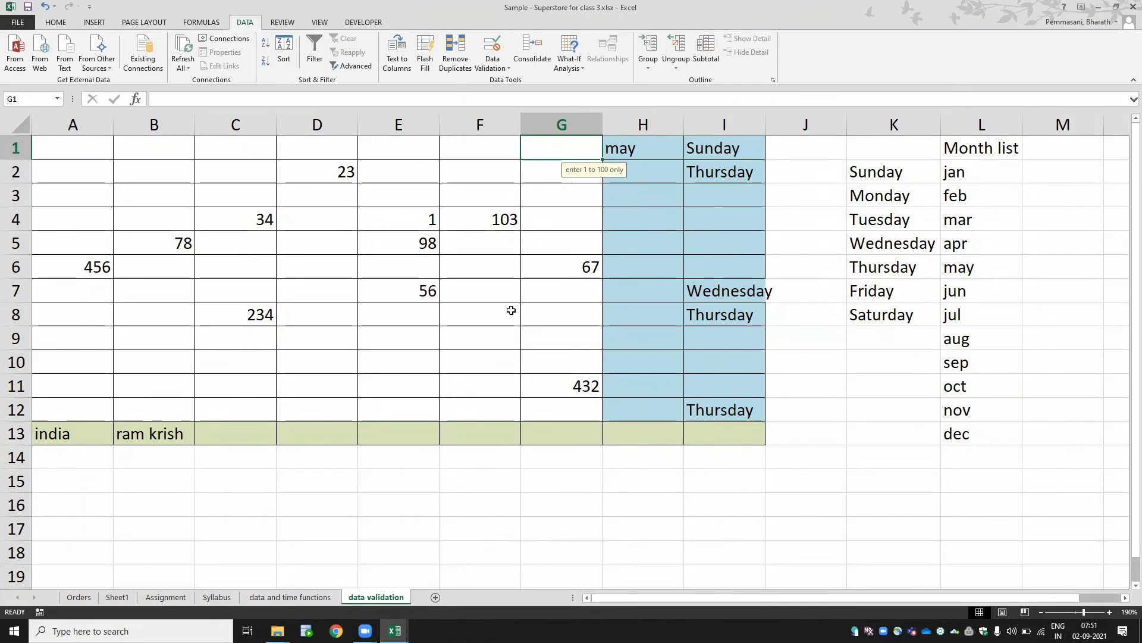